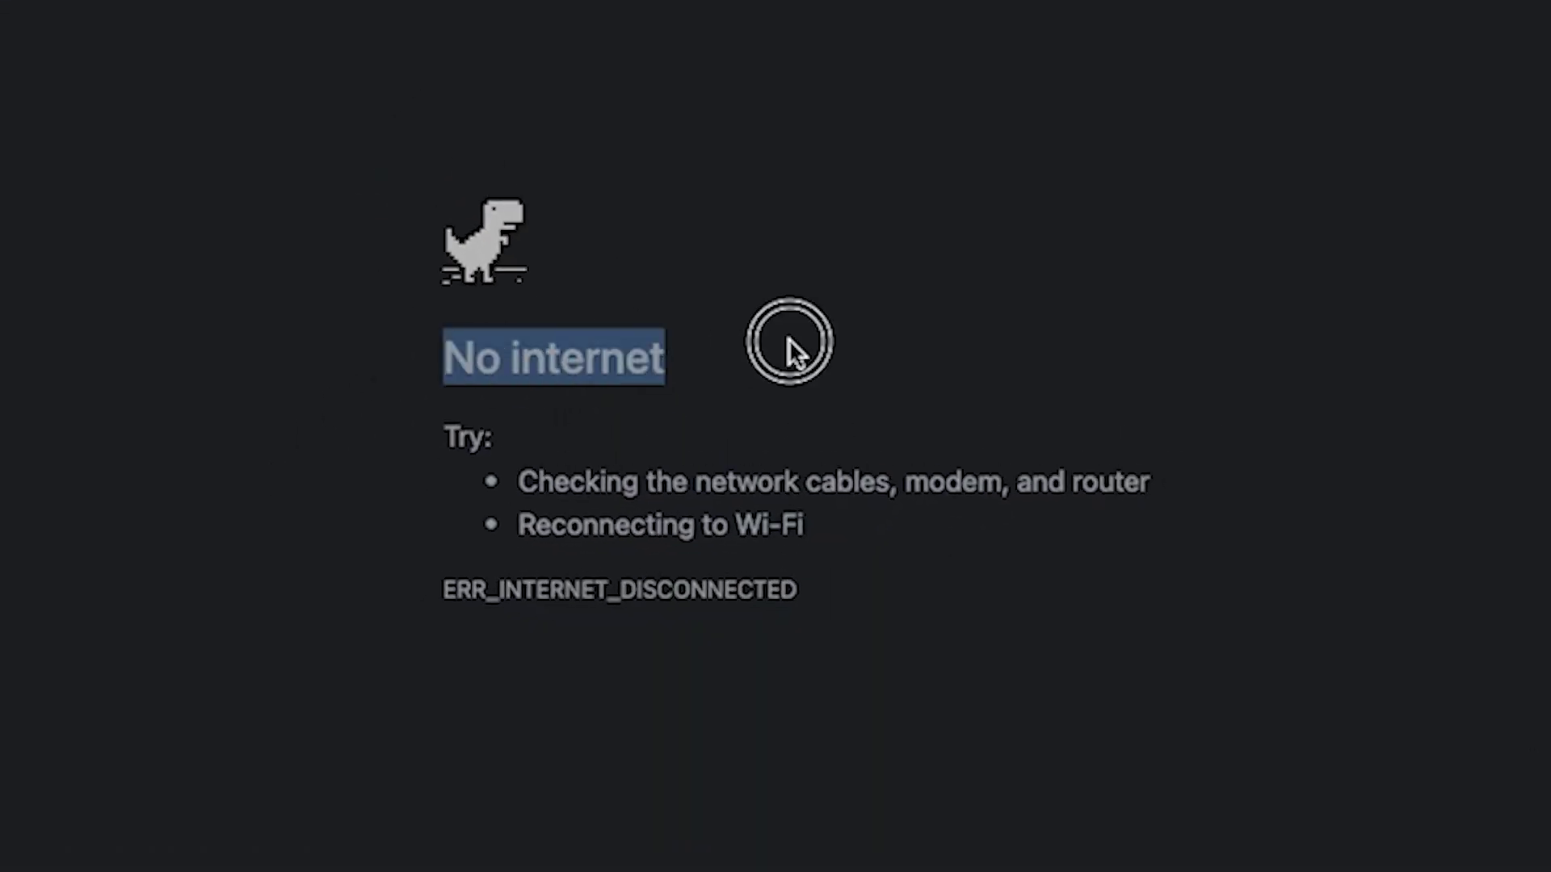
Clear the No internet text selection and start a dino run, jumping the first cactus.
{"action": "left_click", "coordinate": [789, 340]}
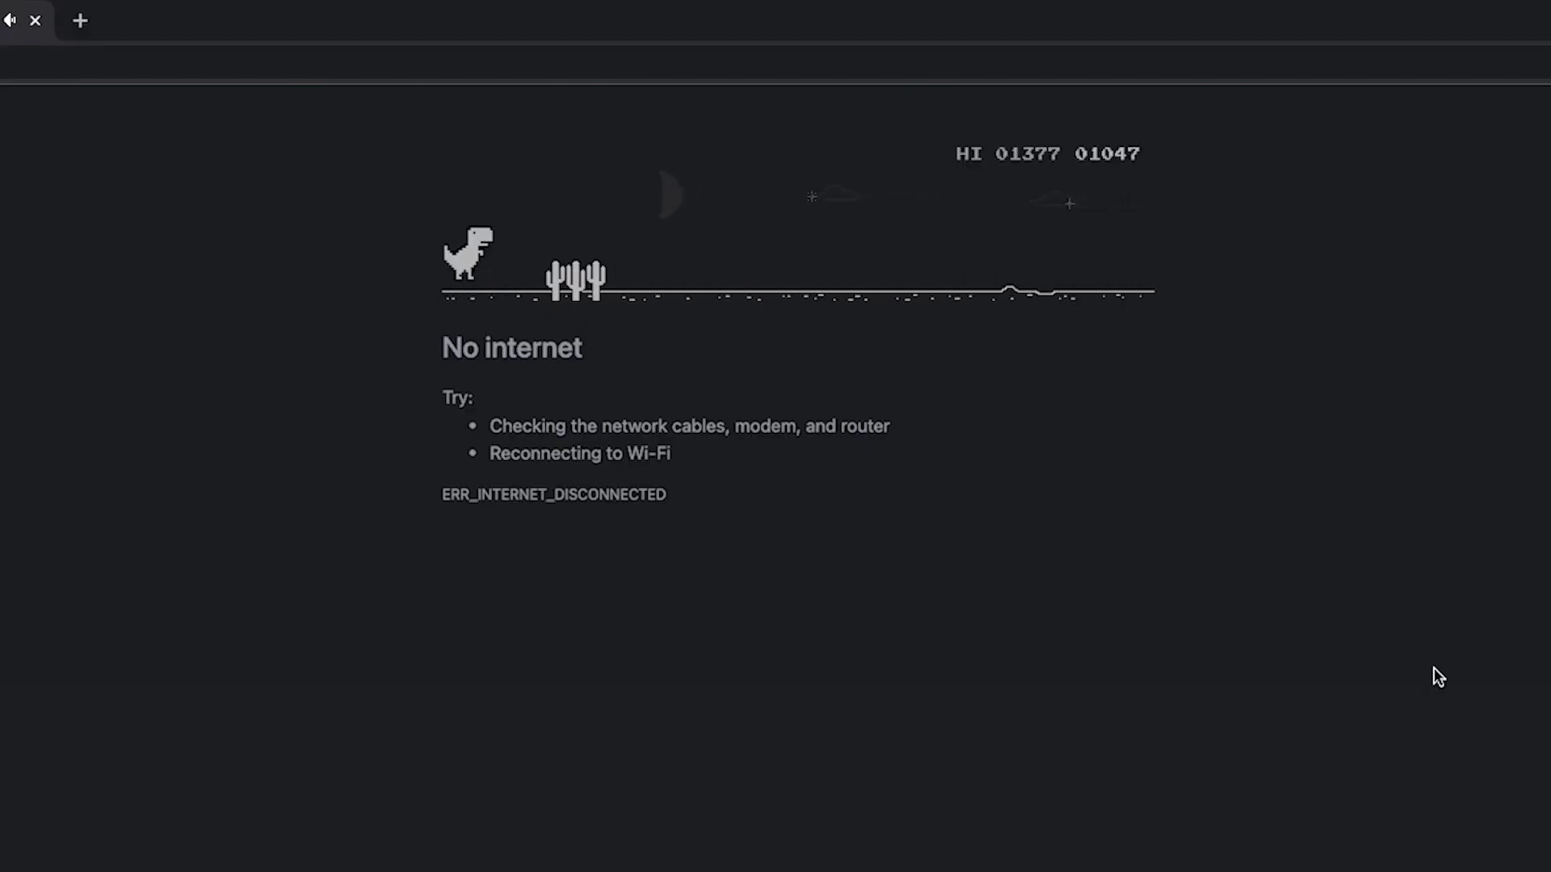
{"action": "key", "text": "space"}
{"action": "key", "text": "space"}
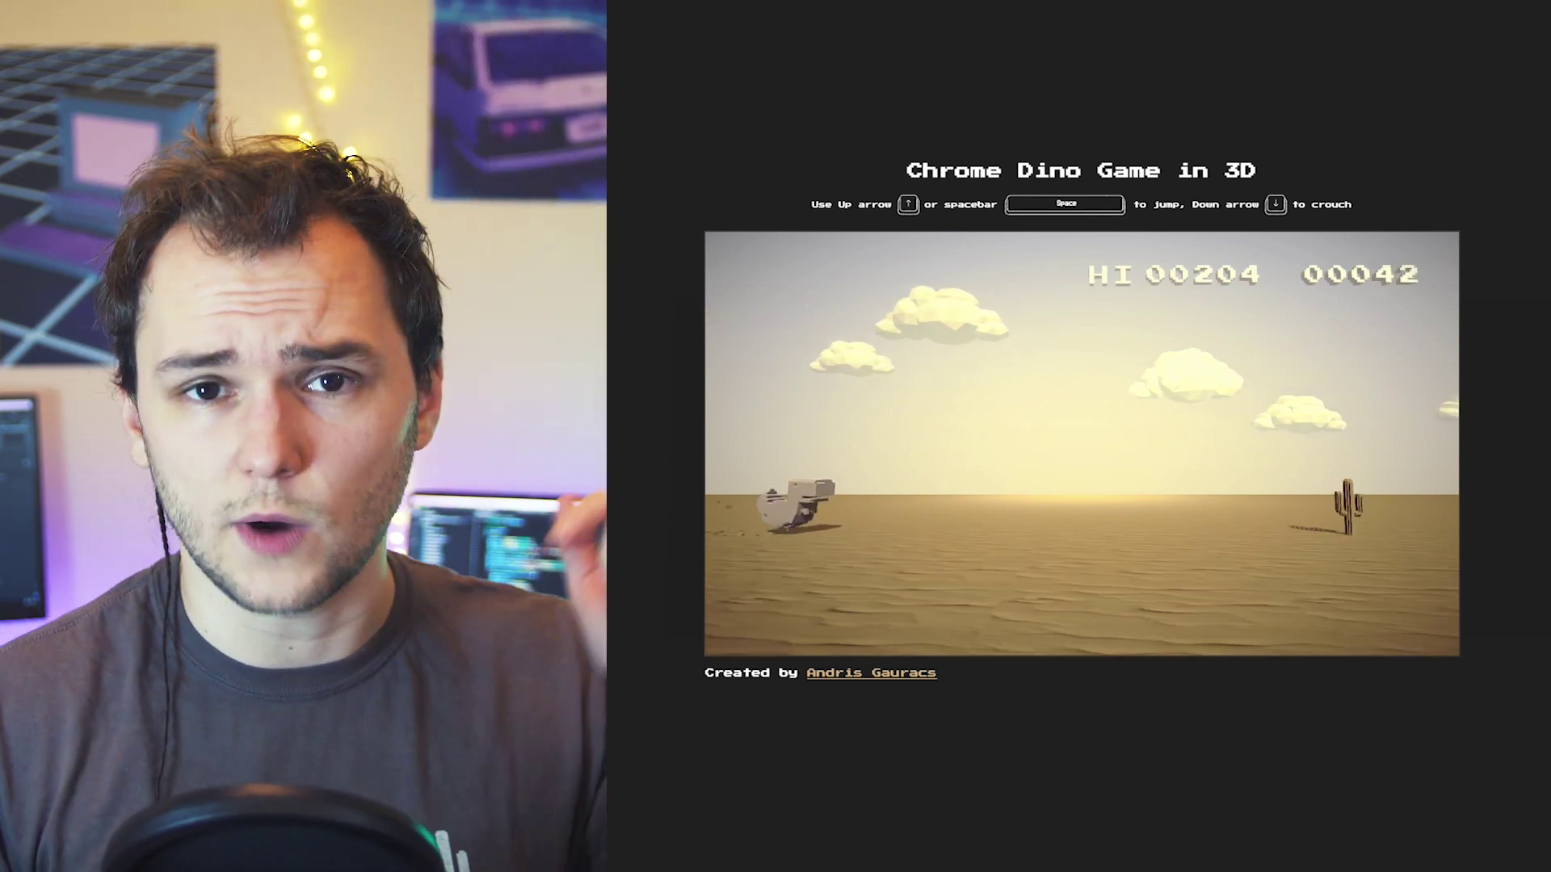
Jump the 3D dino over two consecutive cacti.
{"action": "key", "text": "space"}
{"action": "key", "text": "space"}
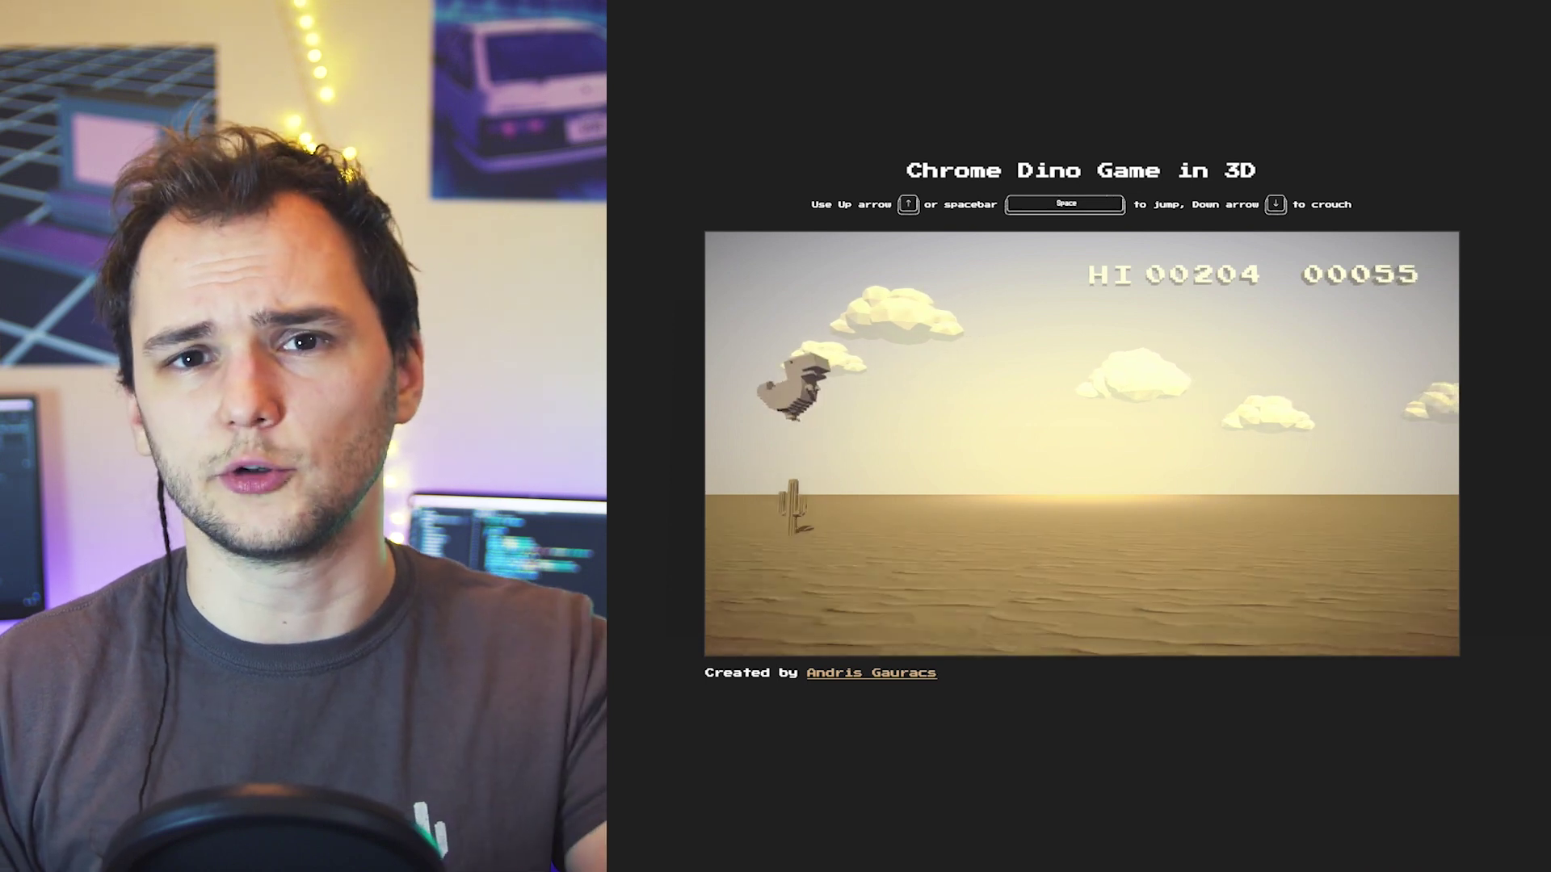
{"action": "key", "text": "space"}
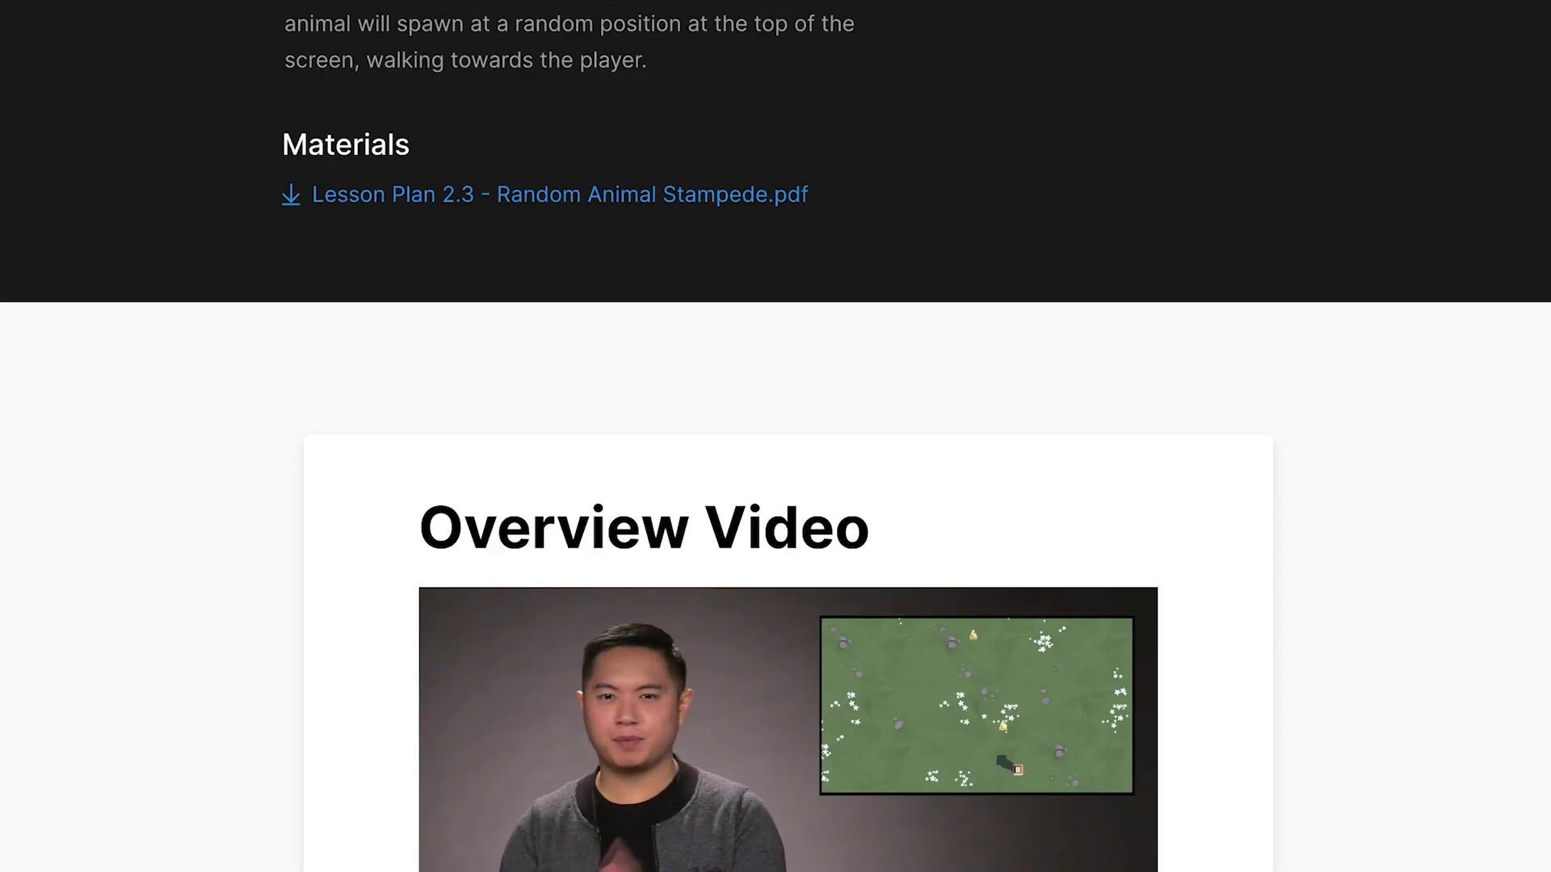
Scroll down the Random Animal Stampede lesson page toward the Overview Video.
{"action": "scroll", "coordinate": [776, 436], "scroll_direction": "down", "scroll_amount": 2}
{"action": "scroll", "coordinate": [776, 437], "scroll_direction": "down", "scroll_amount": 4}
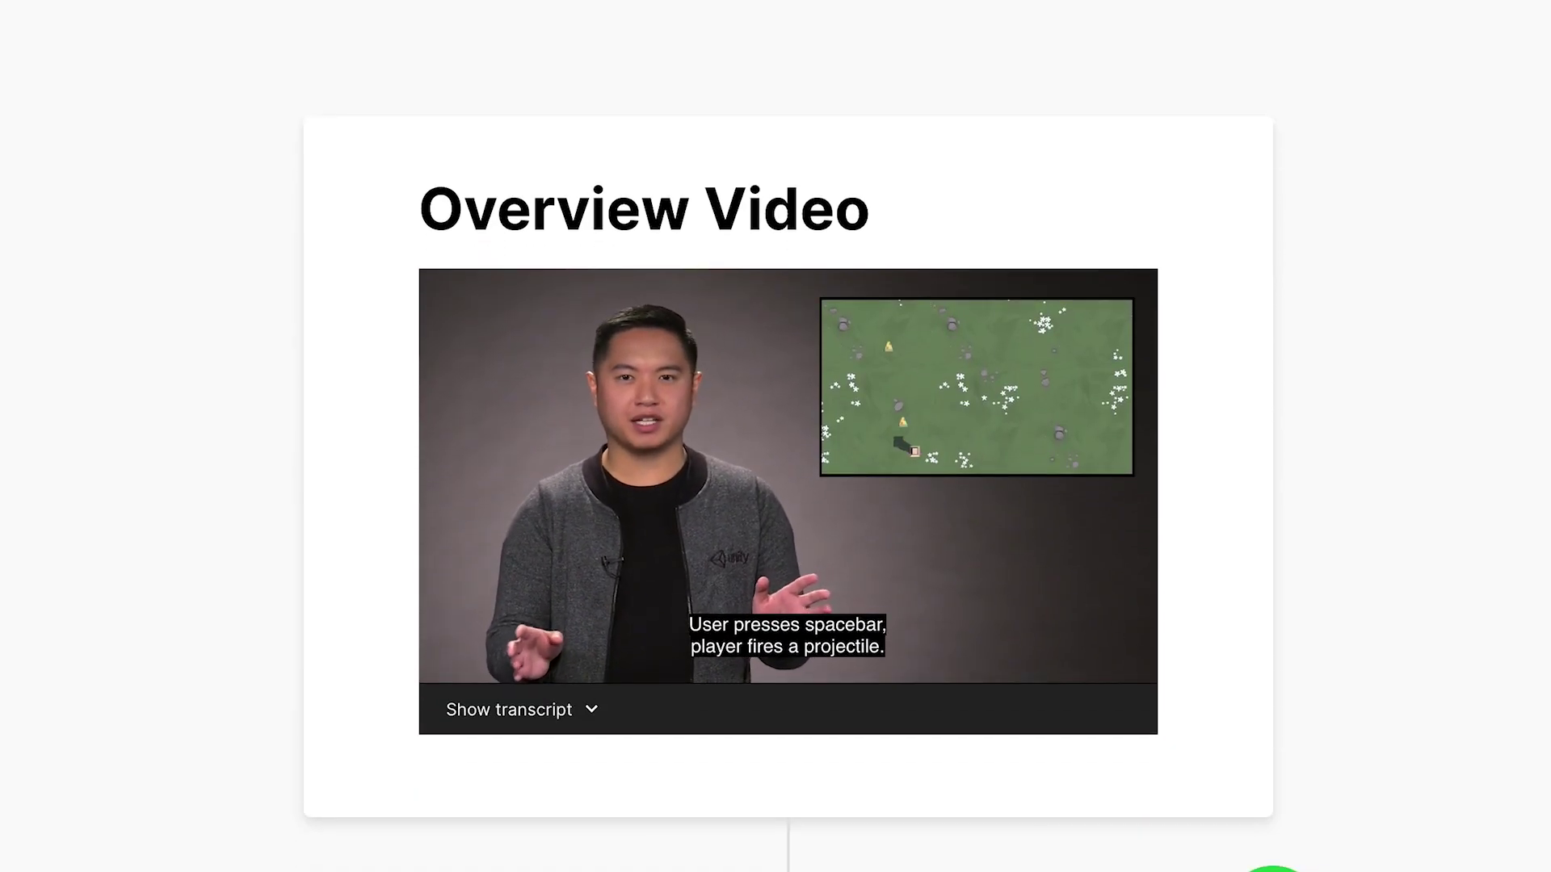
{"action": "scroll", "coordinate": [775, 436], "scroll_direction": "down", "scroll_amount": 1}
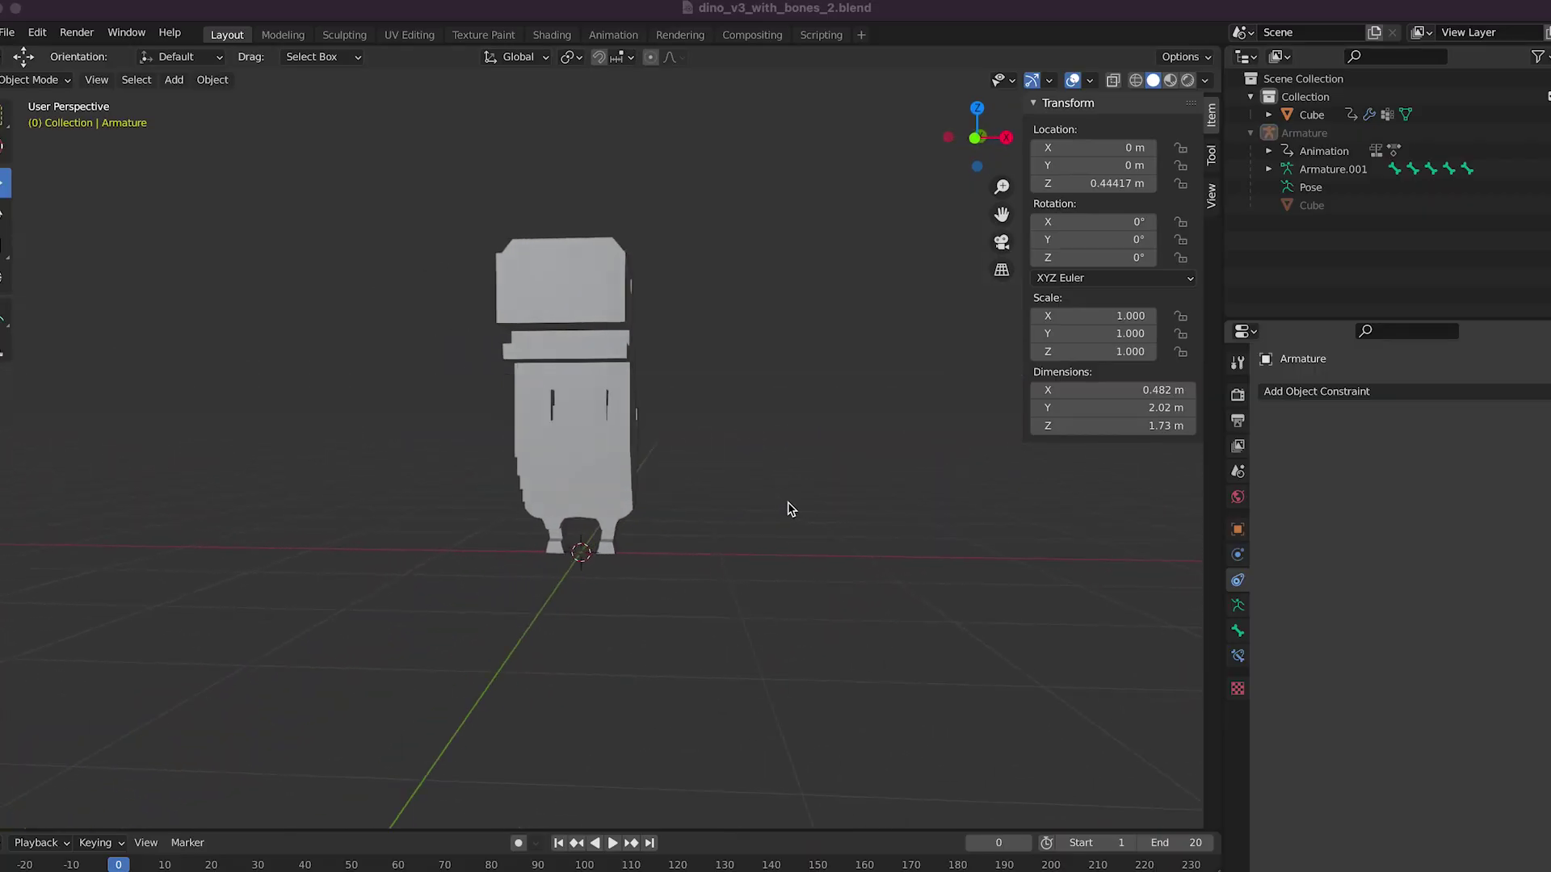
Select the whole silhouette mesh and extrude its faces into a solid slab.
{"action": "middle_click_drag", "start_coordinate": [843, 527], "coordinate": [872, 535]}
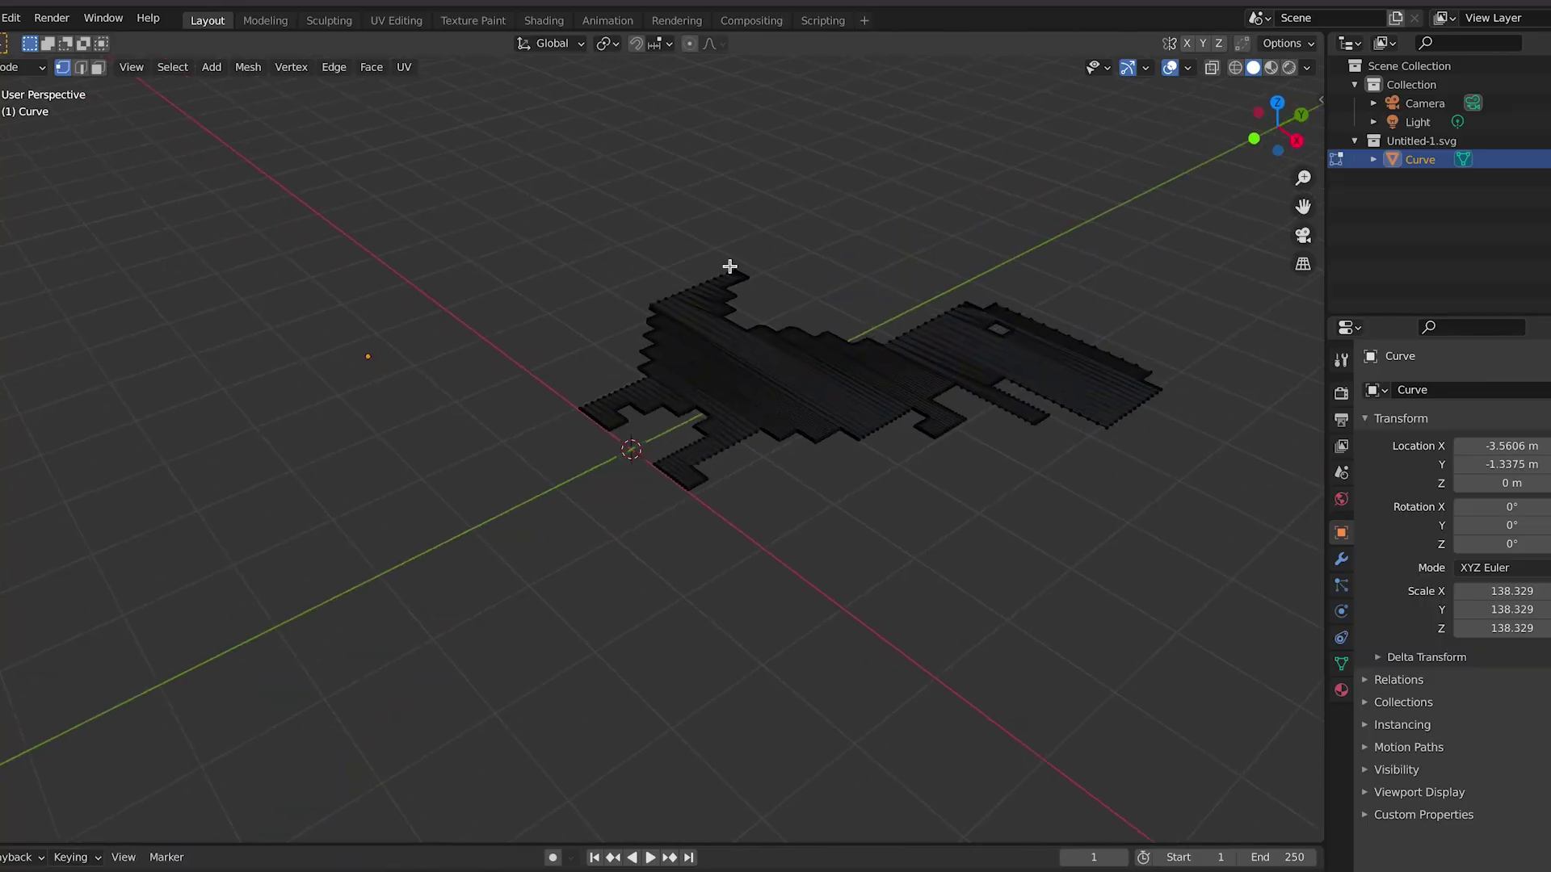
{"action": "key", "text": "a"}
{"action": "left_click", "coordinate": [248, 67]}
{"action": "mouse_move", "coordinate": [291, 172]}
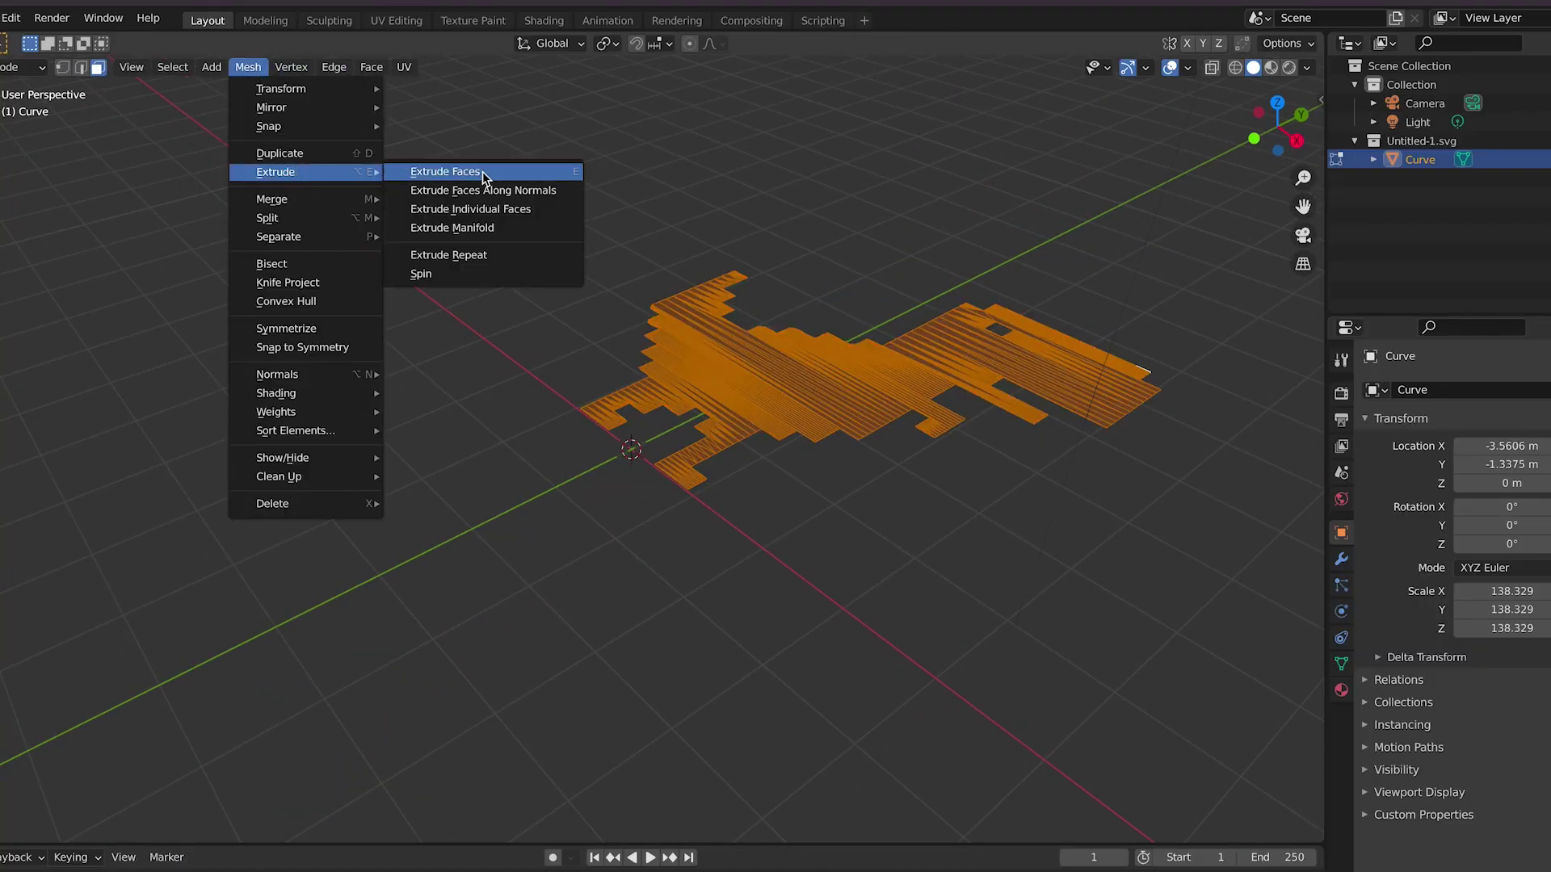
{"action": "left_click", "coordinate": [445, 171]}
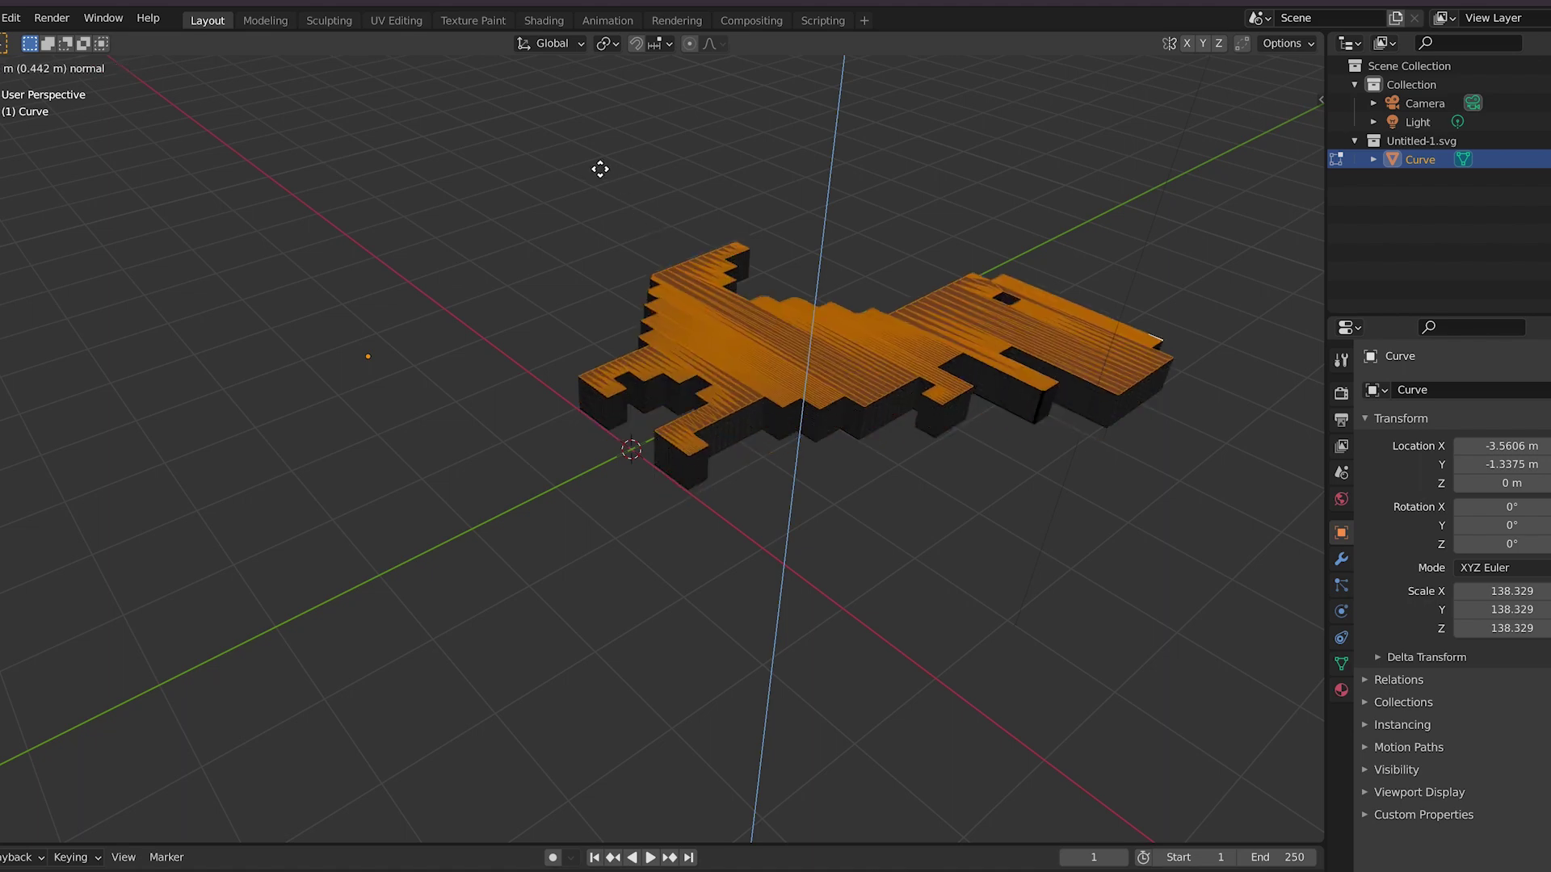
{"action": "left_click", "coordinate": [558, 128]}
{"action": "middle_click_drag", "start_coordinate": [557, 129], "coordinate": [975, 457]}
Apply Limited Dissolve to merge the extruded dino's internal edges into clean faces.
{"action": "scroll", "coordinate": [821, 505], "scroll_direction": "down", "scroll_amount": 3}
{"action": "scroll", "coordinate": [678, 388], "scroll_direction": "up", "scroll_amount": 5}
{"action": "scroll", "coordinate": [889, 367], "scroll_direction": "down", "scroll_amount": 4}
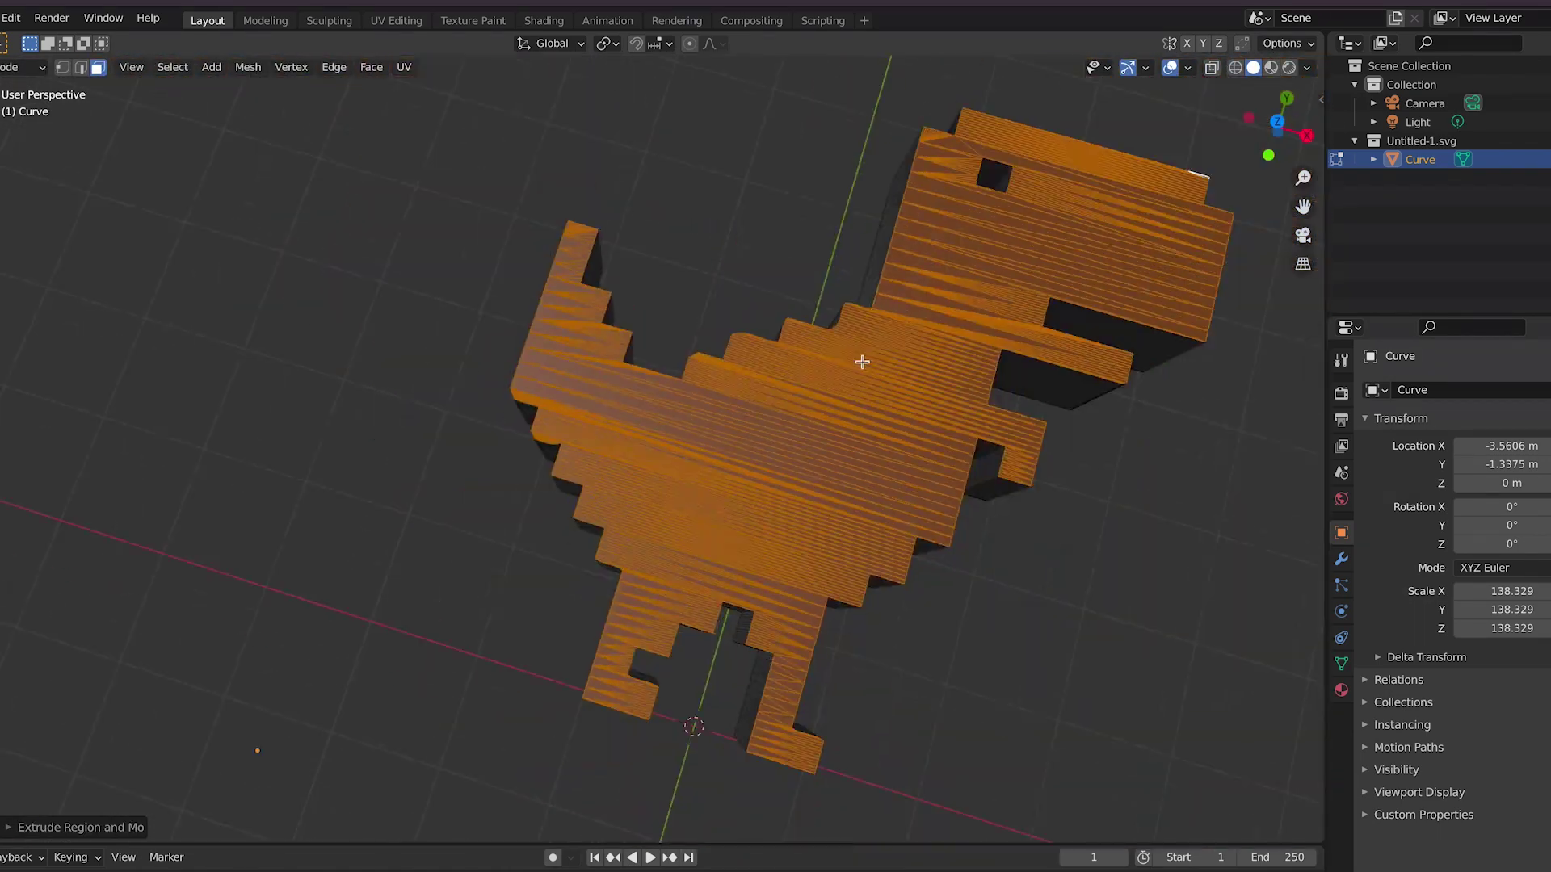
{"action": "middle_click_drag", "start_coordinate": [889, 367], "coordinate": [1027, 388]}
{"action": "left_click", "coordinate": [248, 67]}
{"action": "mouse_move", "coordinate": [339, 479]}
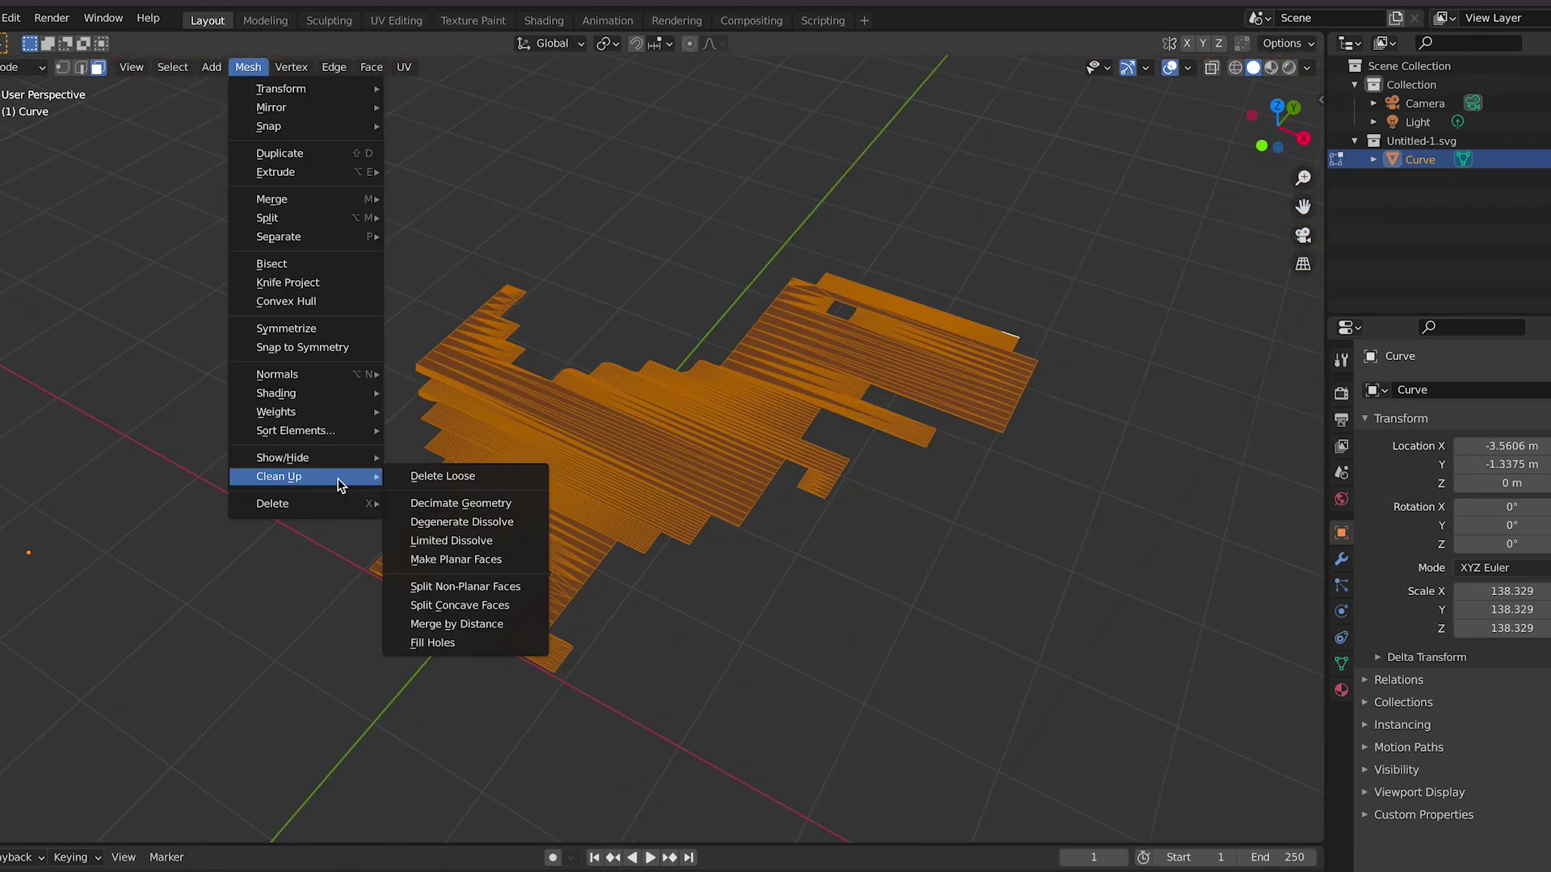
{"action": "left_click", "coordinate": [457, 540]}
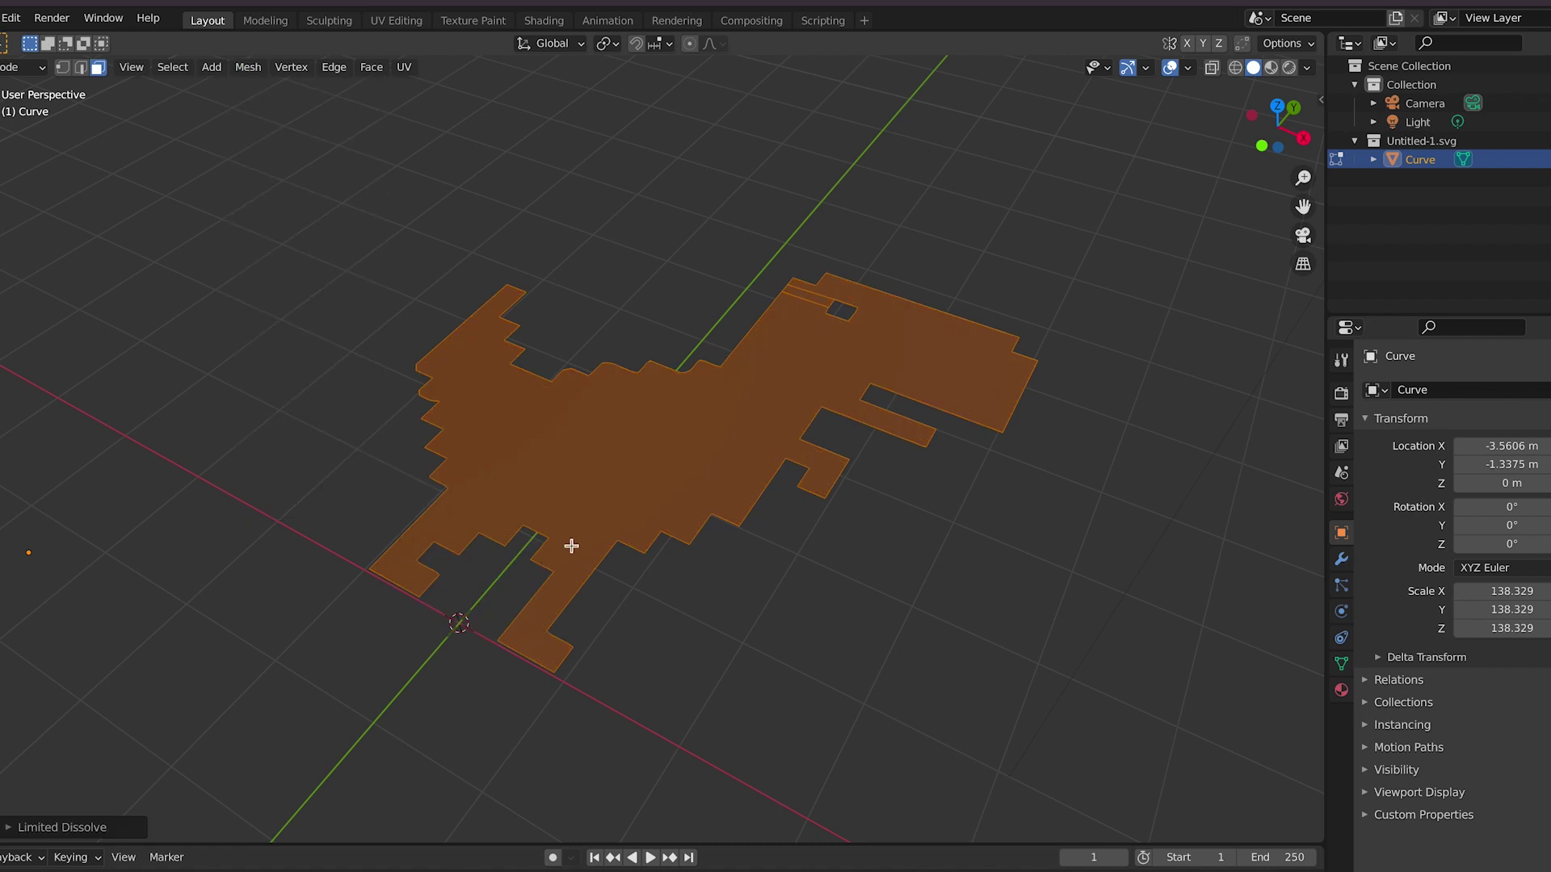
{"action": "middle_click_drag", "start_coordinate": [571, 546], "coordinate": [654, 598]}
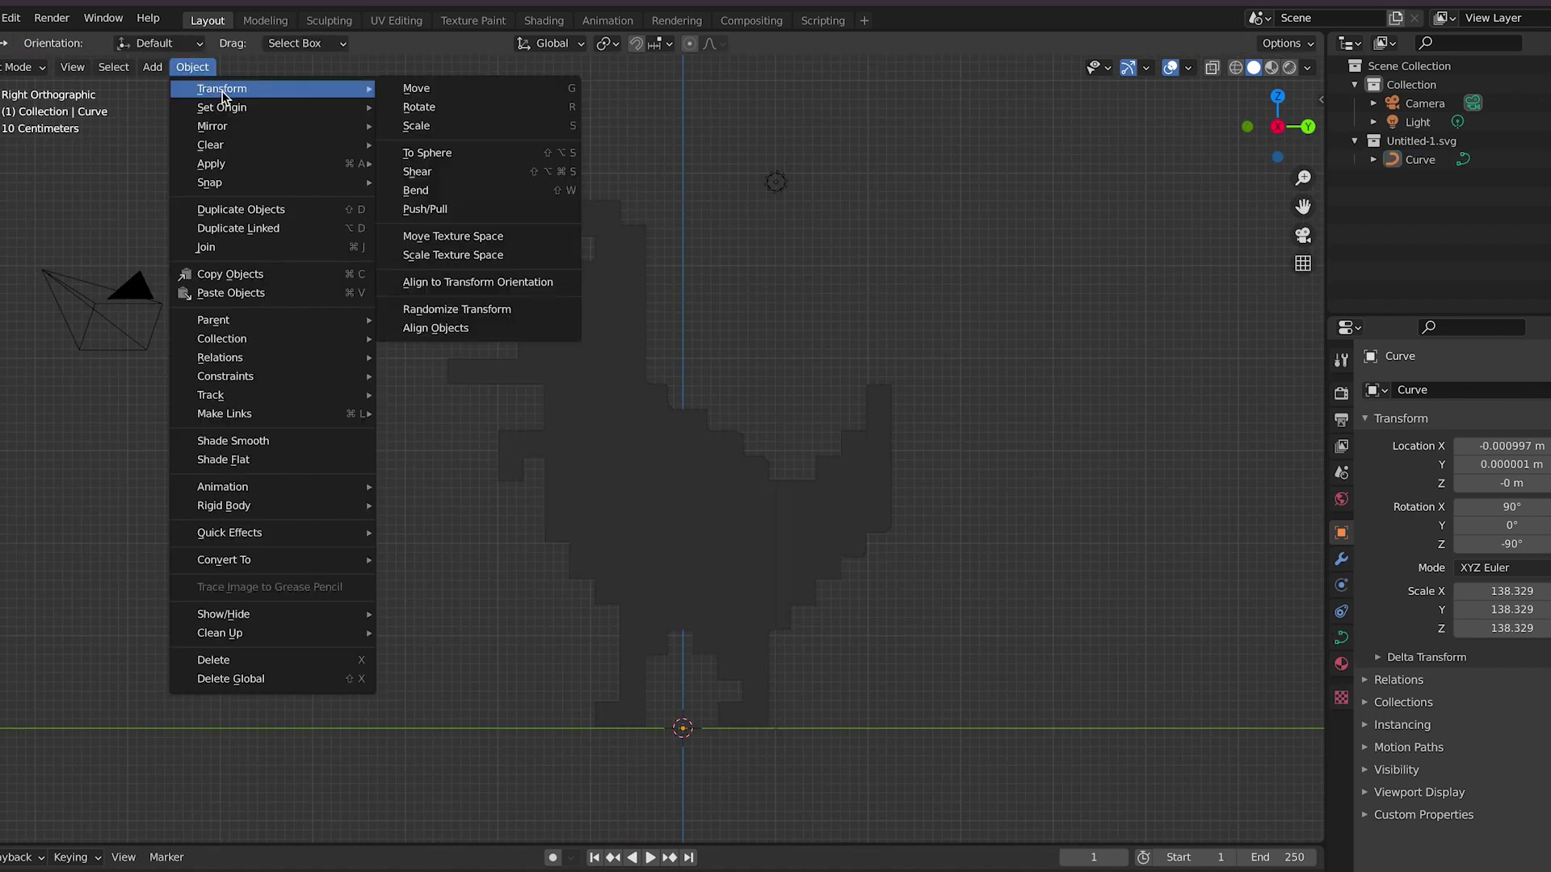
Add a cube and extrude rows from its edge to trace the dino silhouette.
{"action": "left_click", "coordinate": [150, 71]}
{"action": "mouse_move", "coordinate": [171, 95]}
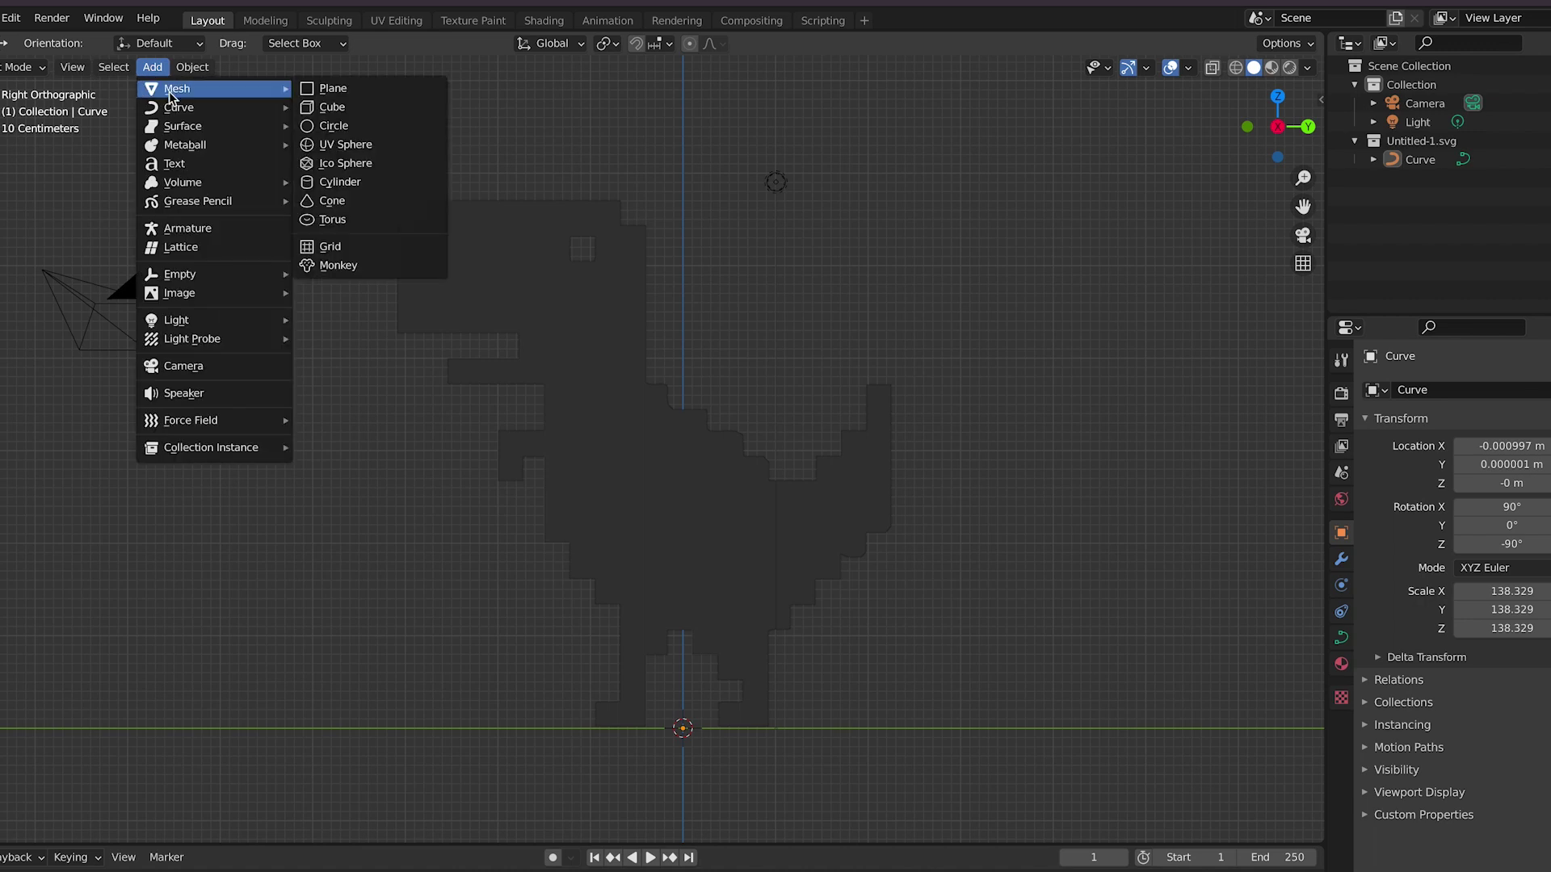
{"action": "left_click", "coordinate": [350, 113]}
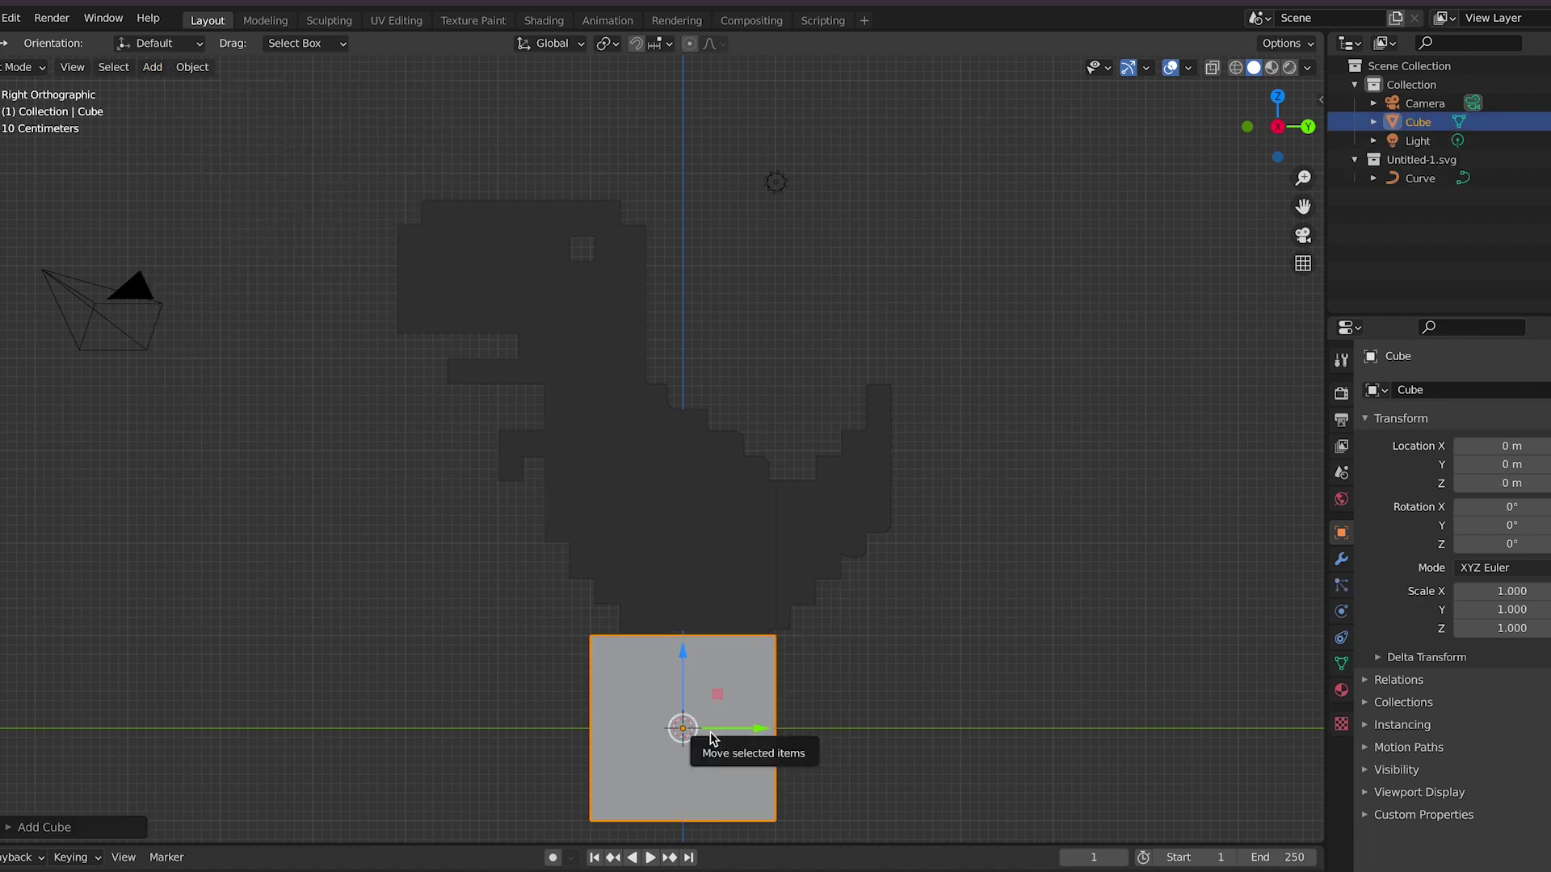
{"action": "left_click_drag", "start_coordinate": [603, 402], "coordinate": [504, 255]}
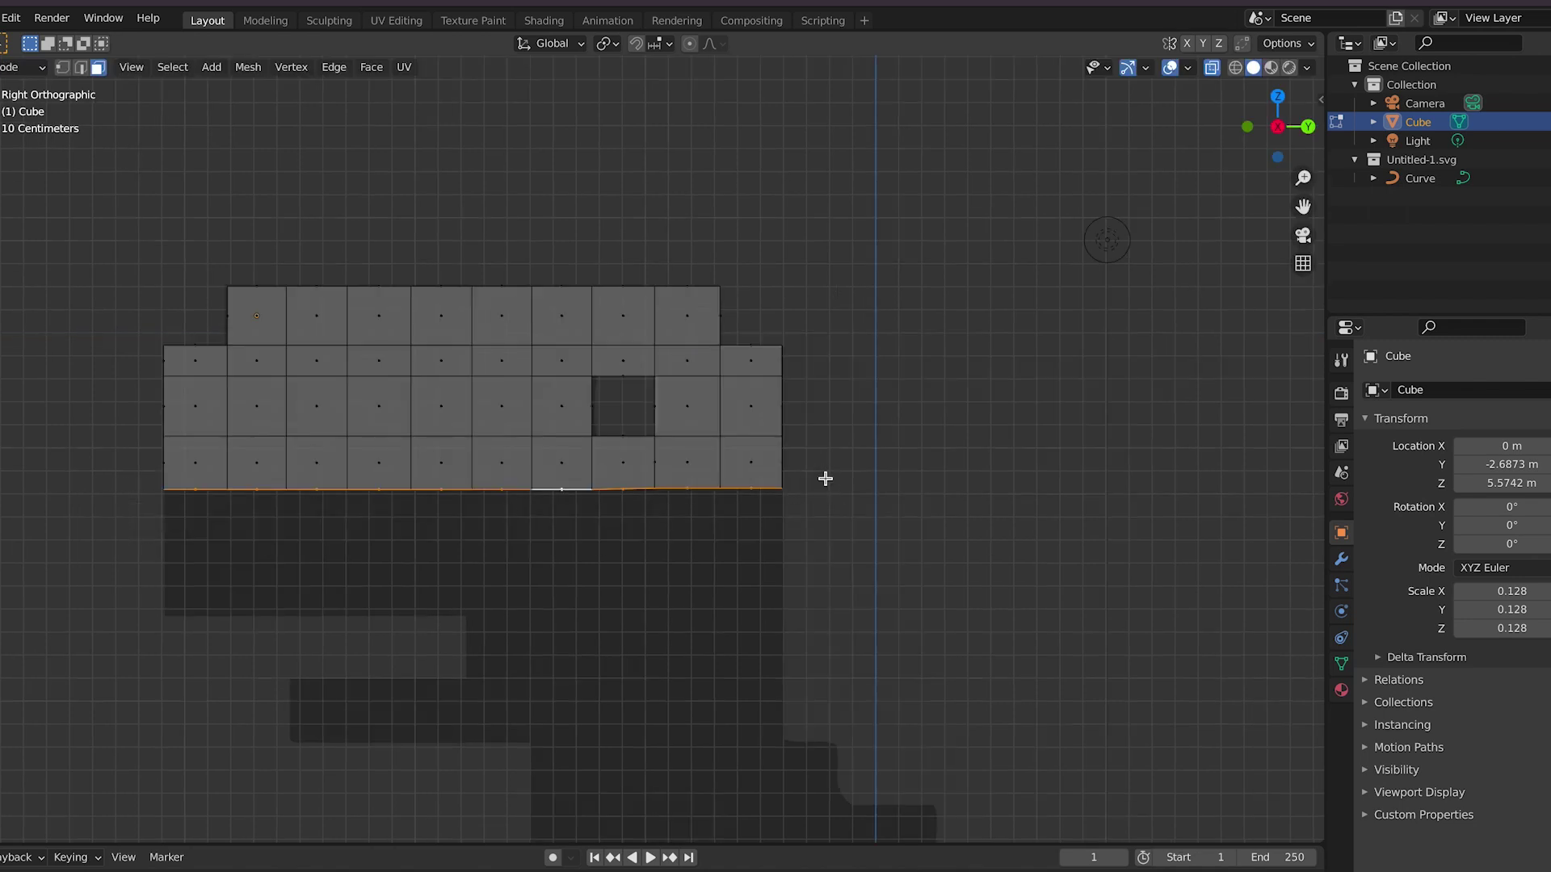
{"action": "key", "text": "e"}
{"action": "key", "text": "e"}
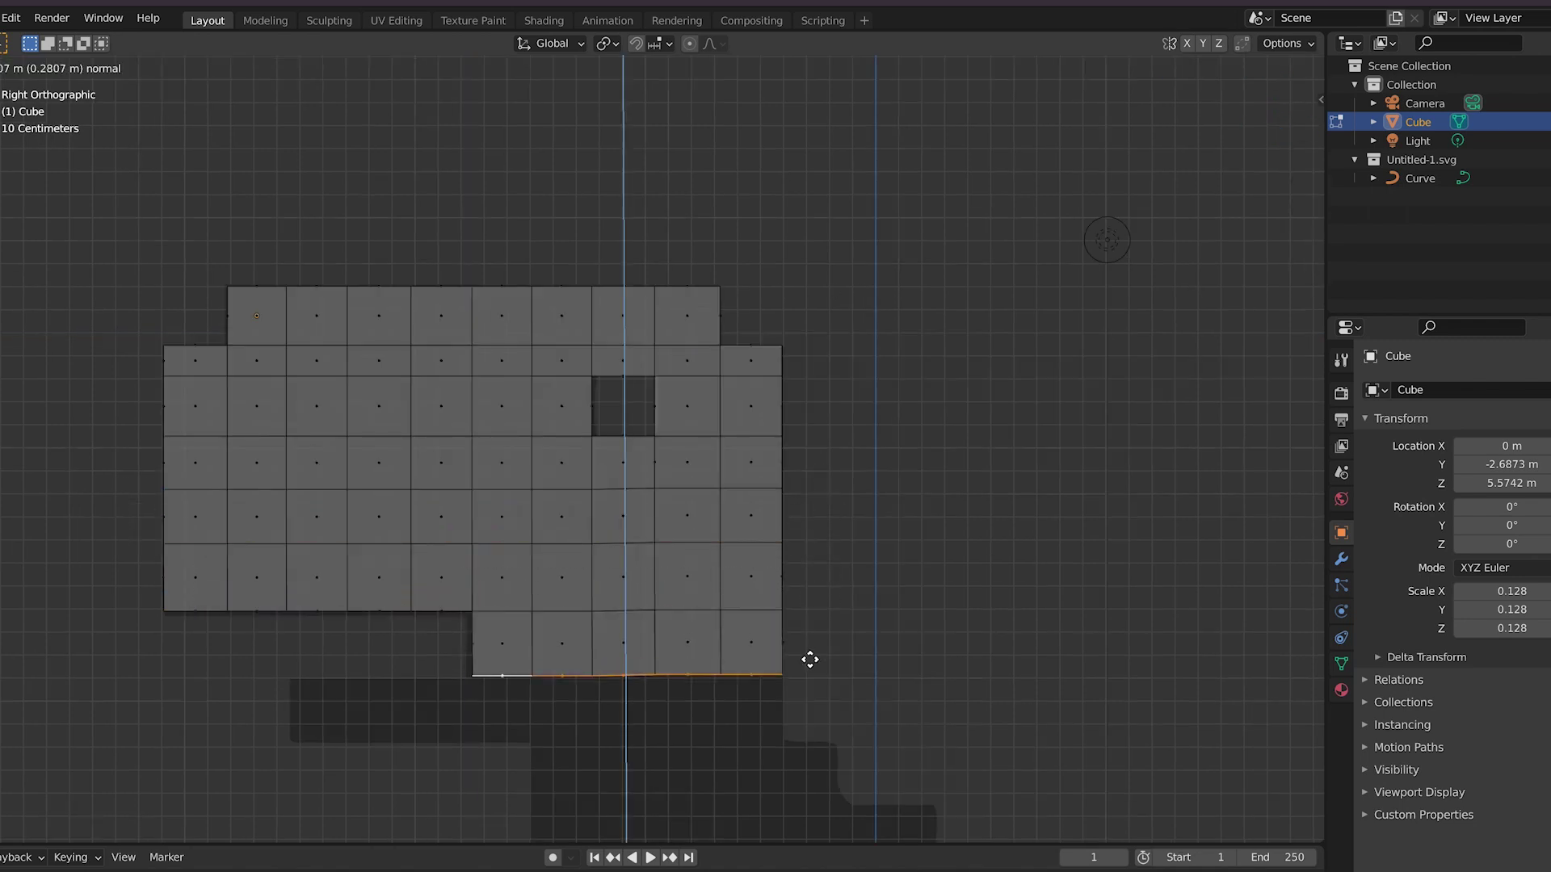
{"action": "left_click", "coordinate": [803, 727]}
{"action": "left_click", "coordinate": [472, 709]}
{"action": "key", "text": "e"}
Add a Mirror modifier to the voxel dino and select a face on the mesh.
{"action": "left_click", "coordinate": [1400, 389]}
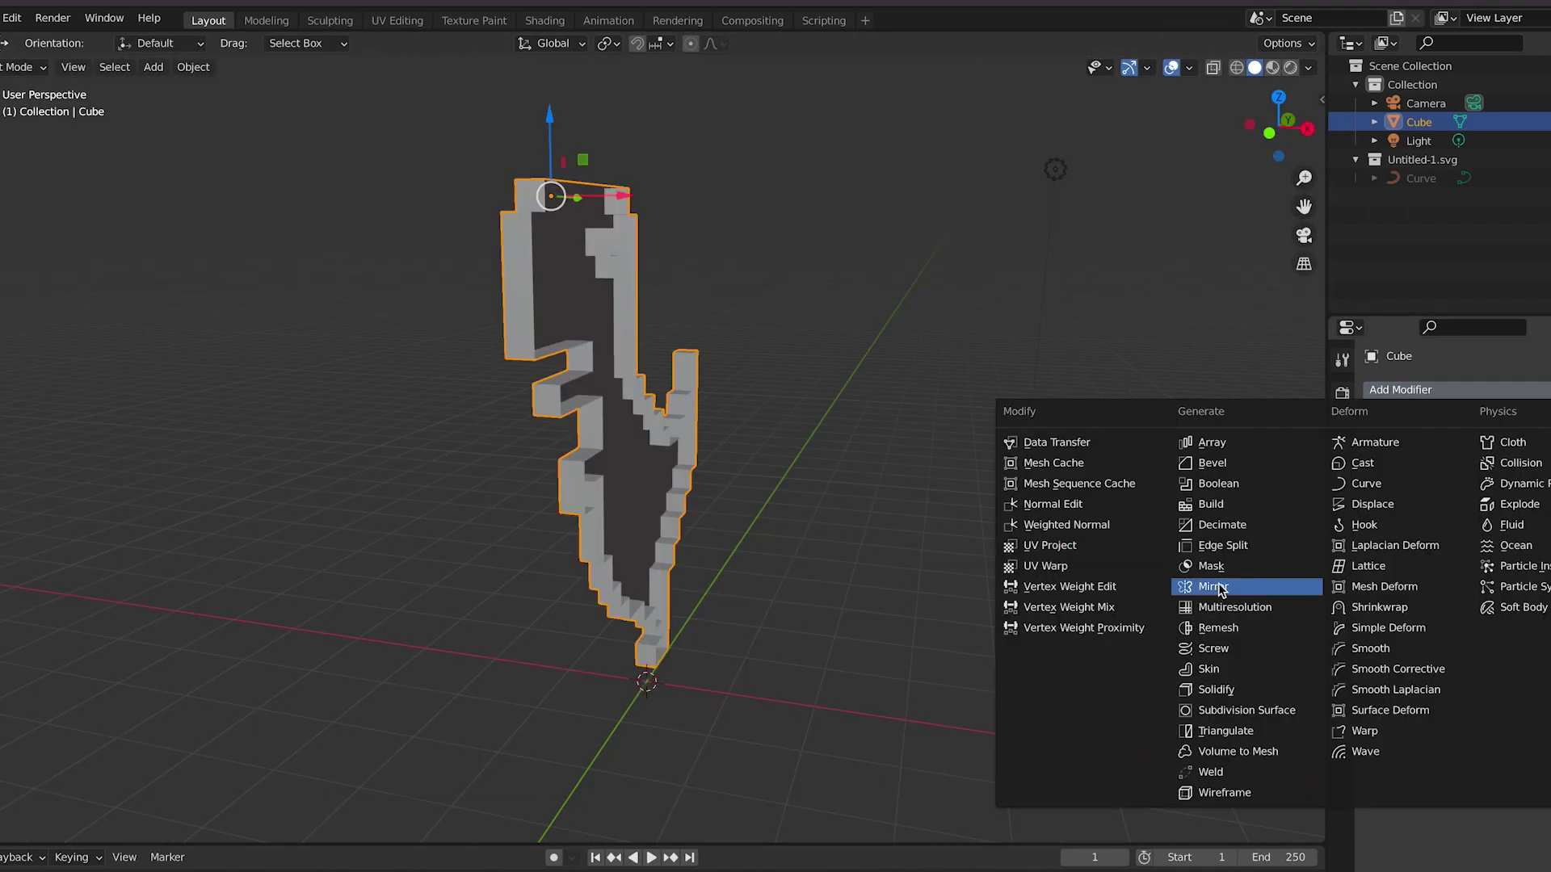
{"action": "left_click", "coordinate": [1214, 586]}
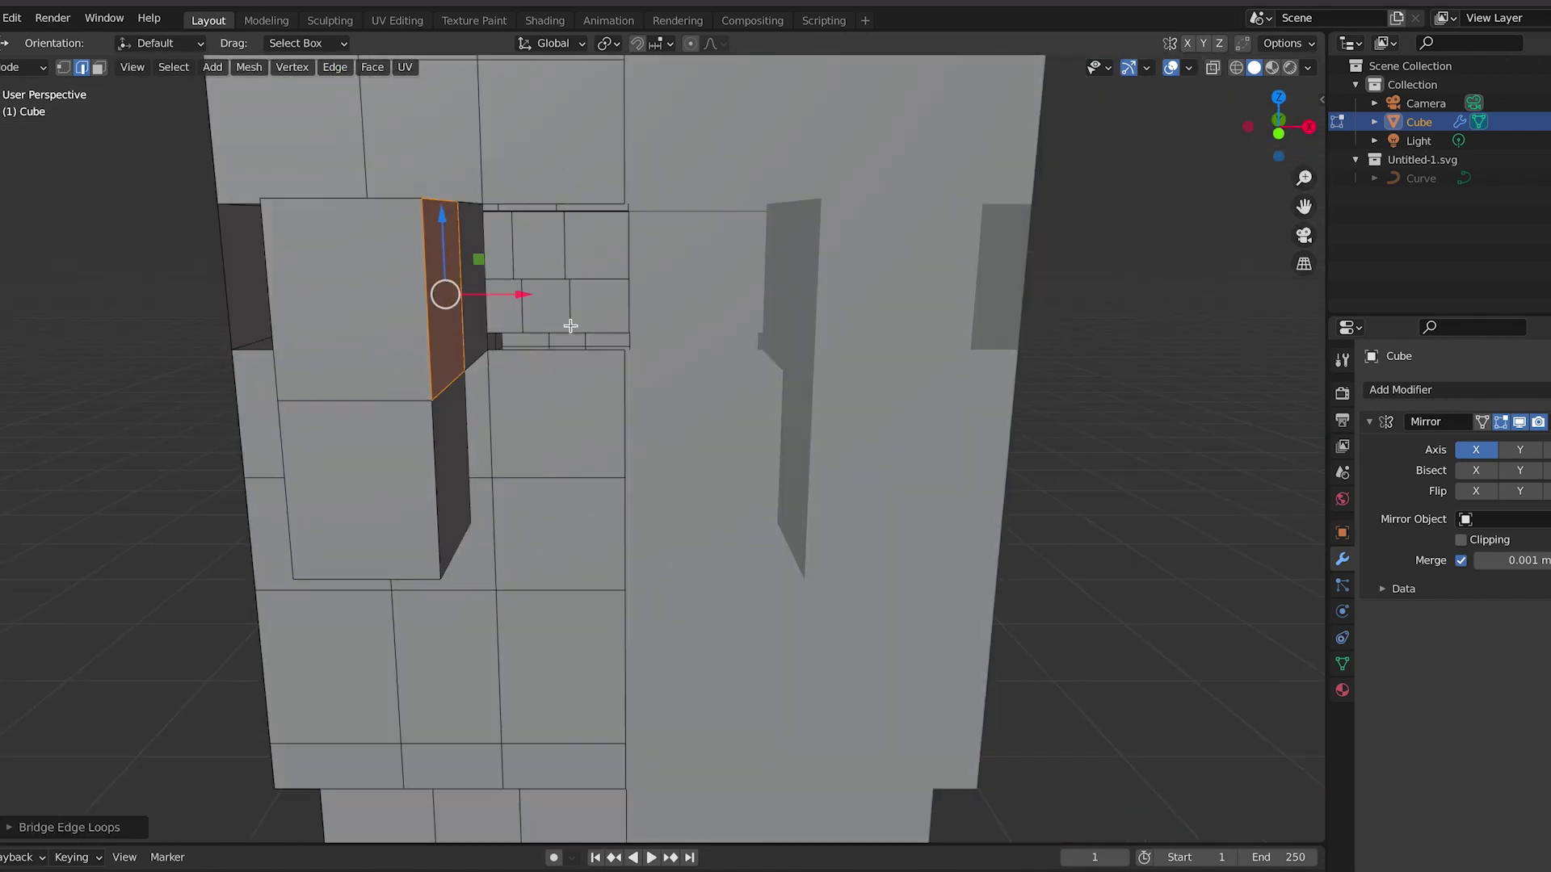
{"action": "left_click", "coordinate": [334, 67]}
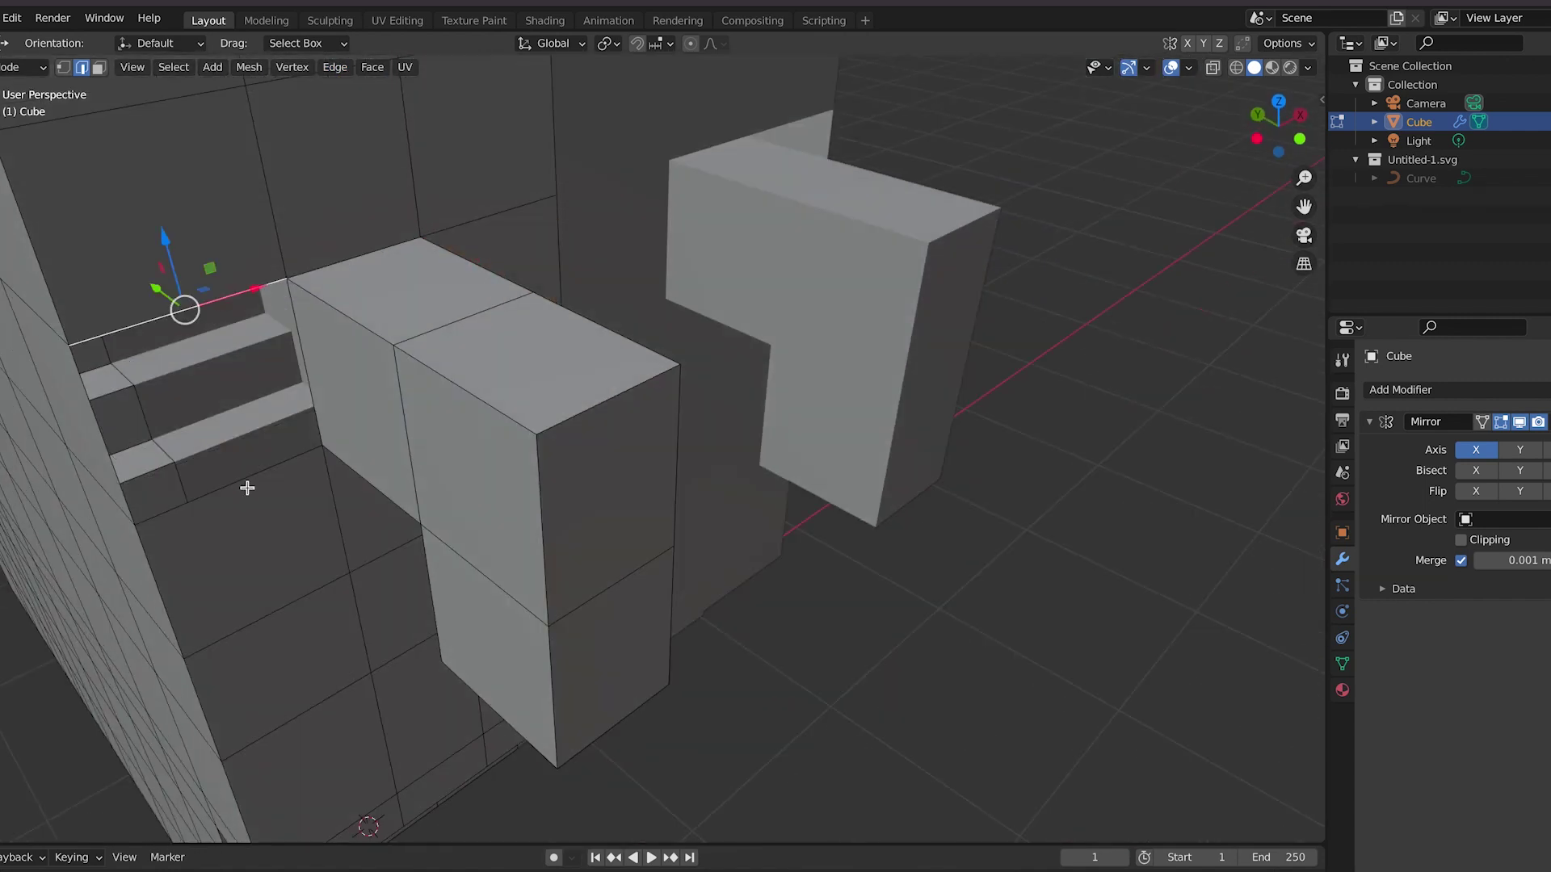
{"action": "left_click", "coordinate": [255, 379]}
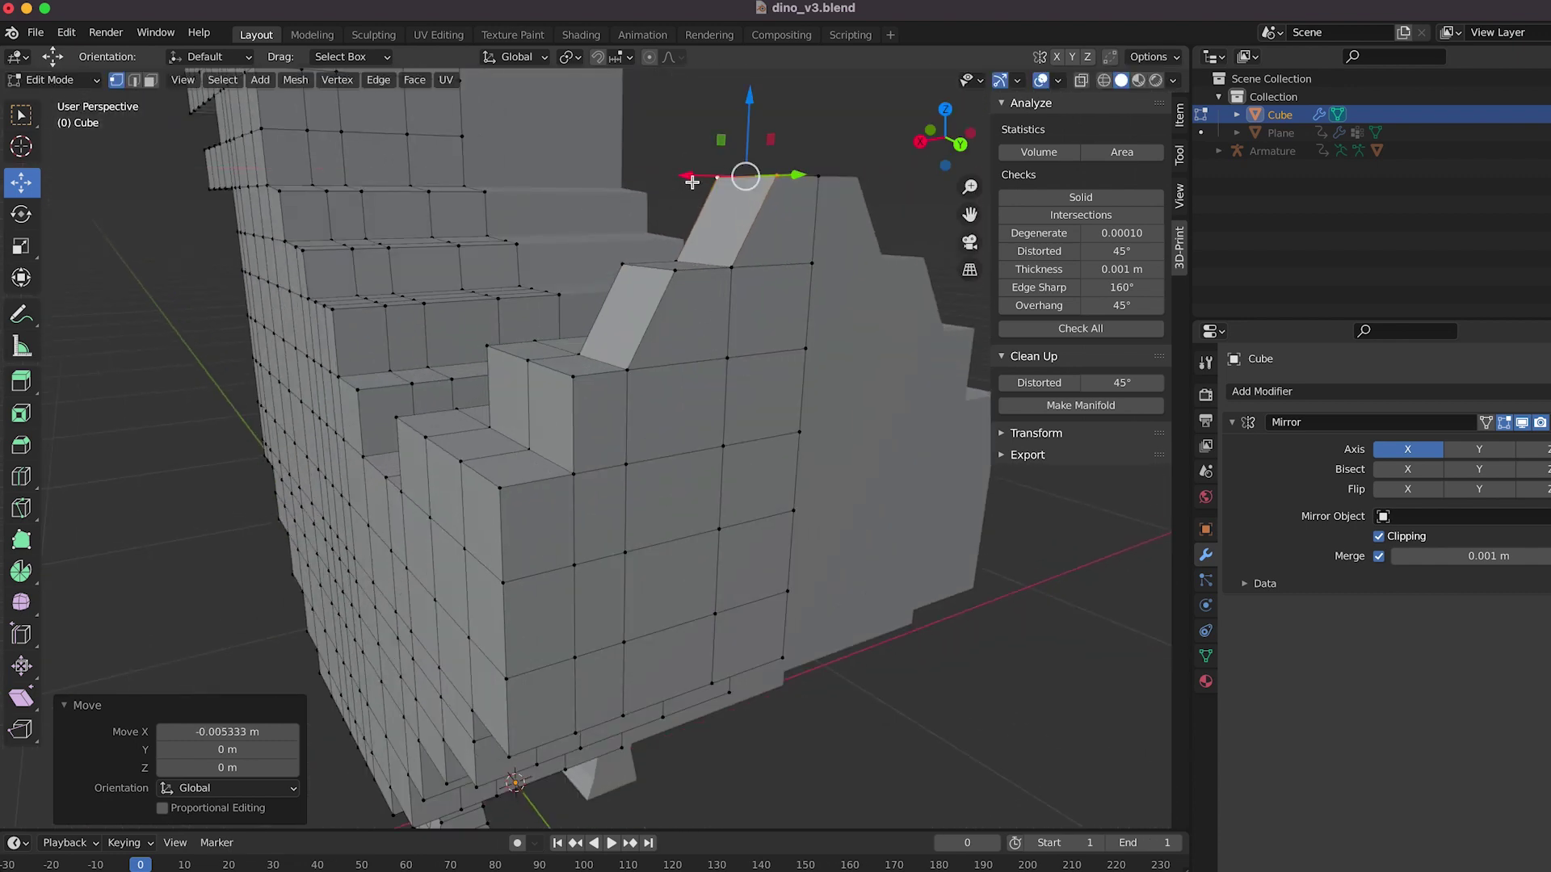
Frame the voxel dino in Right Orthographic view, orbiting briefly into perspective and back.
{"action": "key", "text": "KP_3"}
{"action": "key", "text": "Home"}
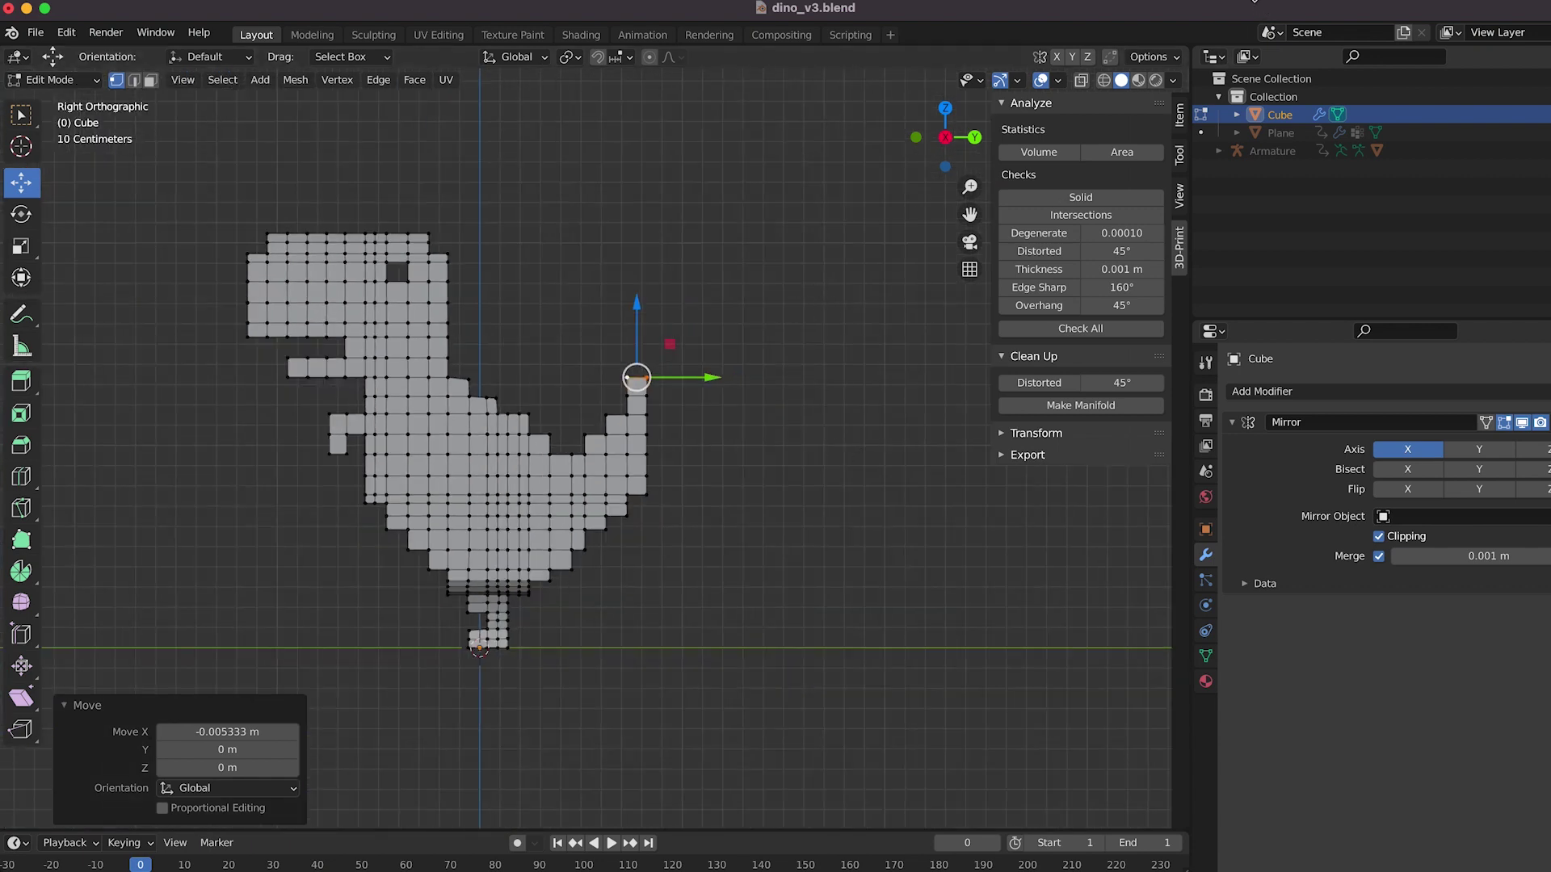
{"action": "scroll", "coordinate": [662, 236], "scroll_direction": "down", "scroll_amount": 2}
{"action": "scroll", "coordinate": [654, 235], "scroll_direction": "up", "scroll_amount": 4}
{"action": "middle_click_drag", "start_coordinate": [654, 236], "coordinate": [783, 298]}
{"action": "key", "text": "KP_3"}
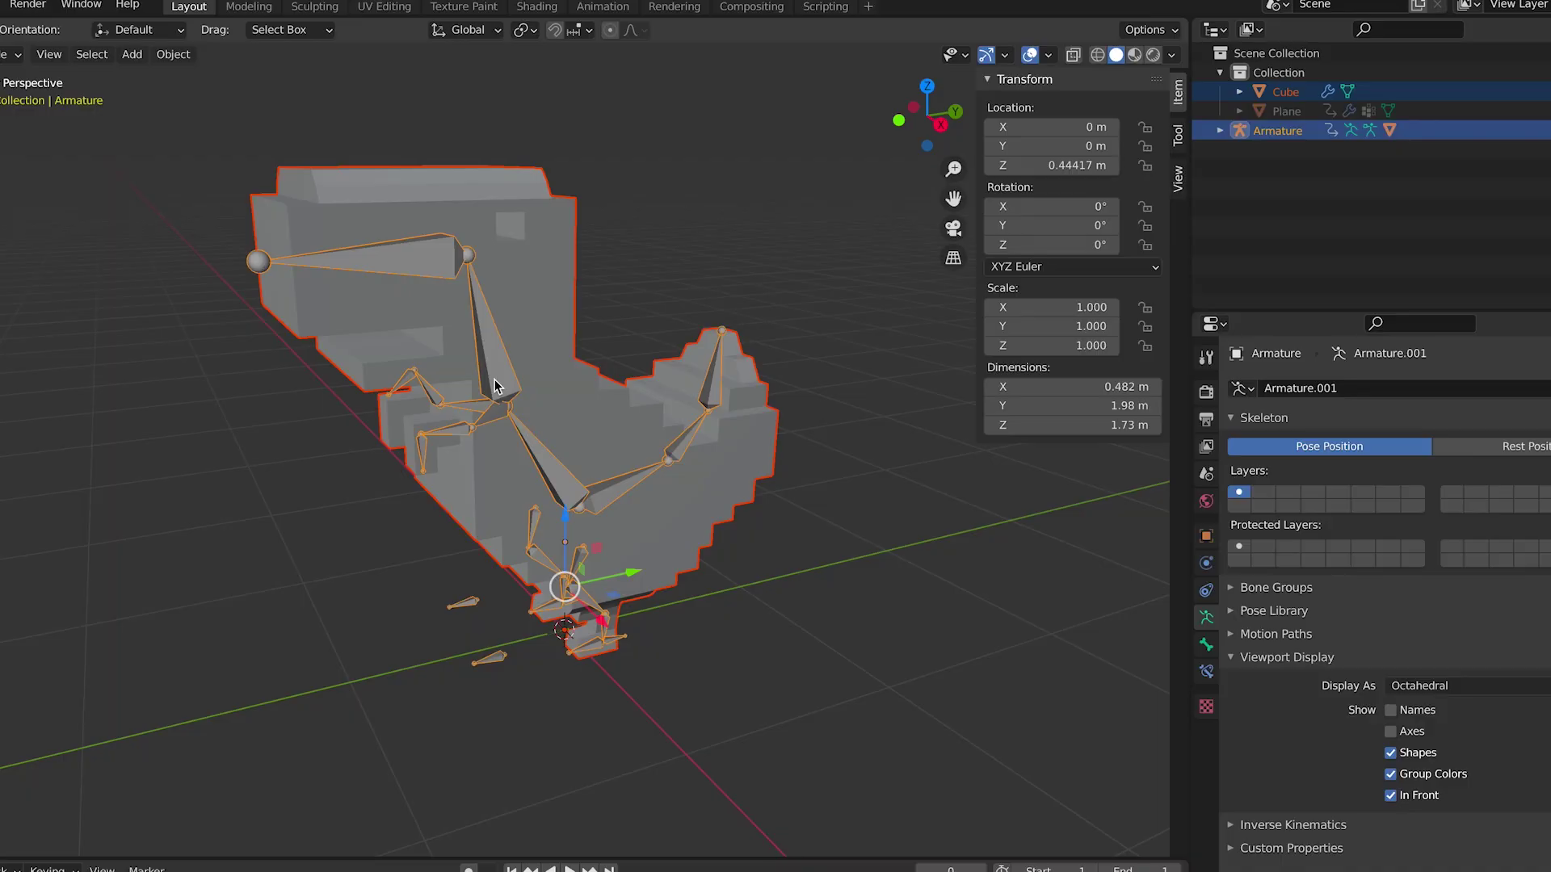
Parent the dino mesh to the armature with automatic weights and select the LowerArm.L bone.
{"action": "key", "text": "super+p"}
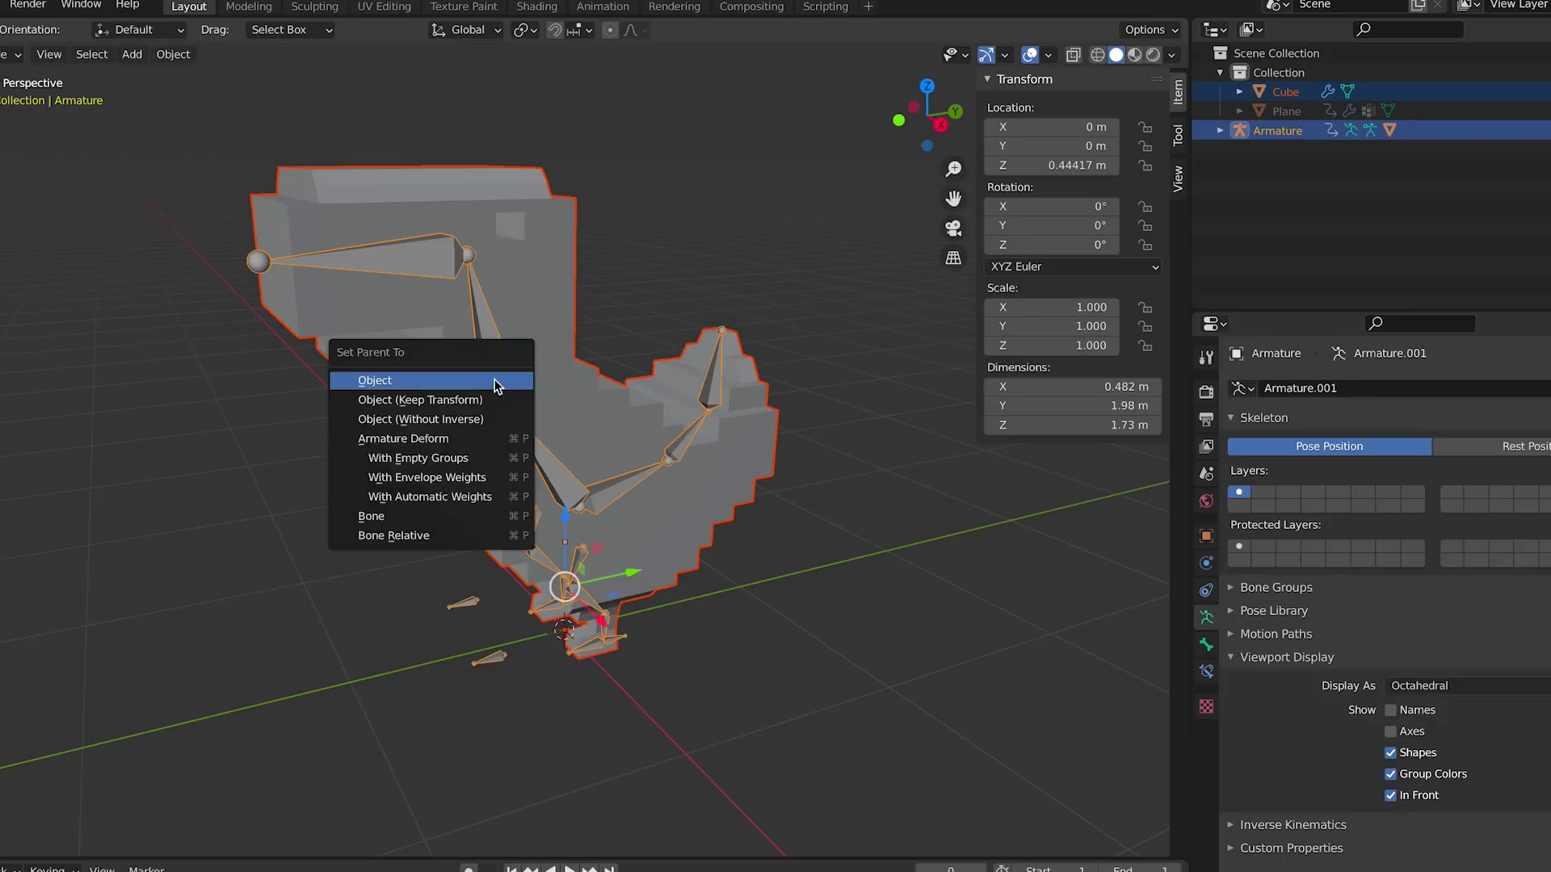
{"action": "left_click", "coordinate": [481, 501]}
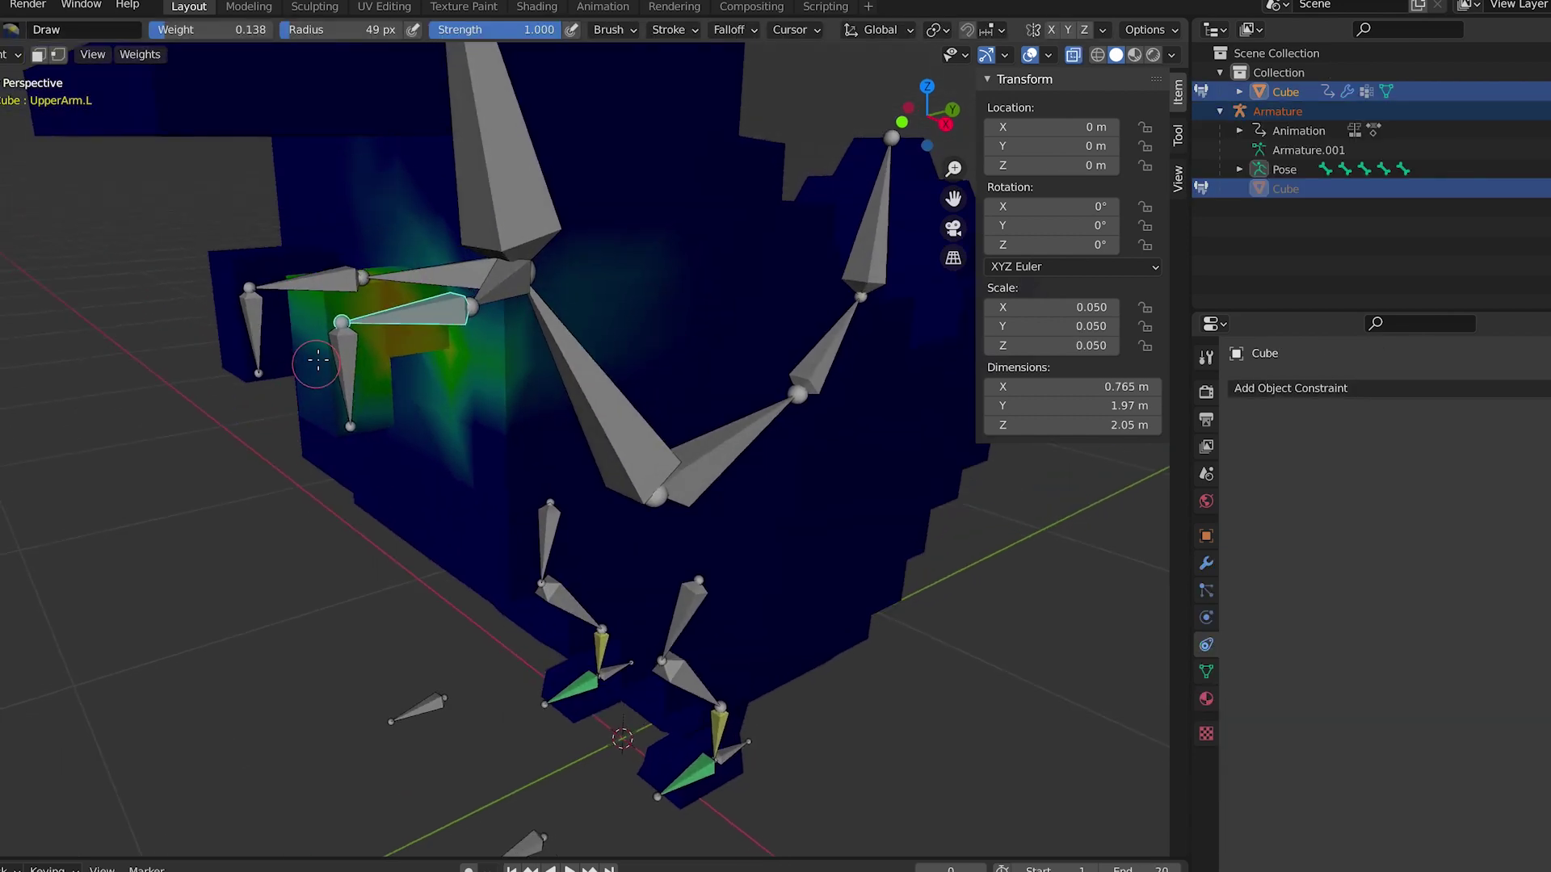
{"action": "left_click", "coordinate": [343, 356], "text": "ctrl"}
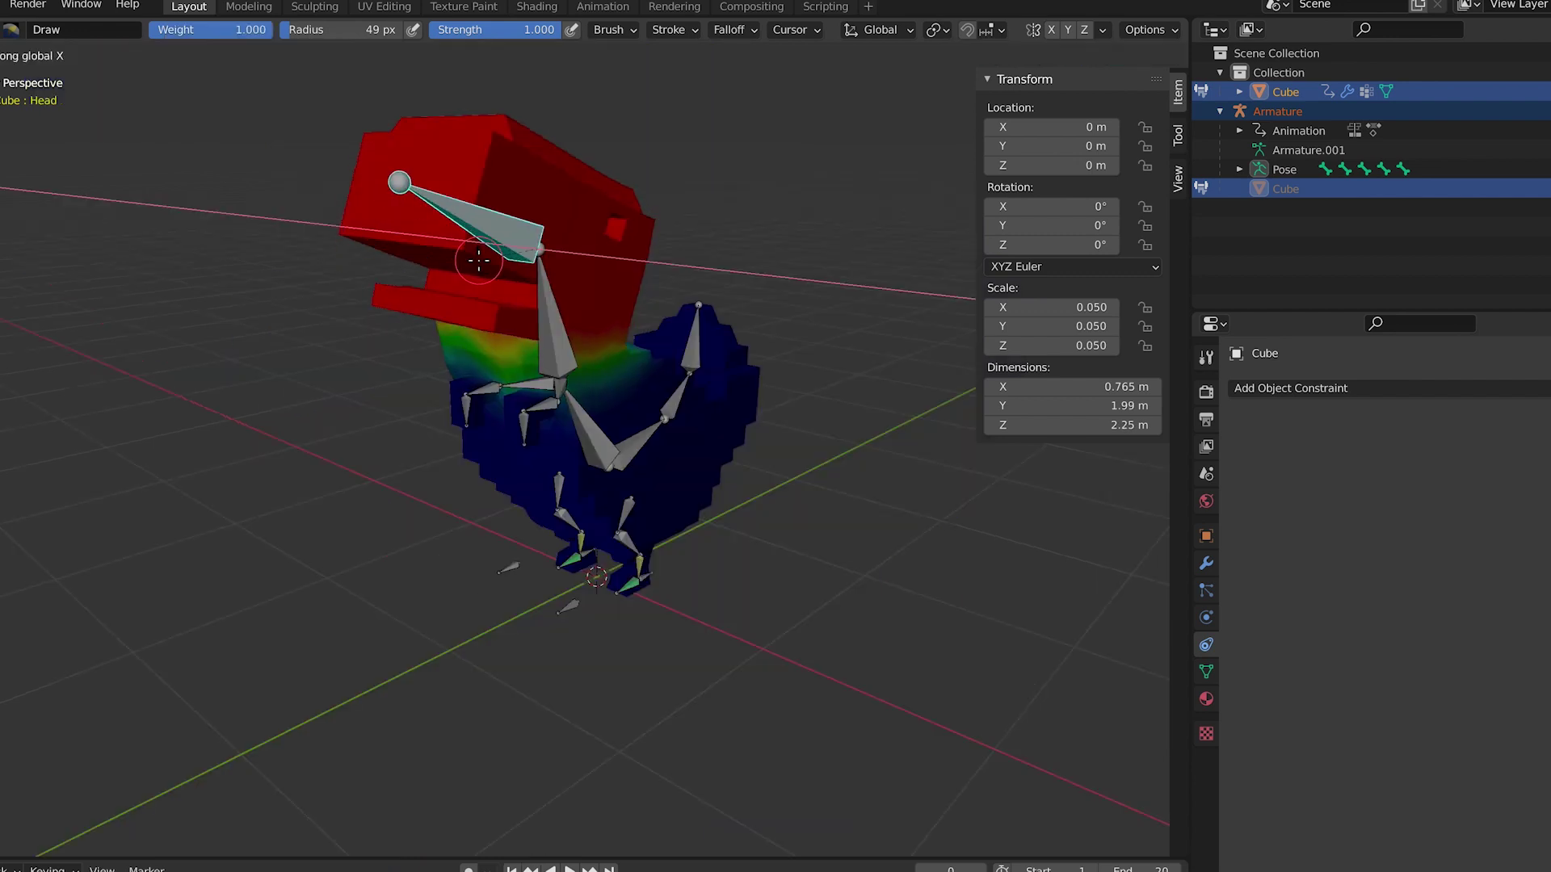
{"action": "middle_click_drag", "start_coordinate": [485, 259], "coordinate": [737, 302]}
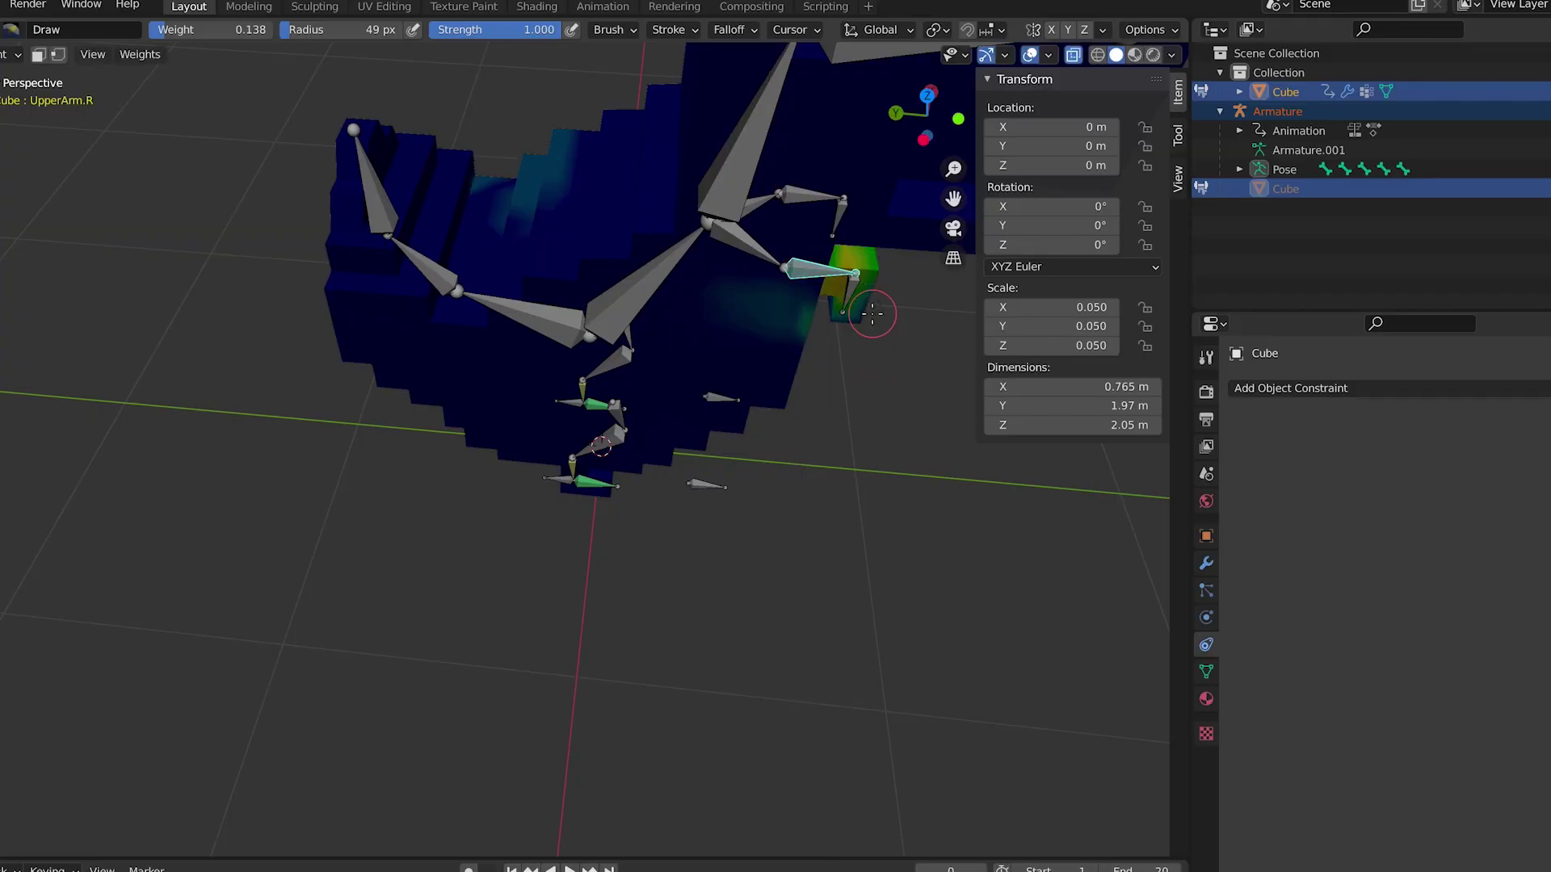
Select the UpperBoby bone for weight painting and zoom in on the upper body.
{"action": "middle_click_drag", "start_coordinate": [880, 312], "coordinate": [523, 225]}
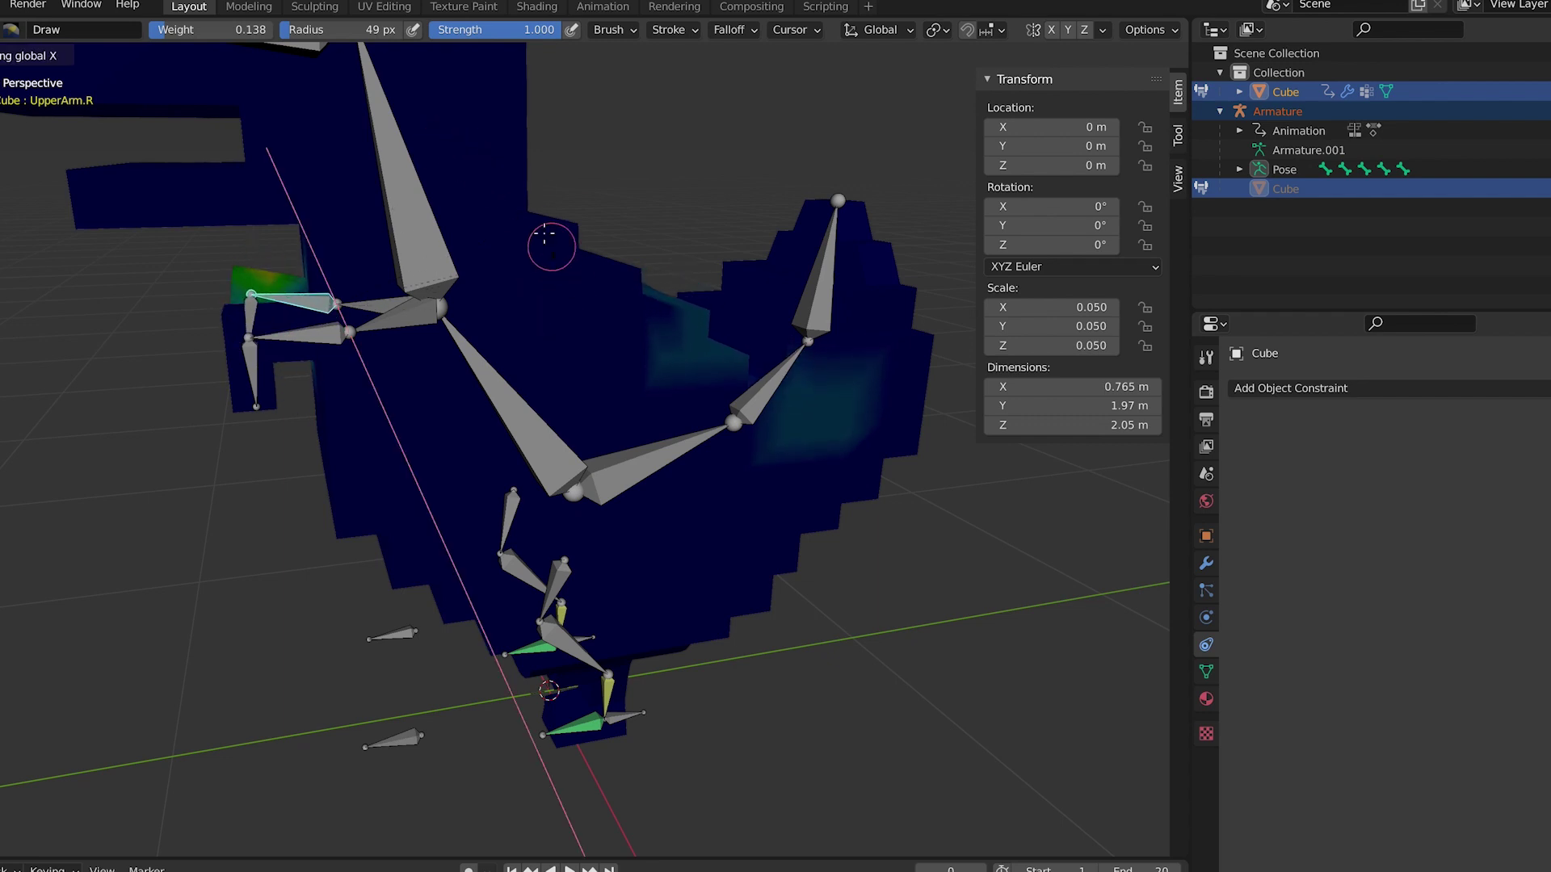
{"action": "key", "text": "Escape"}
{"action": "left_click", "coordinate": [505, 388], "text": "ctrl"}
{"action": "middle_click_drag", "start_coordinate": [544, 233], "coordinate": [428, 404]}
{"action": "scroll", "coordinate": [461, 343], "scroll_direction": "up", "scroll_amount": 3}
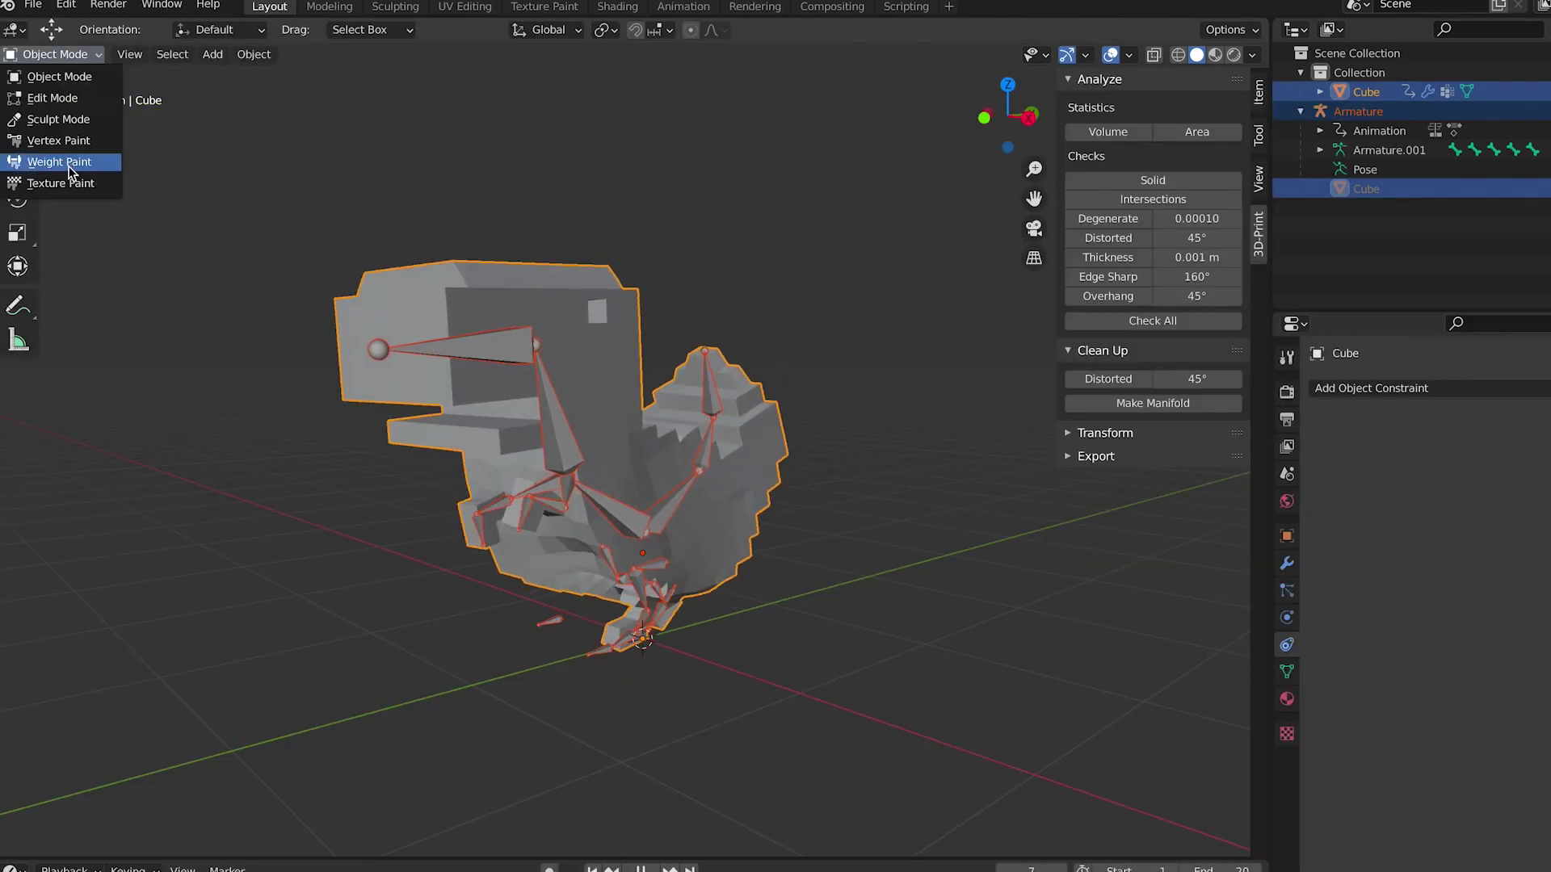
Switch the dino into Weight Paint mode and inspect the Neck bone's weights.
{"action": "left_click", "coordinate": [56, 167]}
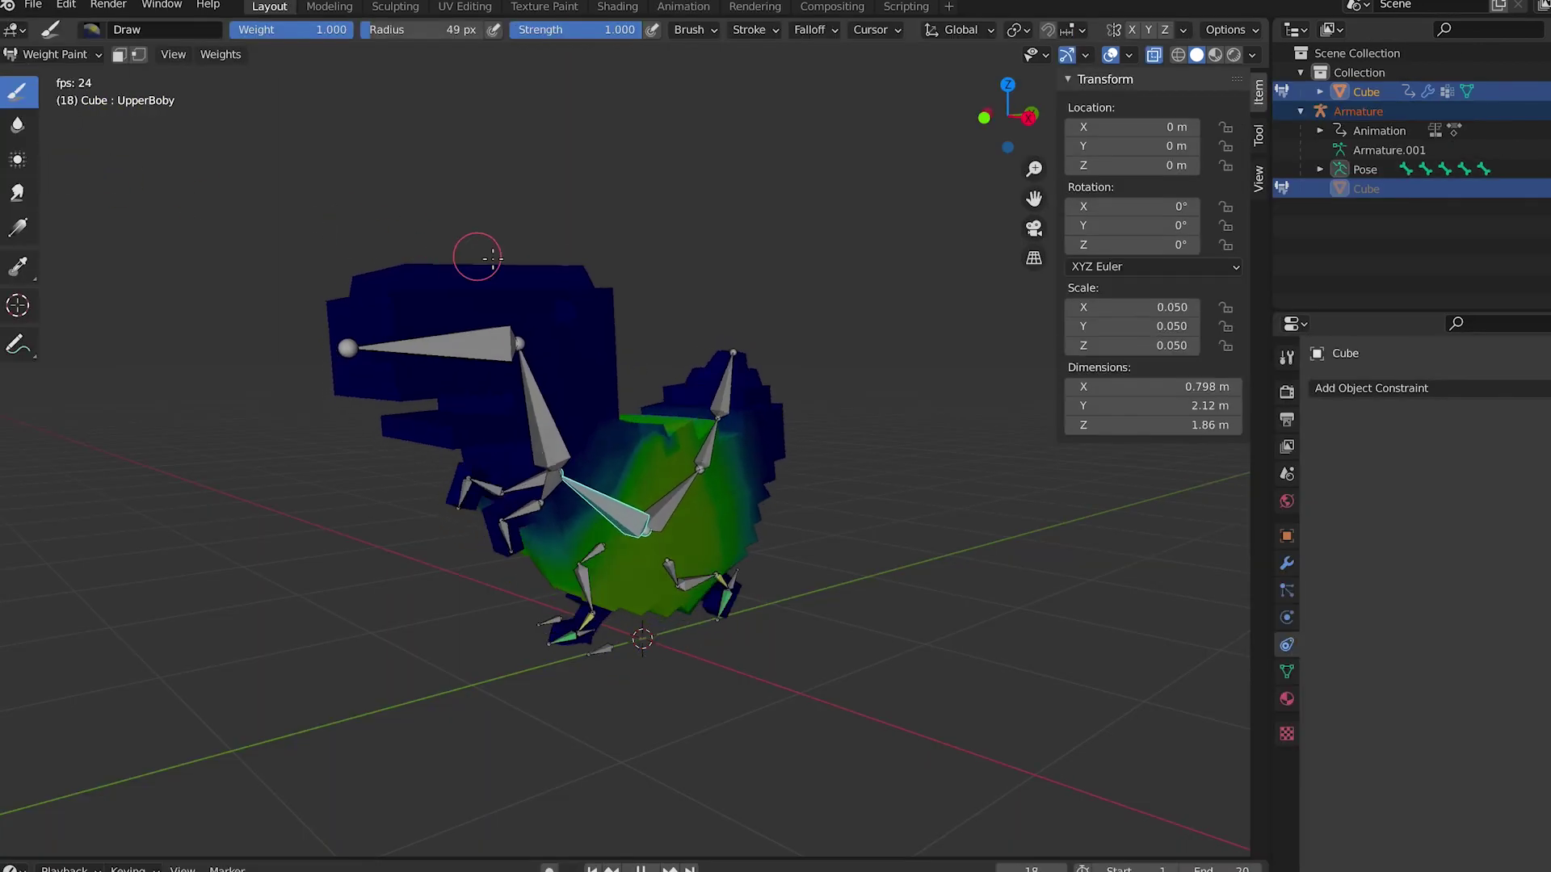
{"action": "scroll", "coordinate": [479, 259], "scroll_direction": "up", "scroll_amount": 5}
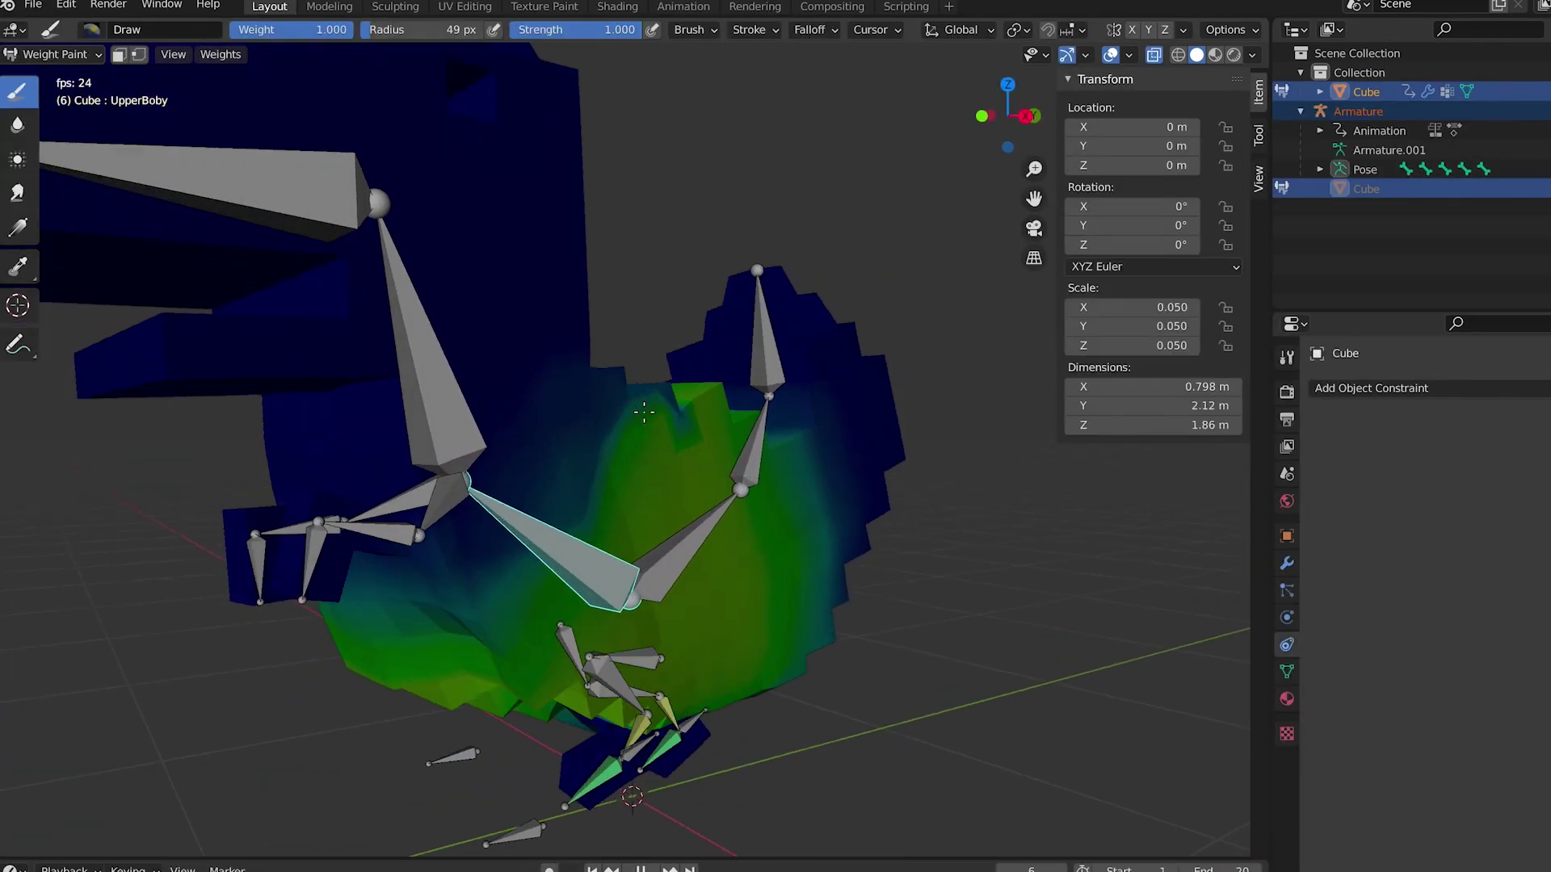
{"action": "middle_click_drag", "start_coordinate": [648, 361], "coordinate": [741, 370]}
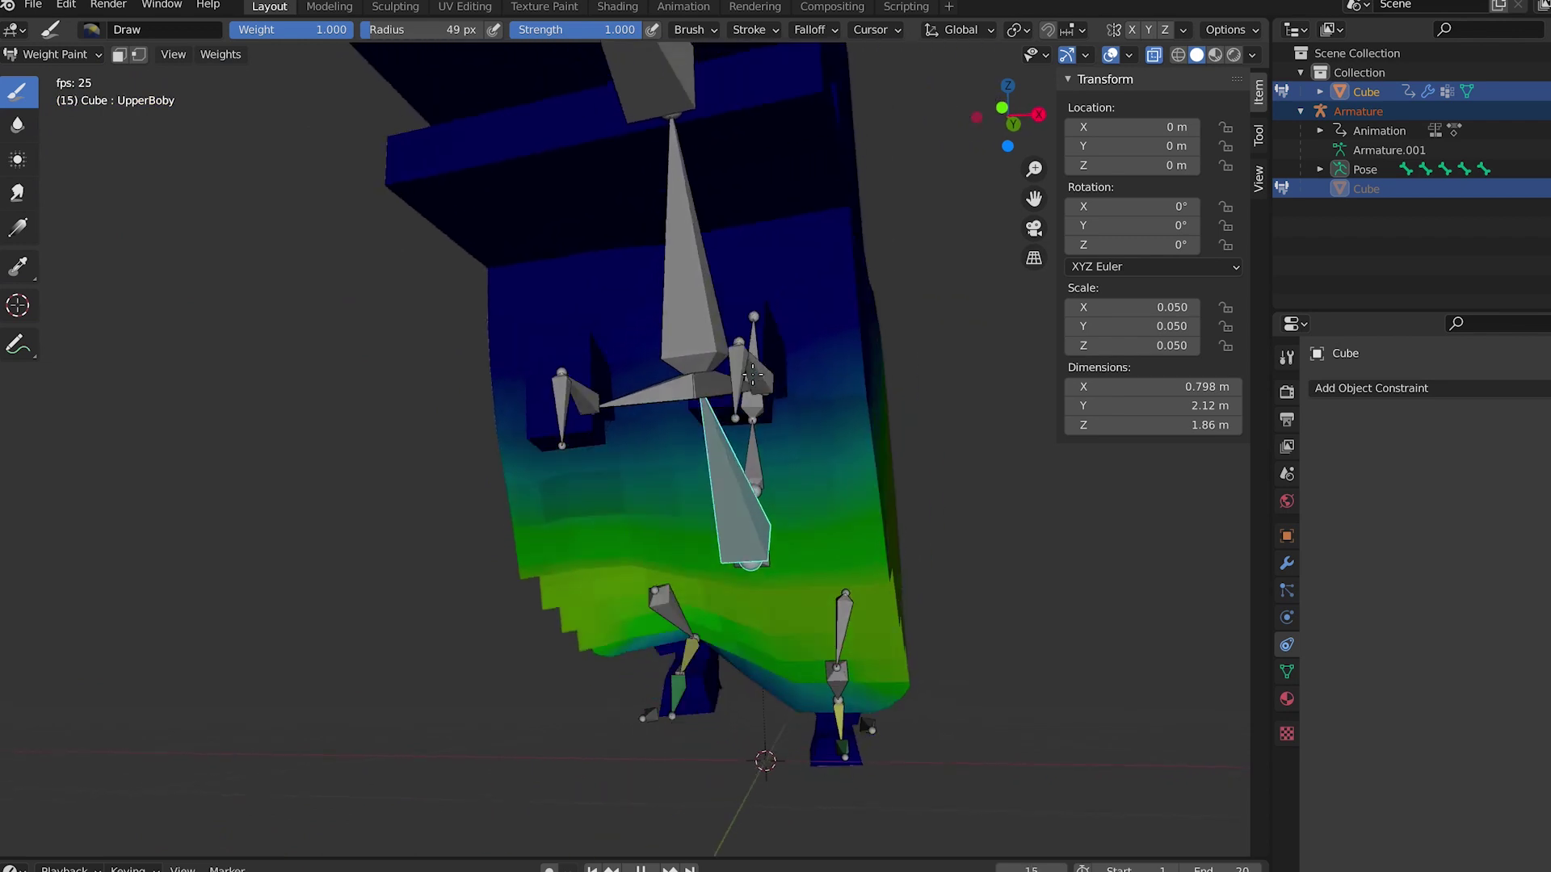
{"action": "middle_click_drag", "start_coordinate": [752, 374], "coordinate": [473, 400]}
{"action": "left_click", "coordinate": [464, 404], "text": "ctrl"}
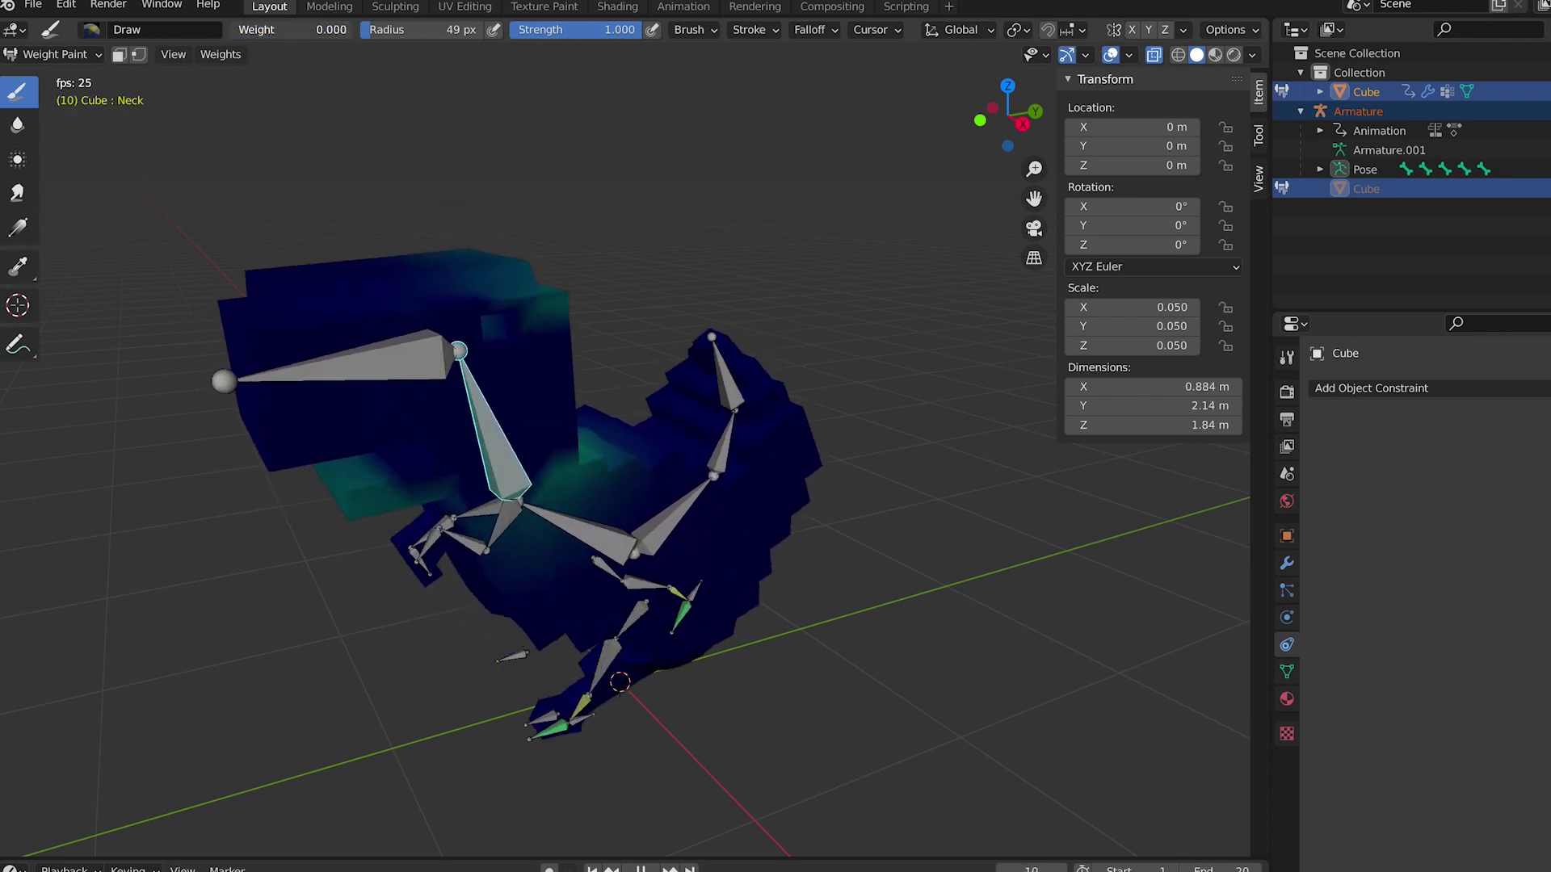
{"action": "middle_click_drag", "start_coordinate": [442, 275], "coordinate": [506, 322]}
Check the Shoulder.L bone weights, then start the FBX export of the dino.
{"action": "left_click", "coordinate": [513, 463], "text": "ctrl"}
{"action": "scroll", "coordinate": [662, 485], "scroll_direction": "up", "scroll_amount": 3}
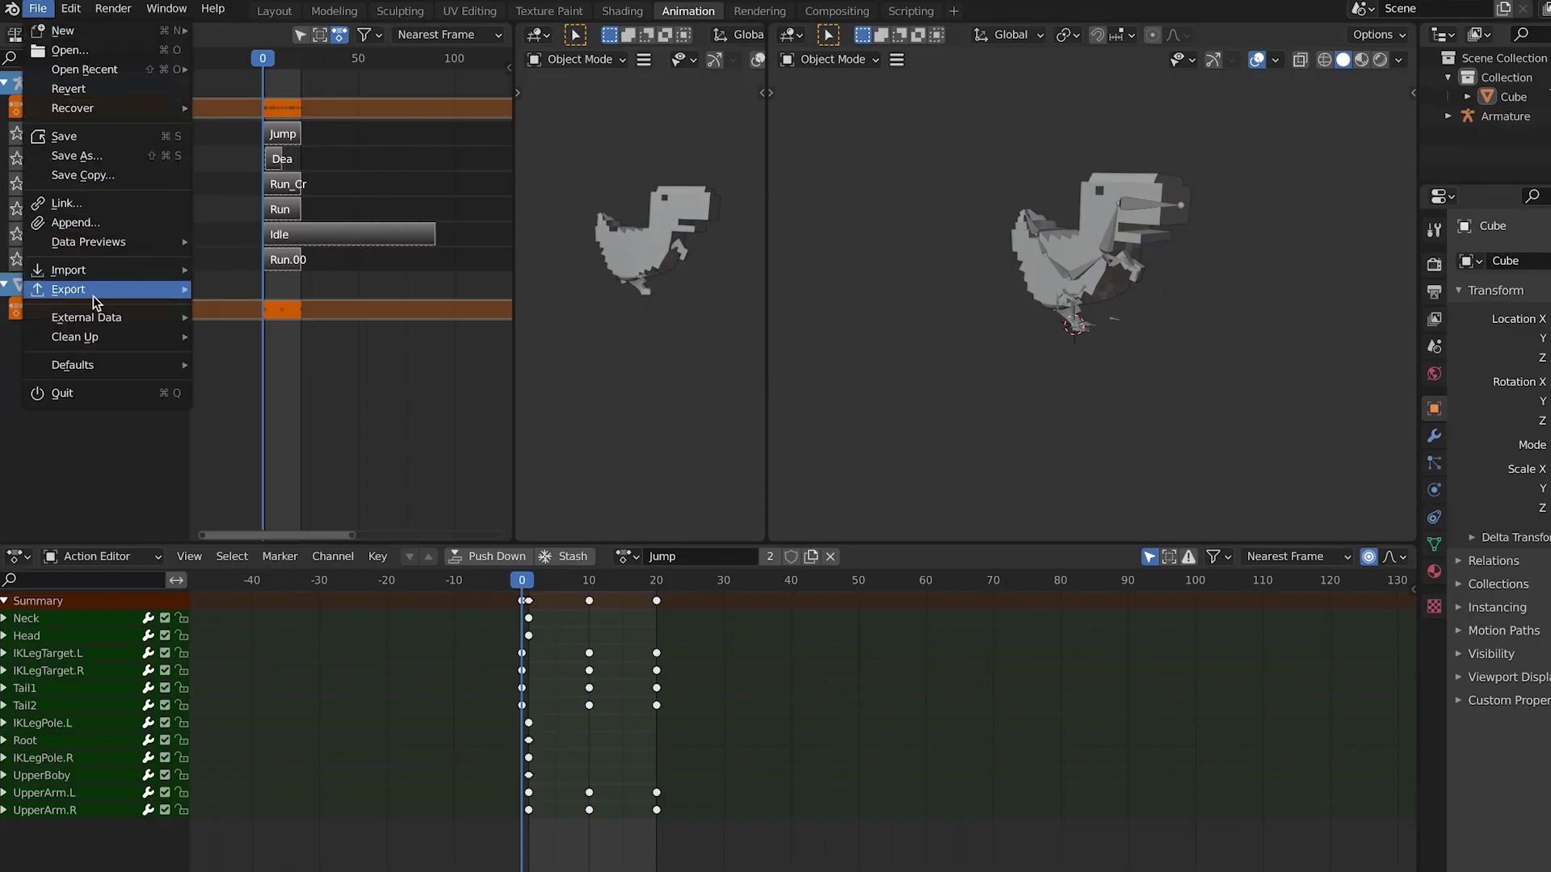
{"action": "mouse_move", "coordinate": [98, 293]}
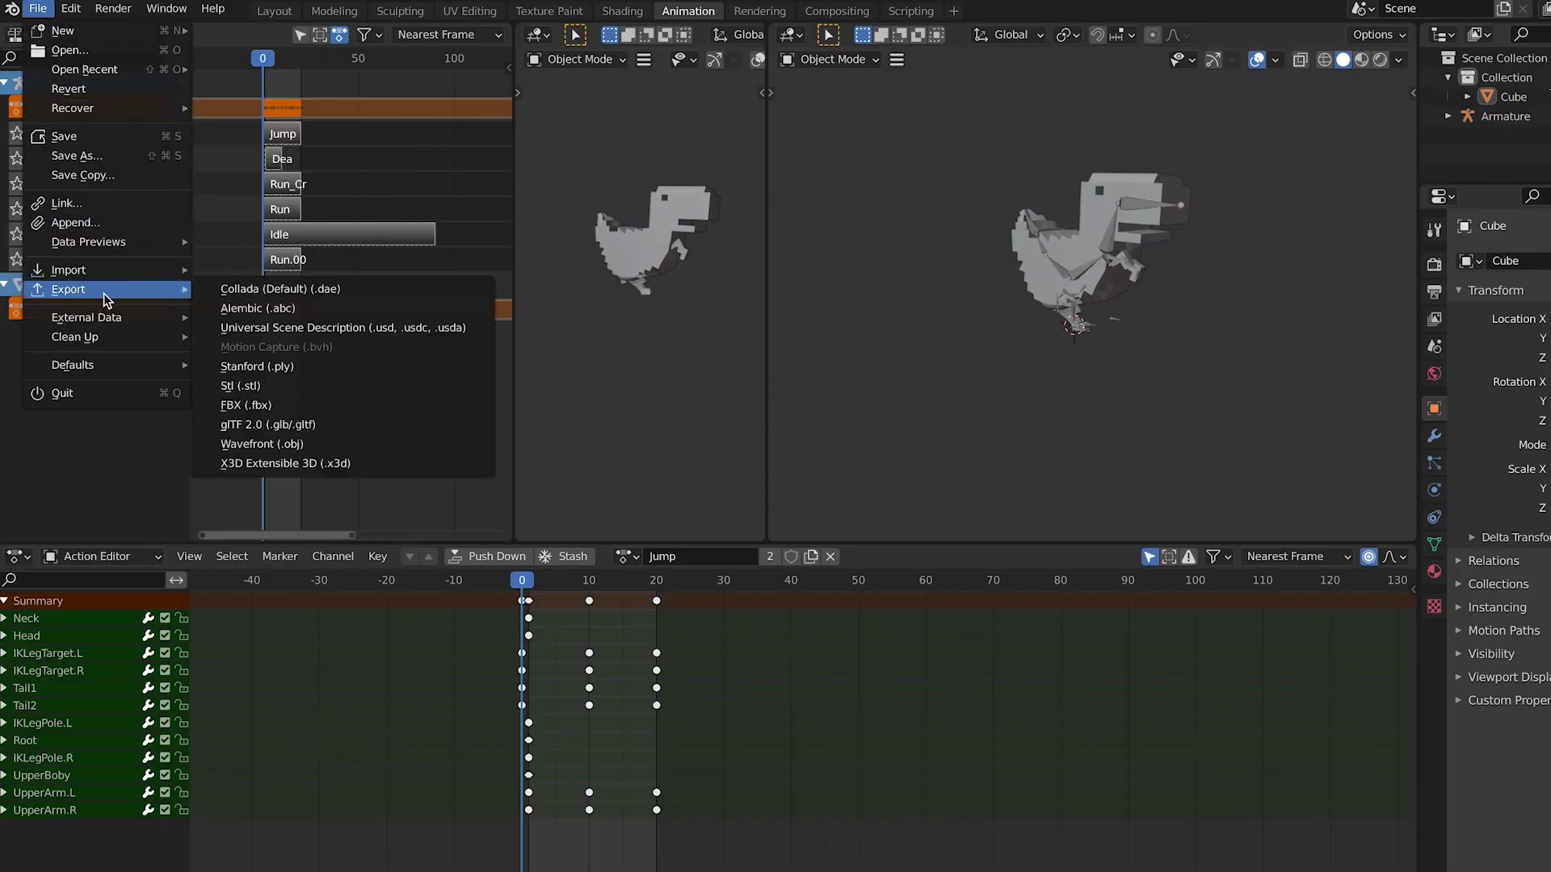
{"action": "left_click", "coordinate": [299, 407]}
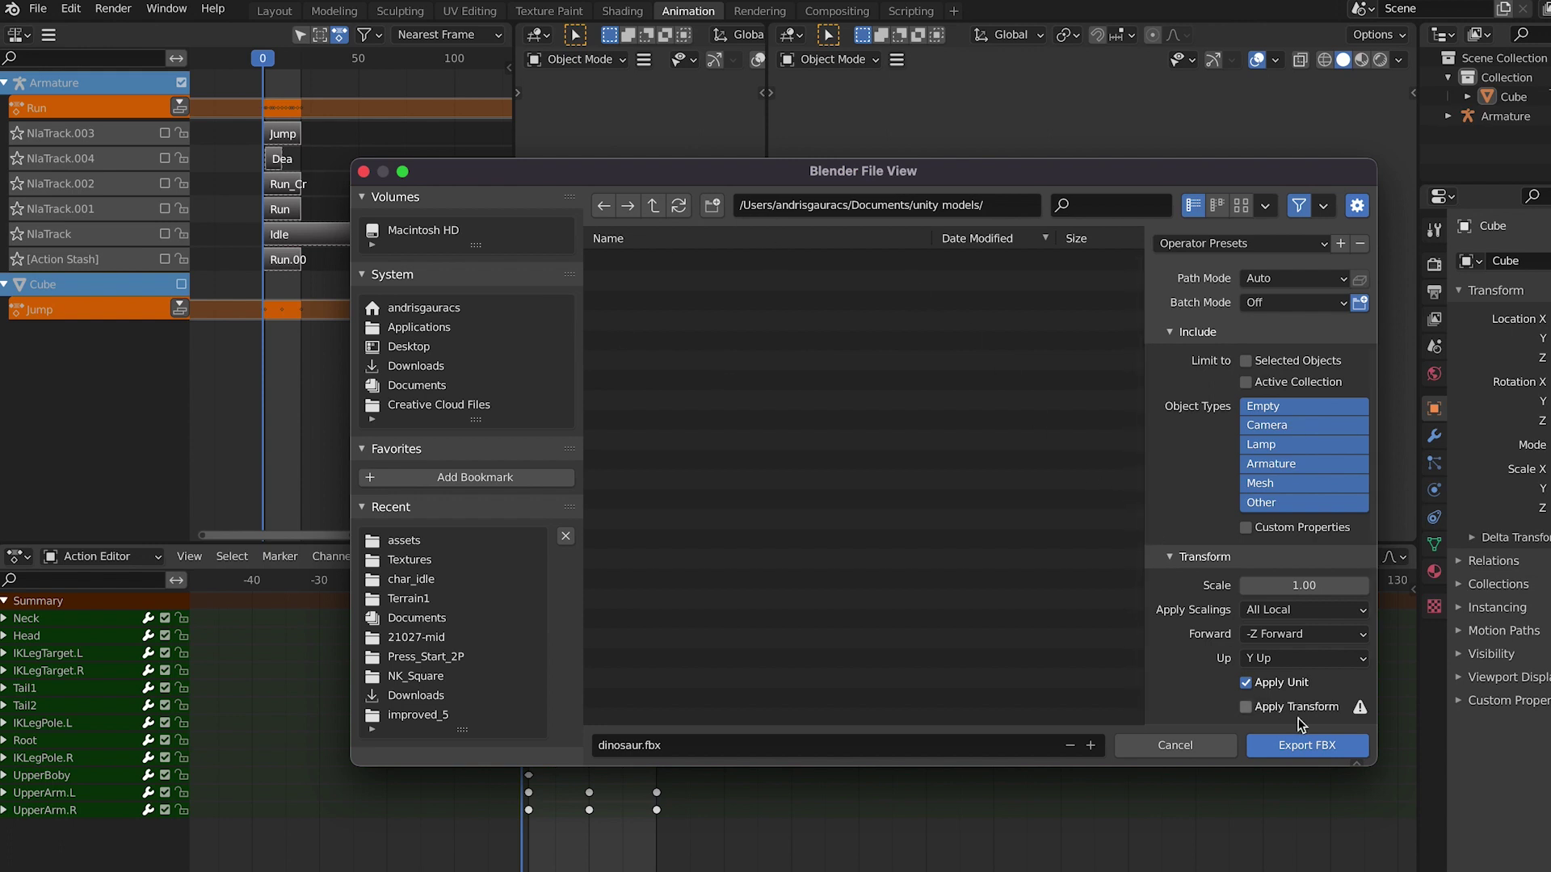
Export dinosaur.fbx and import it into Unity's Models folder, then orbit to view it.
{"action": "left_click", "coordinate": [1306, 745]}
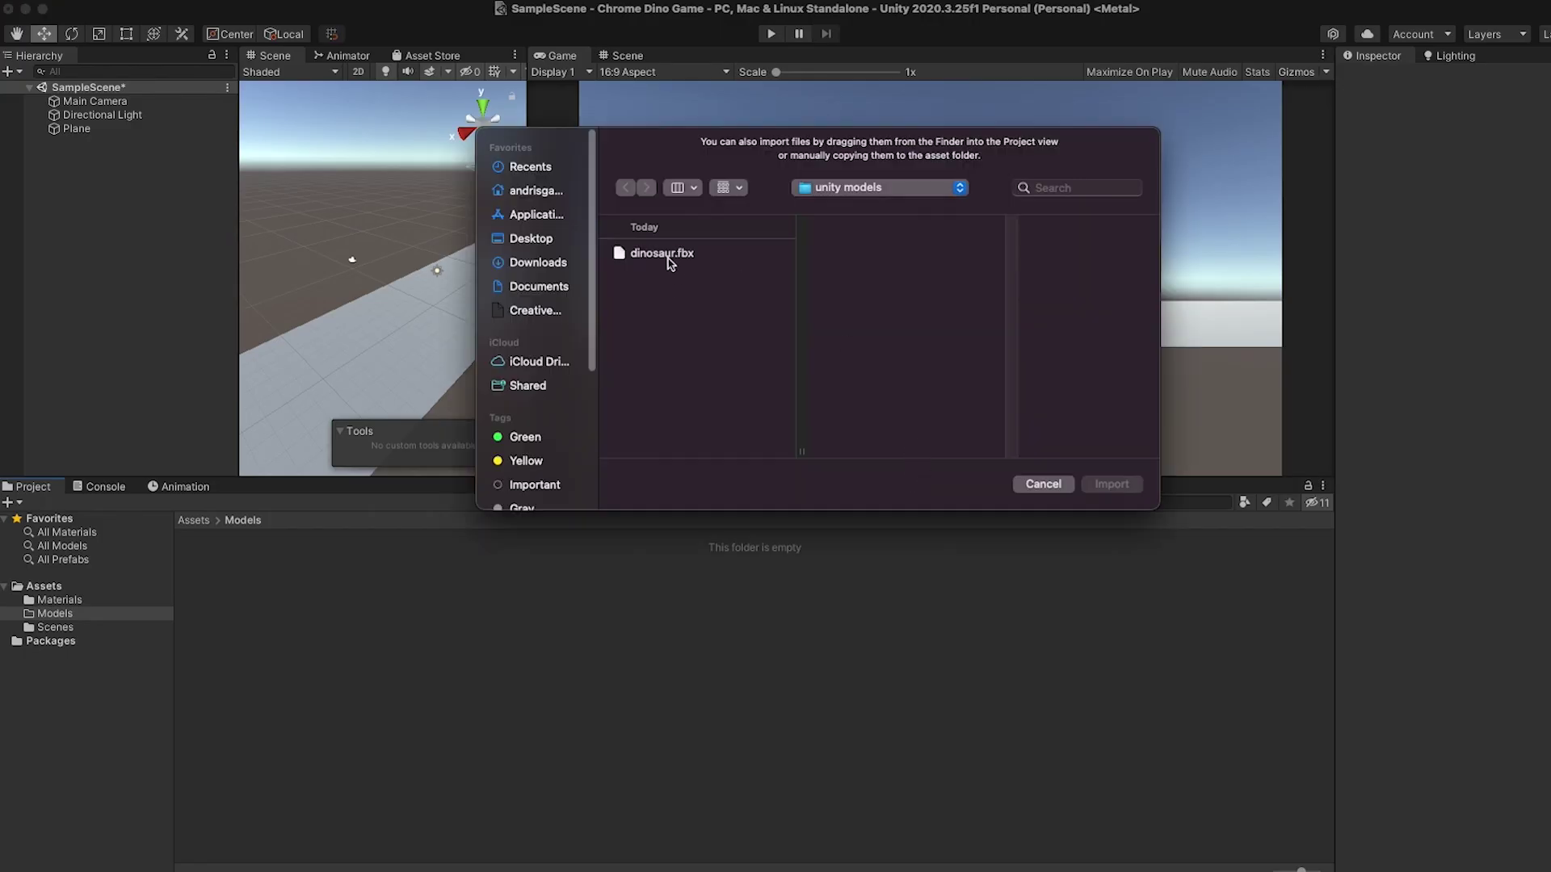
{"action": "left_click", "coordinate": [664, 253]}
{"action": "left_click", "coordinate": [1112, 484]}
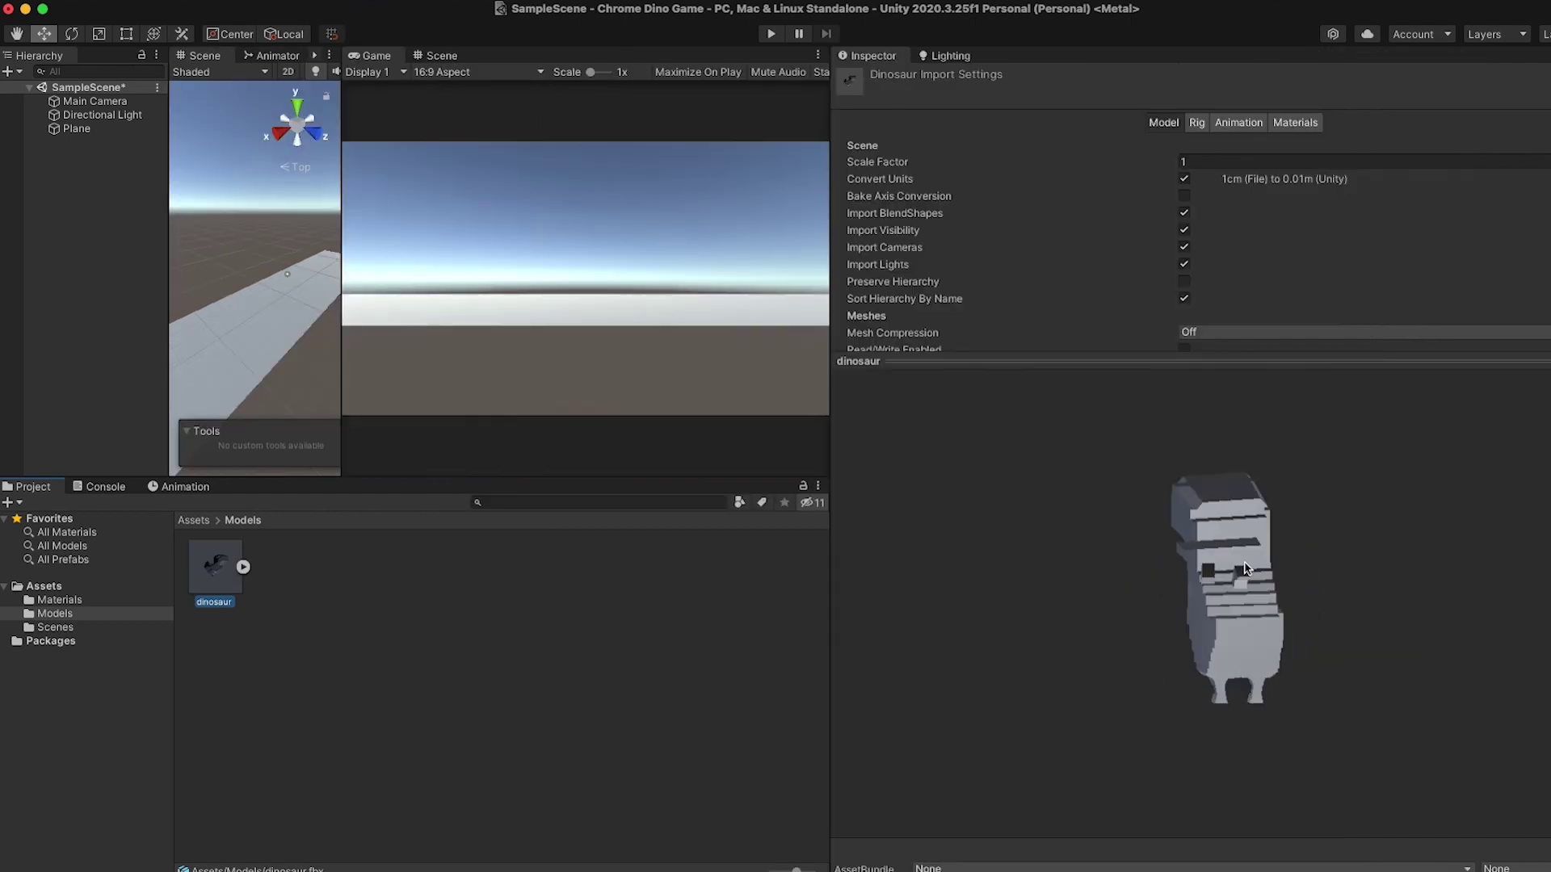
{"action": "left_click_drag", "start_coordinate": [1245, 568], "coordinate": [1345, 664]}
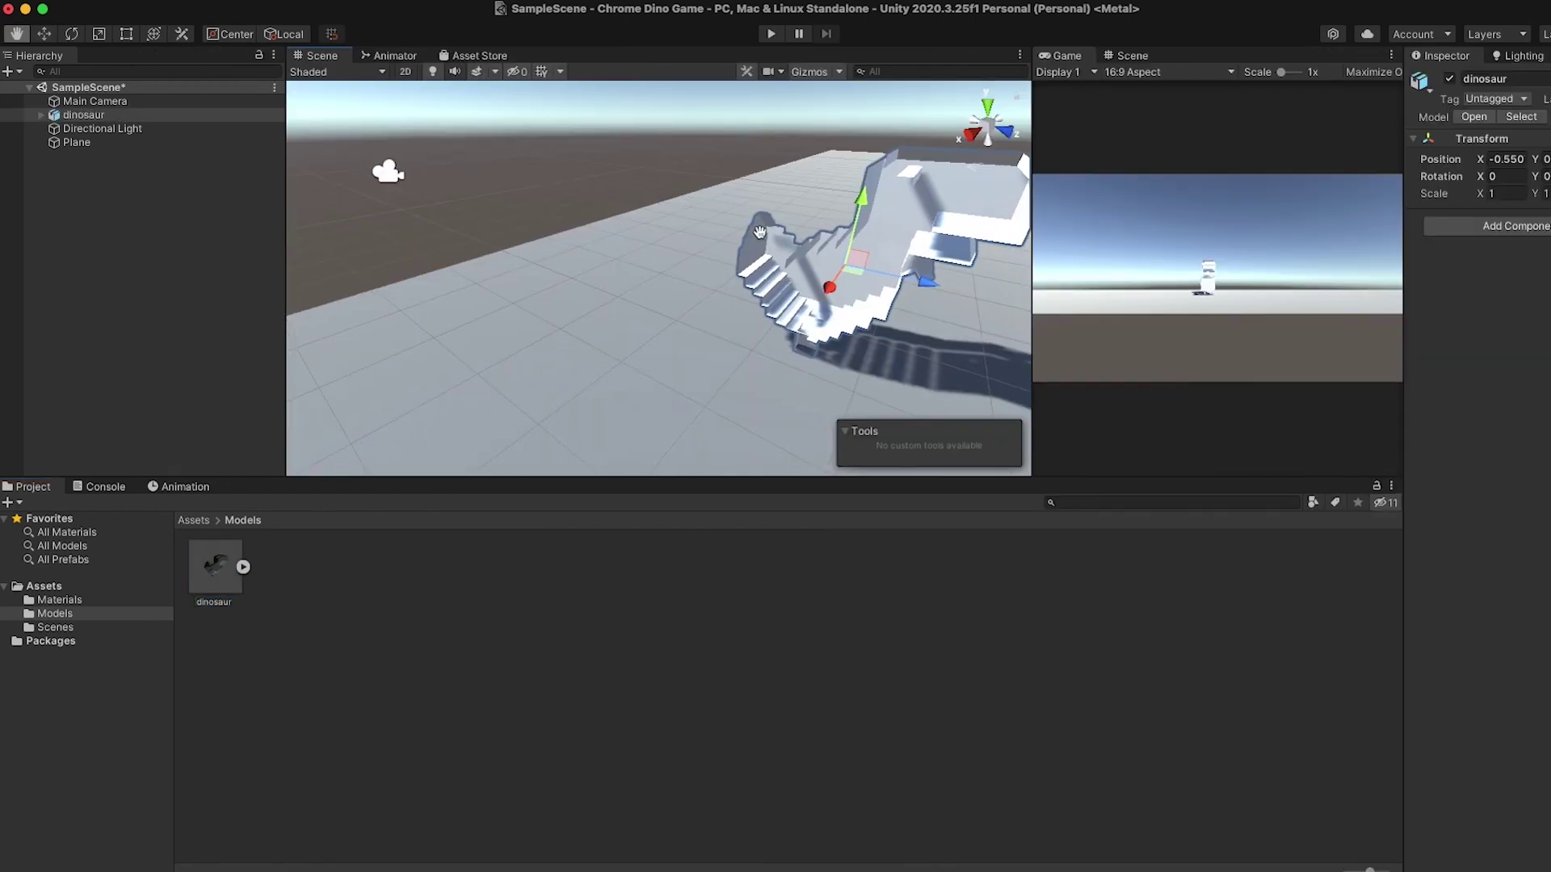
{"action": "left_click_drag", "start_coordinate": [759, 233], "coordinate": [802, 315], "text": "alt"}
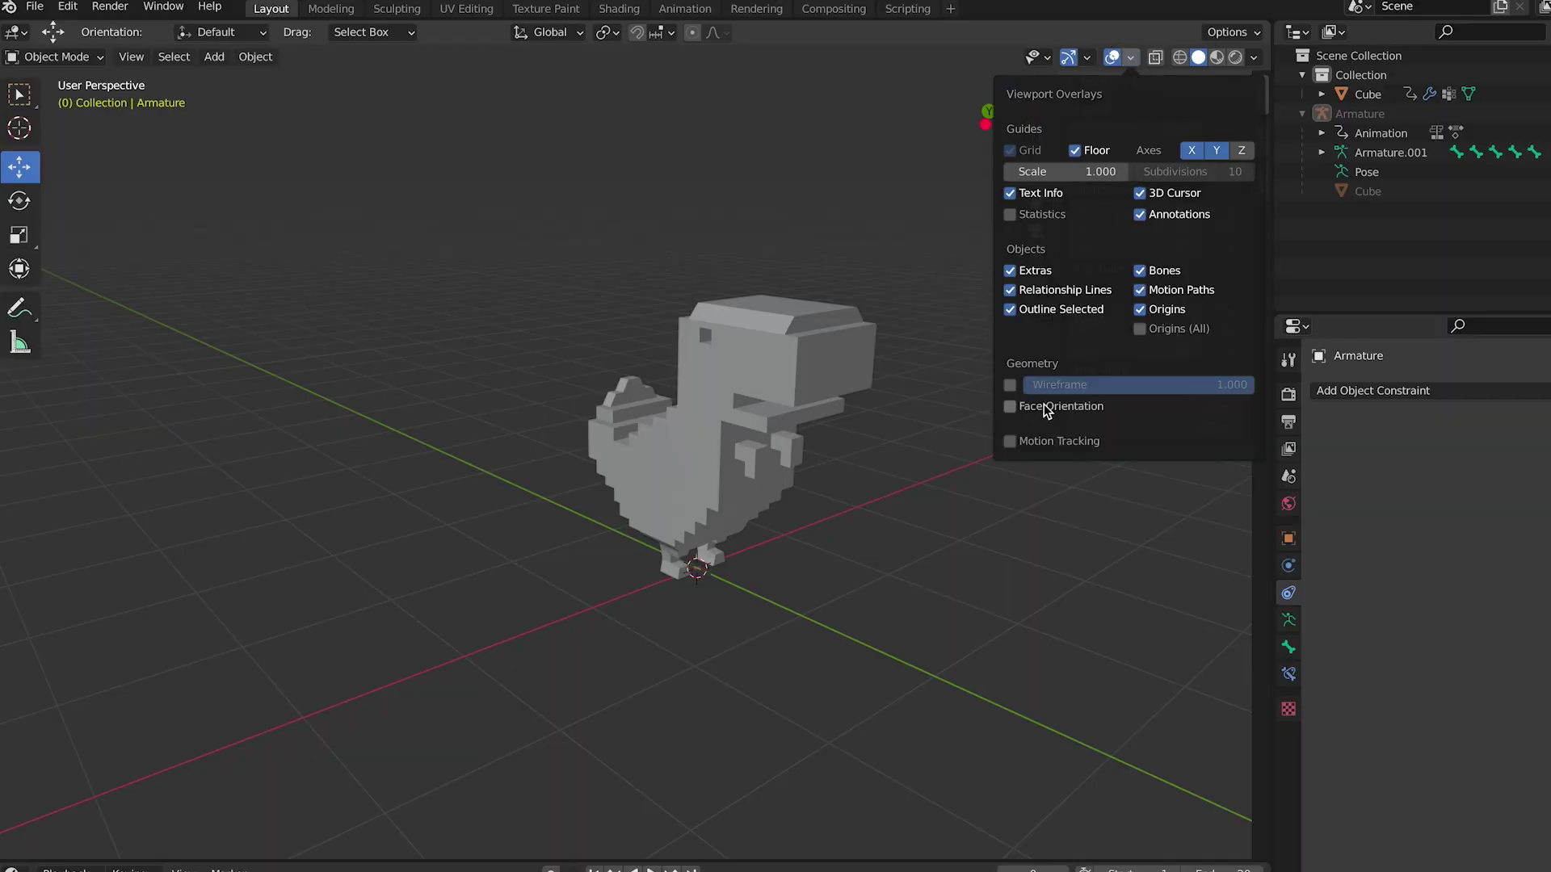
Turn on the Face Orientation overlay and put the dinosaur Cube mesh into Edit Mode.
{"action": "left_click", "coordinate": [1009, 407]}
{"action": "key", "text": "n"}
{"action": "mouse_move", "coordinate": [943, 424]}
{"action": "middle_mouse_down"}
{"action": "mouse_move", "coordinate": [905, 408]}
{"action": "mouse_move", "coordinate": [946, 419]}
{"action": "middle_mouse_up"}
{"action": "left_click", "coordinate": [726, 374]}
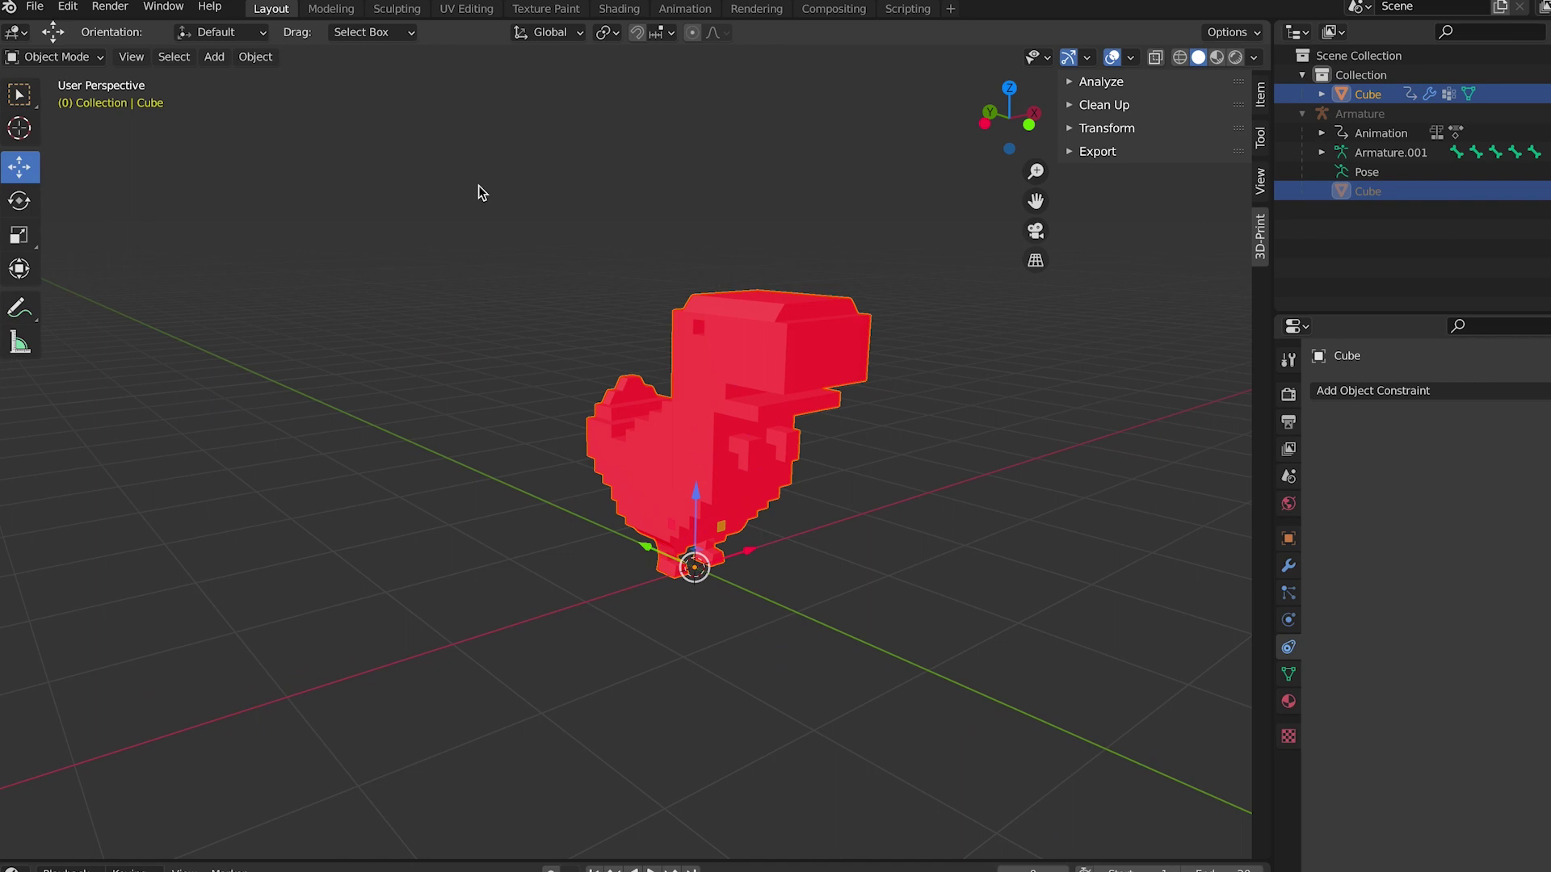
{"action": "left_click", "coordinate": [53, 58]}
{"action": "left_click", "coordinate": [75, 97]}
{"action": "middle_click_drag", "start_coordinate": [959, 381], "coordinate": [790, 376]}
{"action": "left_click", "coordinate": [800, 377]}
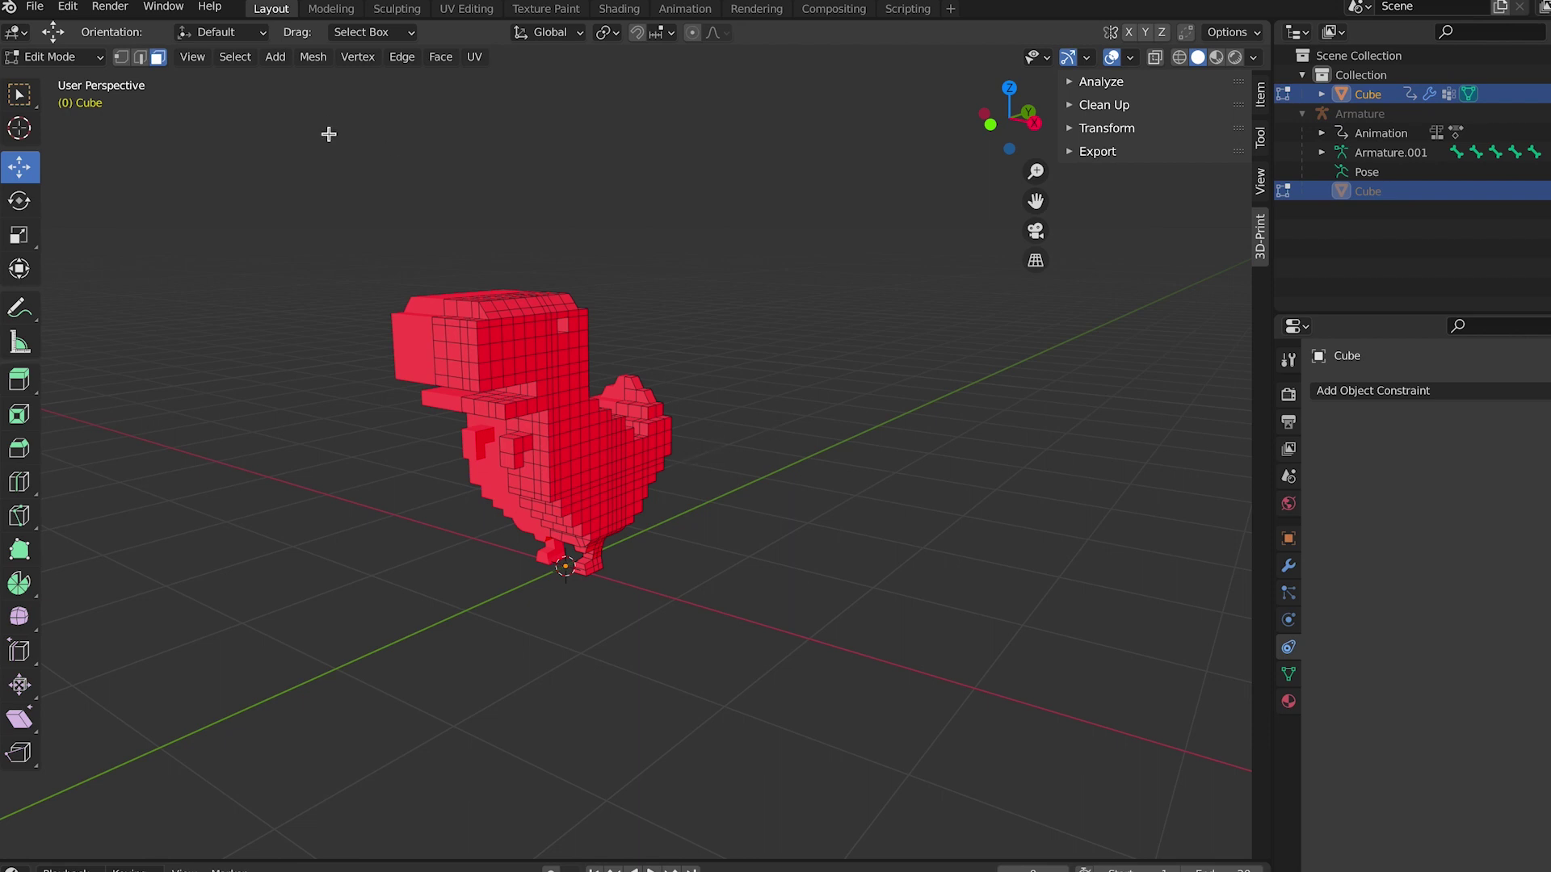
Select the whole mesh, flip its normals, and return to Object Mode.
{"action": "key", "text": "a"}
{"action": "middle_click_drag", "start_coordinate": [391, 177], "coordinate": [374, 182]}
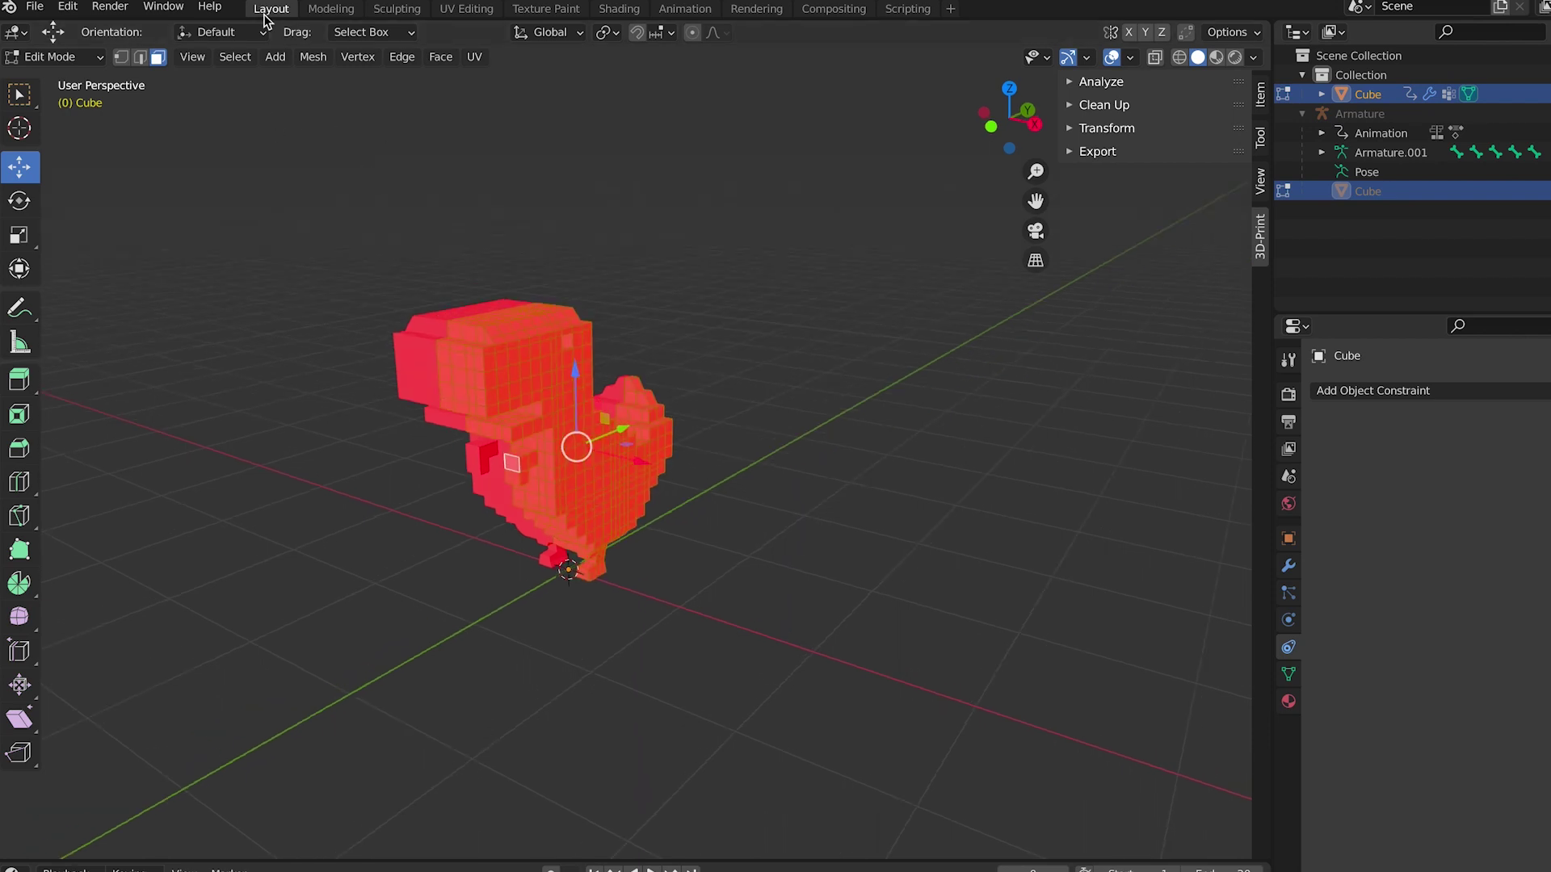
{"action": "left_click", "coordinate": [312, 57]}
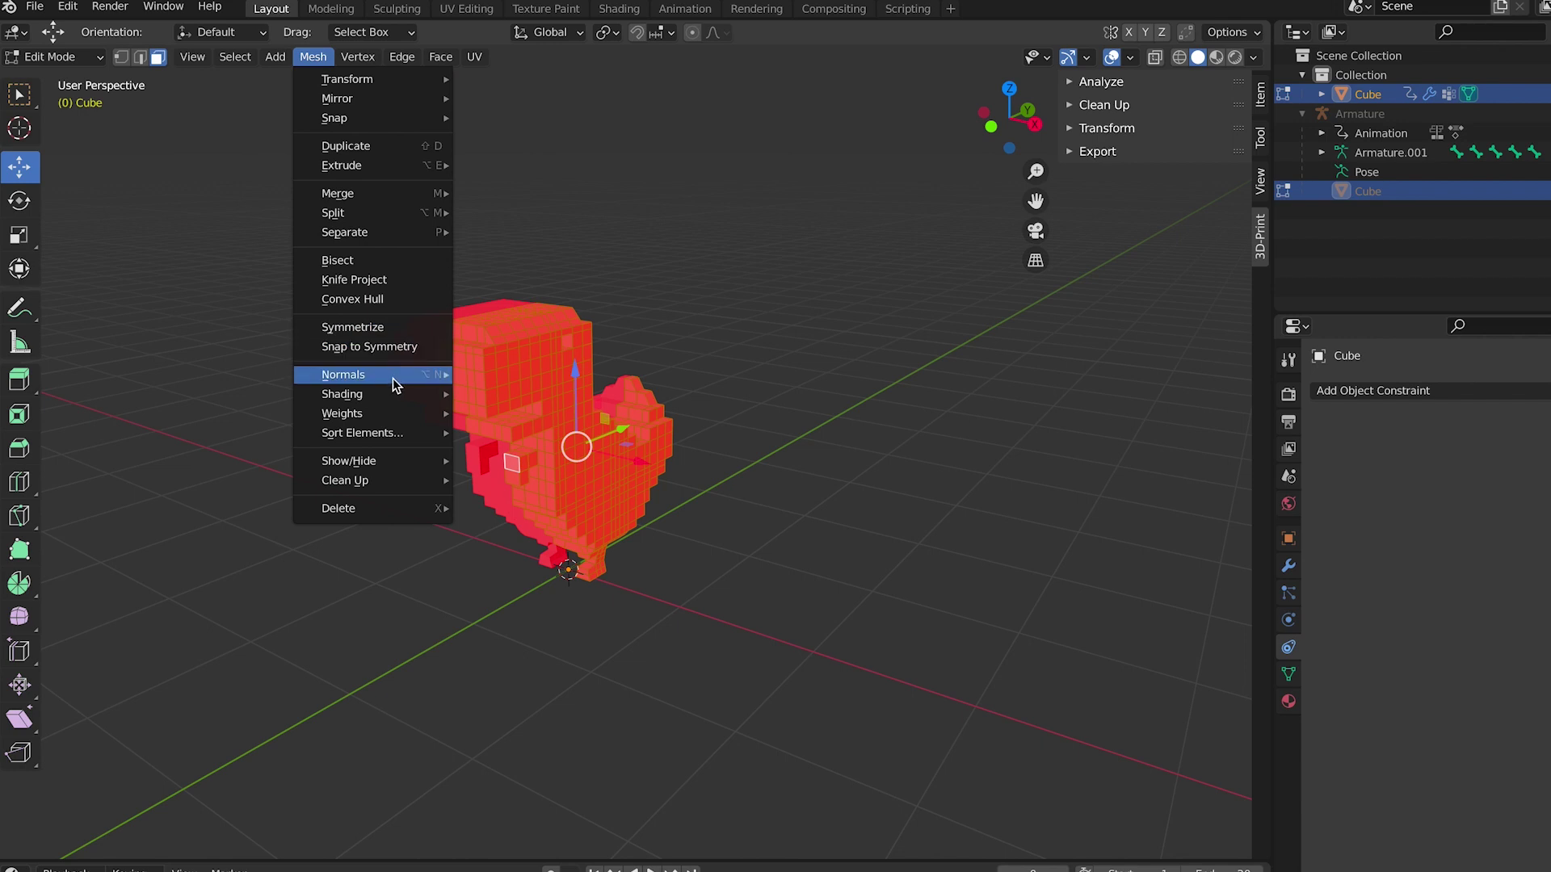
{"action": "mouse_move", "coordinate": [420, 377]}
{"action": "left_click", "coordinate": [507, 380]}
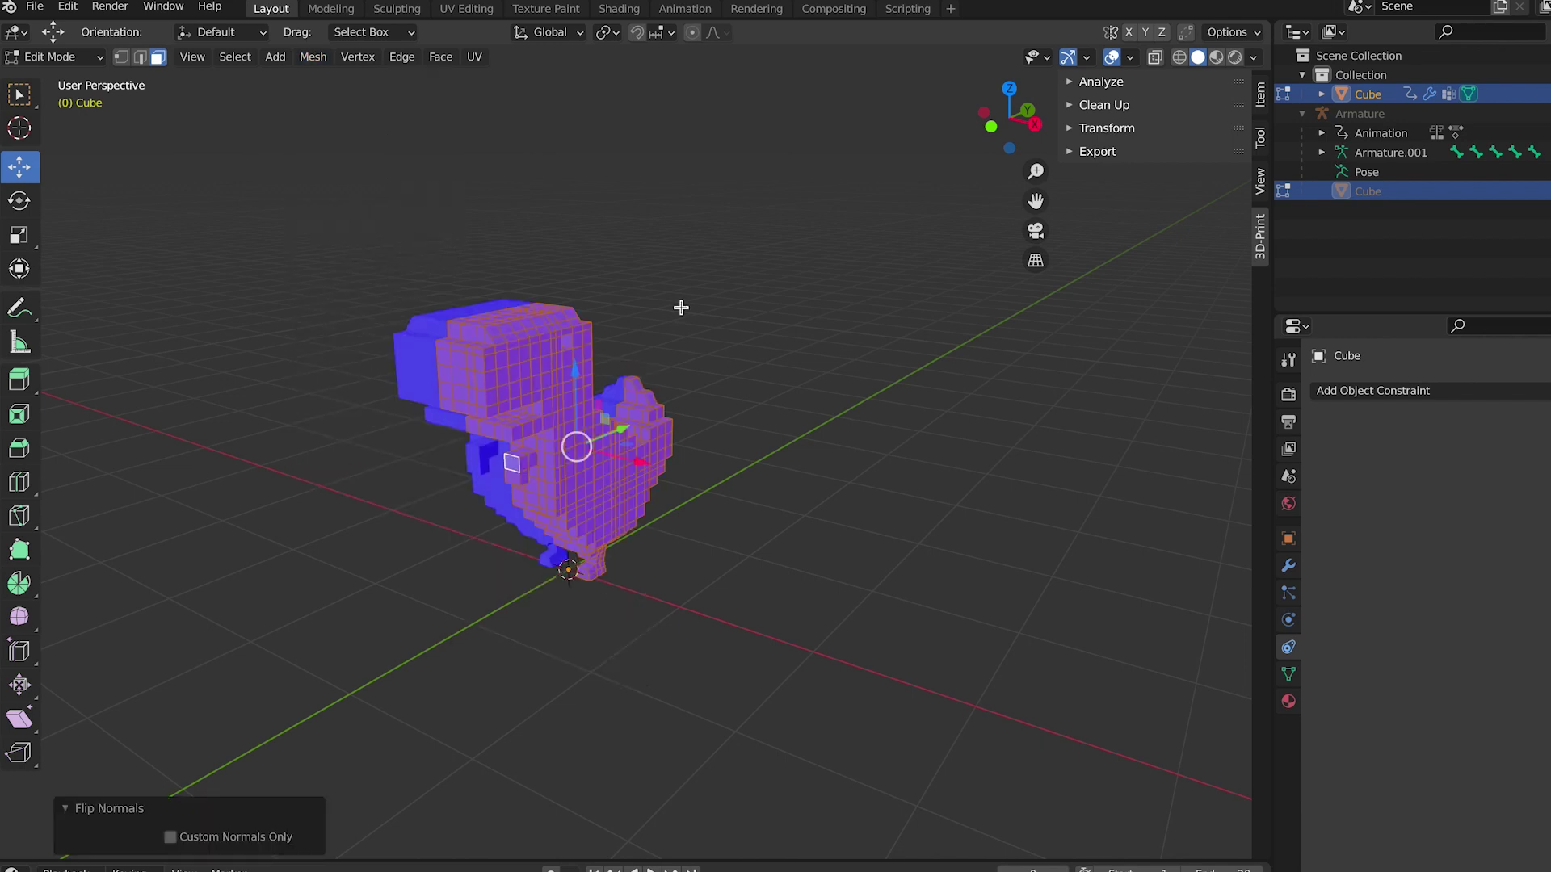
{"action": "left_click", "coordinate": [81, 58]}
{"action": "left_click", "coordinate": [48, 72]}
{"action": "middle_click_drag", "start_coordinate": [710, 318], "coordinate": [889, 301]}
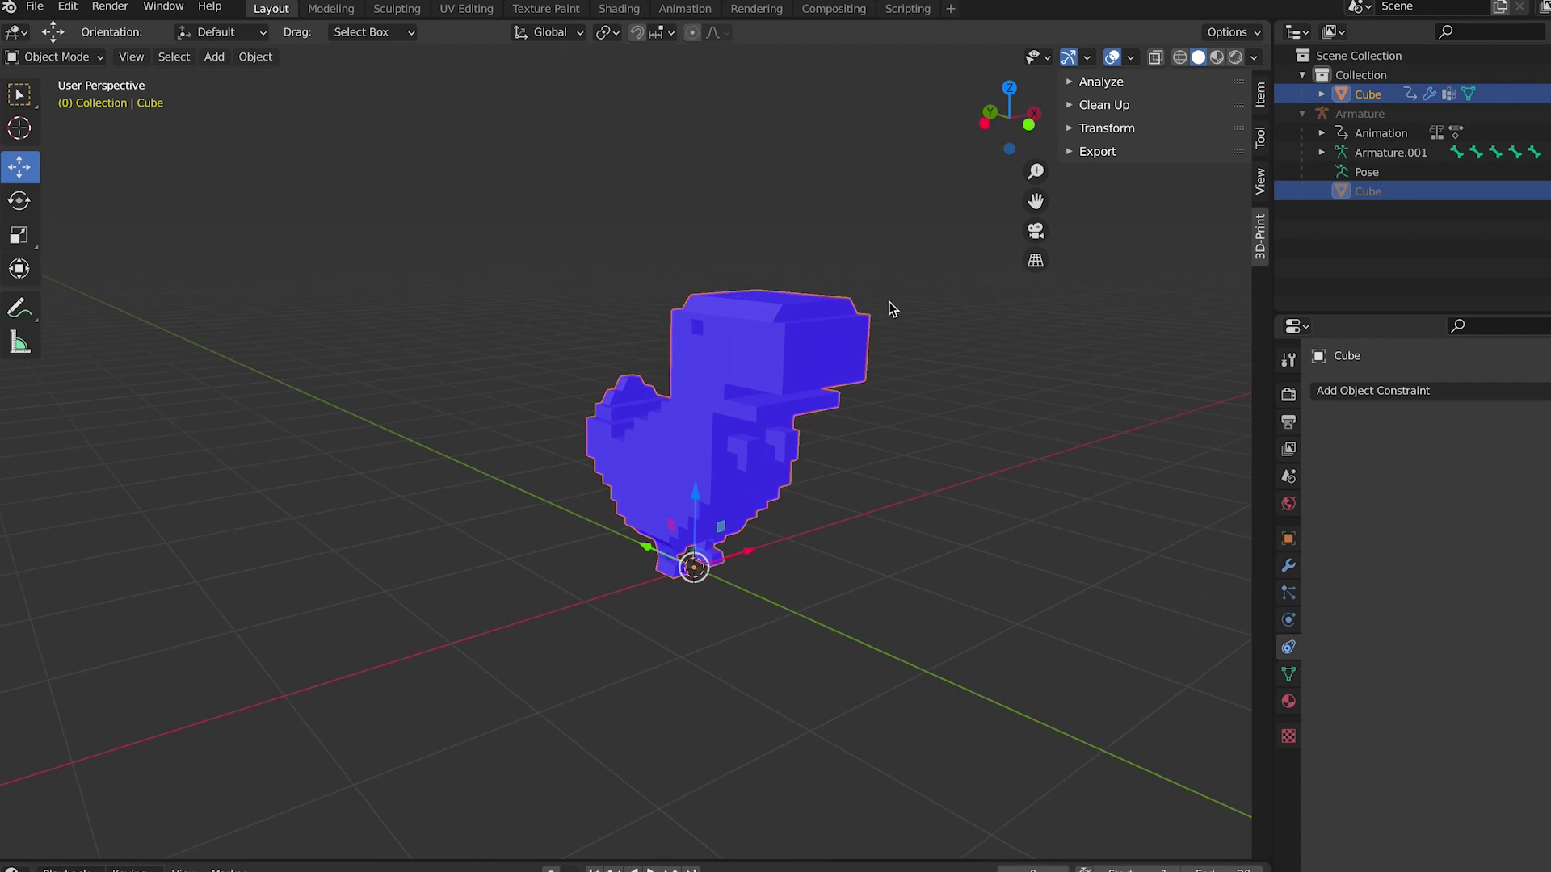
{"action": "left_click", "coordinate": [1083, 428]}
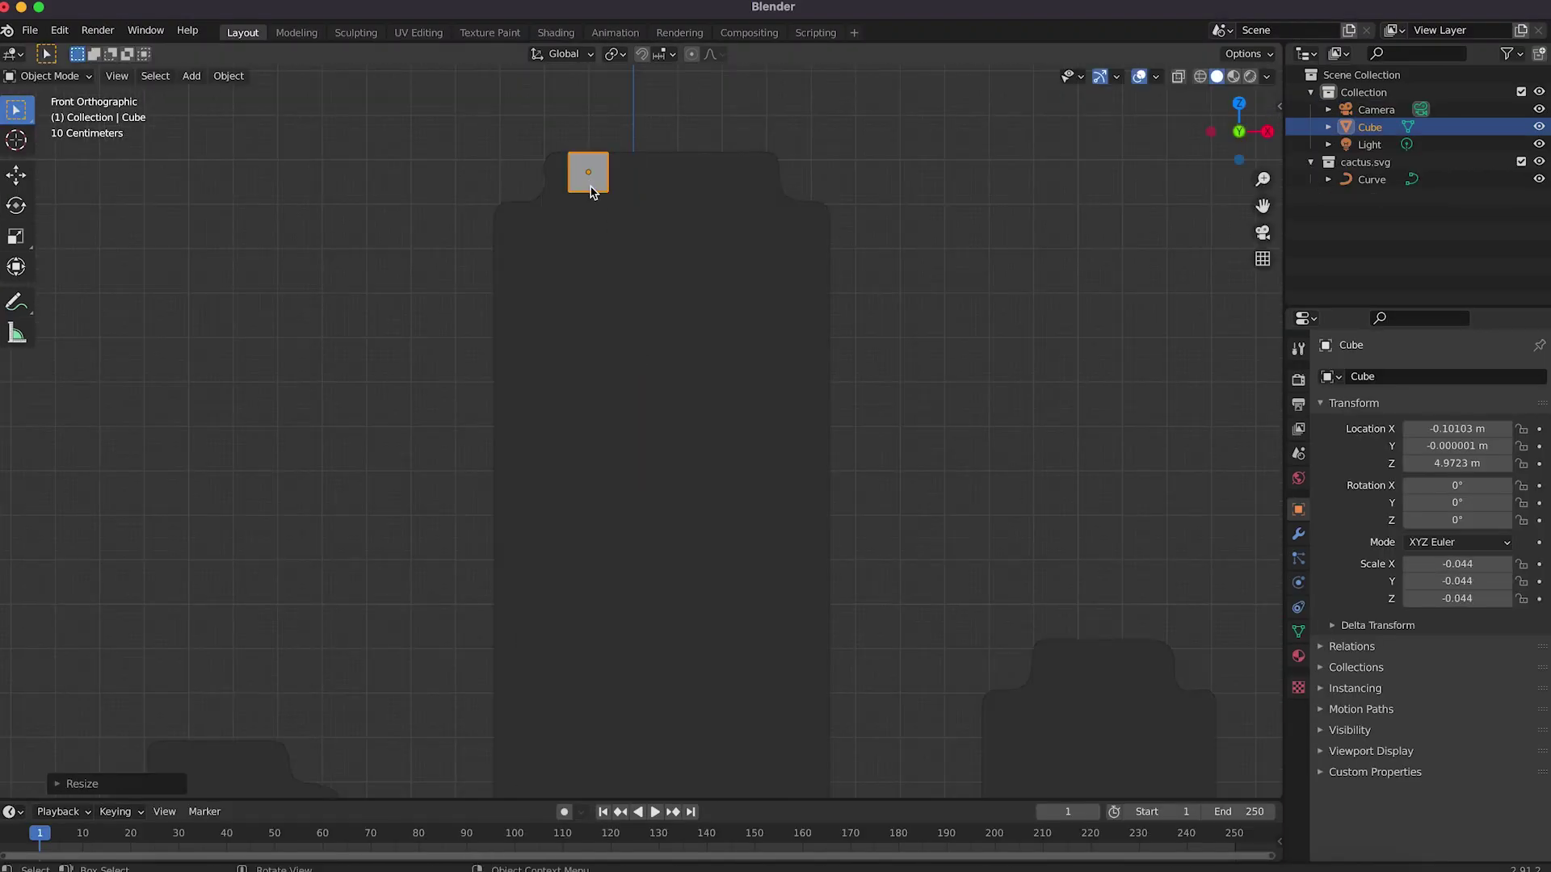
Extrude the selected block of faces outward three times.
{"action": "key", "text": "e"}
{"action": "left_click", "coordinate": [641, 139]}
{"action": "key", "text": "e"}
{"action": "left_click", "coordinate": [565, 180]}
{"action": "key", "text": "e"}
{"action": "left_click", "coordinate": [854, 681]}
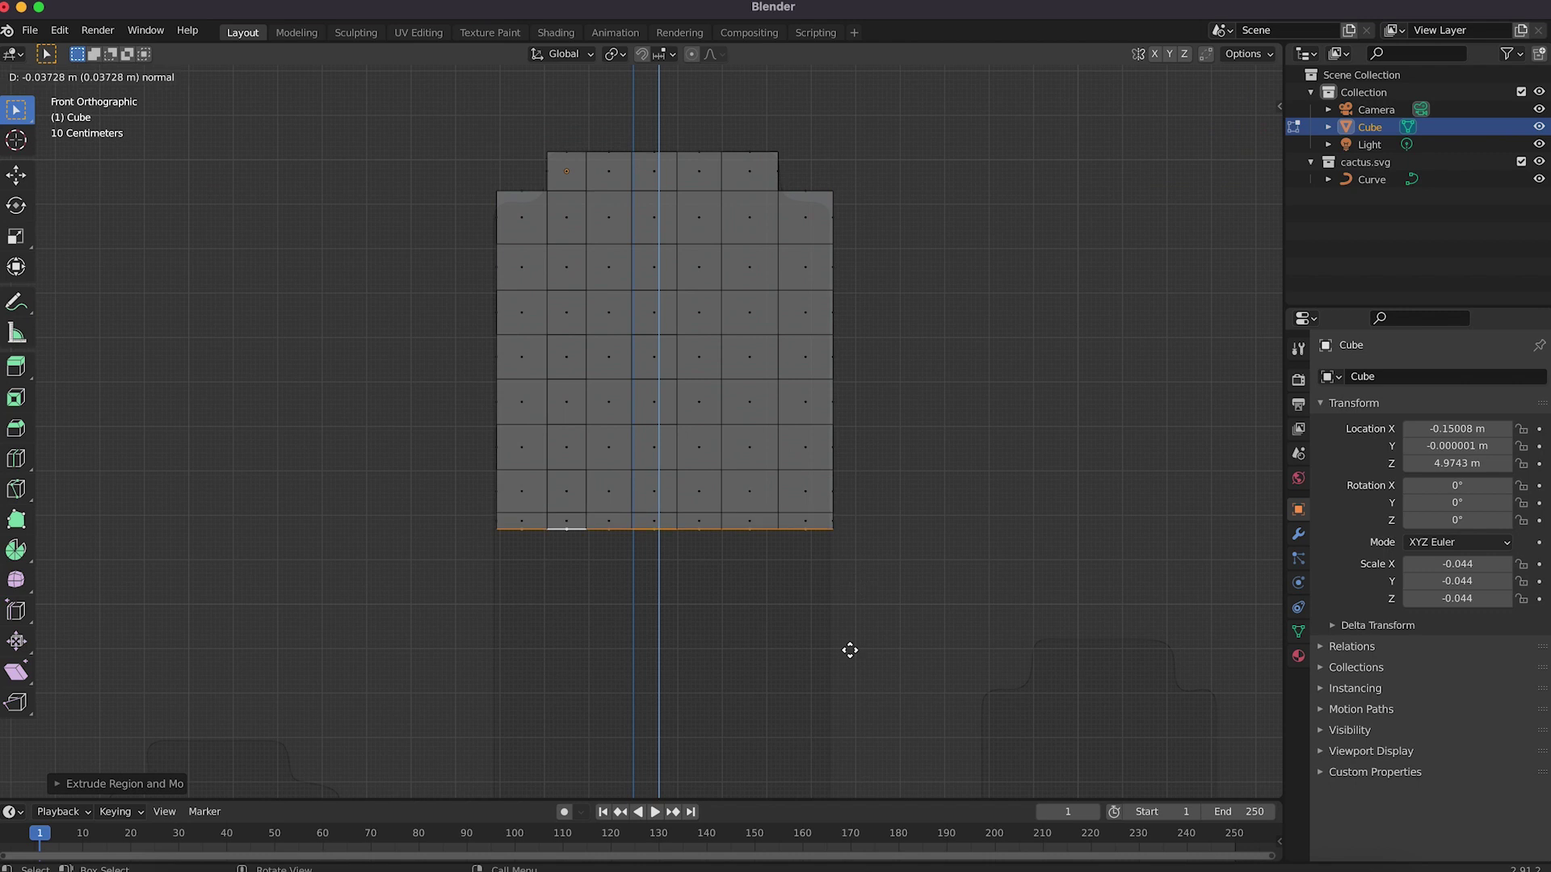
{"action": "scroll", "coordinate": [853, 680], "scroll_direction": "down", "scroll_amount": 3}
Extrude the block downward and raise the cactus's left arm upward.
{"action": "key", "text": "e"}
{"action": "left_click", "coordinate": [758, 738]}
{"action": "key", "text": "e"}
{"action": "left_click", "coordinate": [478, 668]}
{"action": "key", "text": "e"}
{"action": "left_click", "coordinate": [416, 329]}
{"action": "scroll", "coordinate": [721, 637], "scroll_direction": "down", "scroll_amount": 2}
Extrude the bottom-right section outward, then the right arm and trunk upward.
{"action": "key", "text": "e"}
{"action": "left_click", "coordinate": [940, 651]}
{"action": "key", "text": "e"}
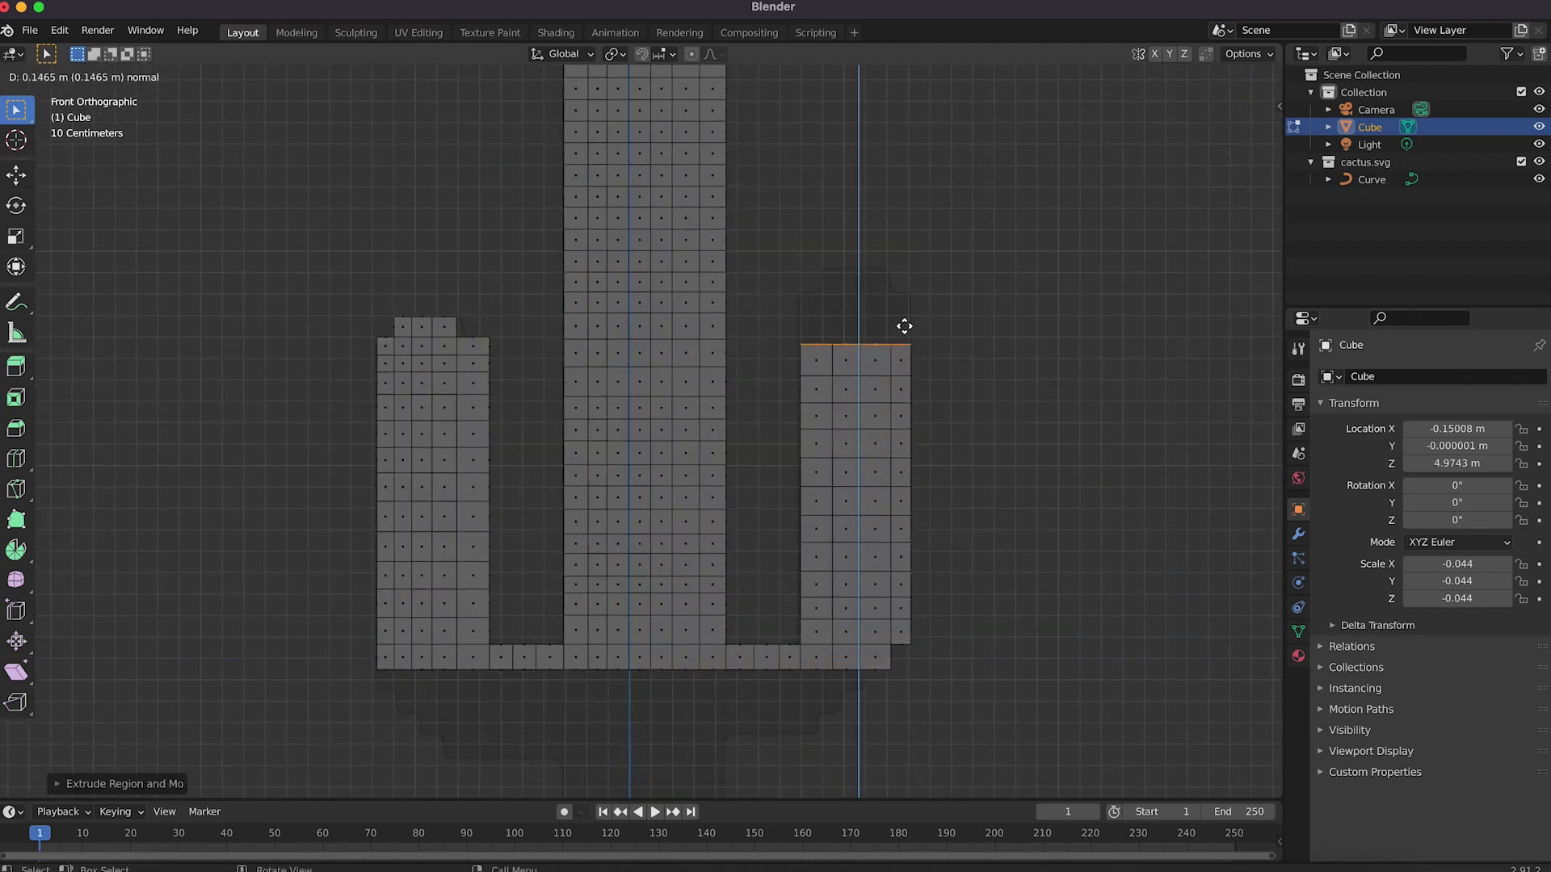
{"action": "left_click", "coordinate": [904, 302]}
{"action": "key", "text": "e"}
{"action": "left_click", "coordinate": [821, 485]}
{"action": "scroll", "coordinate": [758, 612], "scroll_direction": "down", "scroll_amount": 2}
{"action": "key", "text": "e"}
{"action": "left_click", "coordinate": [721, 90]}
Select the whole cactus, view it in perspective, and shift the Cactus4 group right.
{"action": "key", "text": "a"}
{"action": "middle_click_drag", "start_coordinate": [900, 526], "coordinate": [748, 332]}
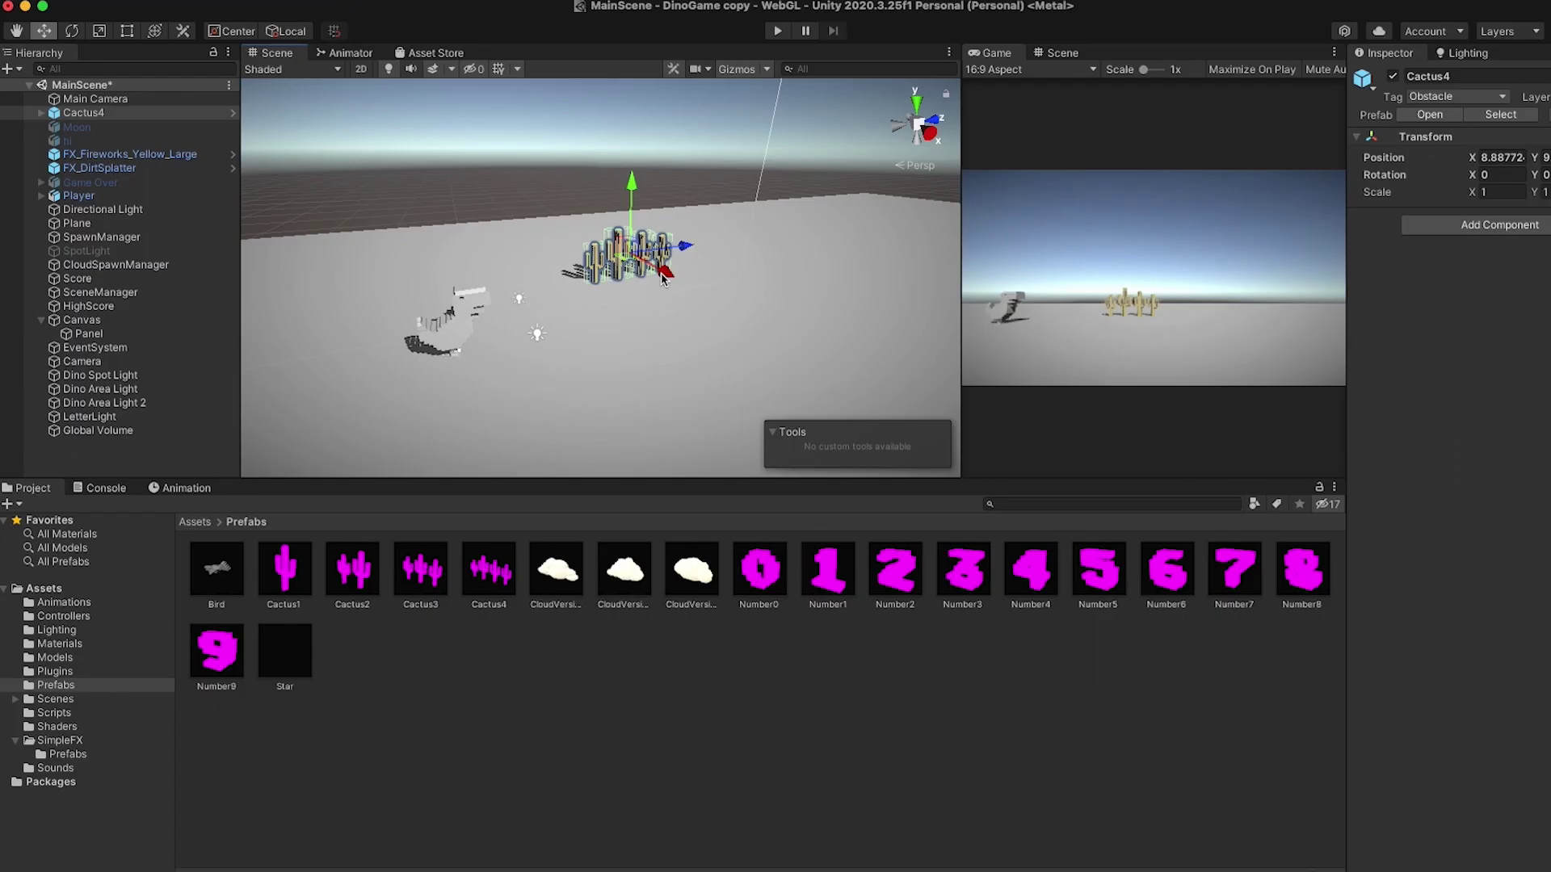
{"action": "mouse_move", "coordinate": [693, 293]}
{"action": "left_mouse_down"}
{"action": "mouse_move", "coordinate": [716, 314]}
{"action": "mouse_move", "coordinate": [687, 283]}
{"action": "left_mouse_up"}
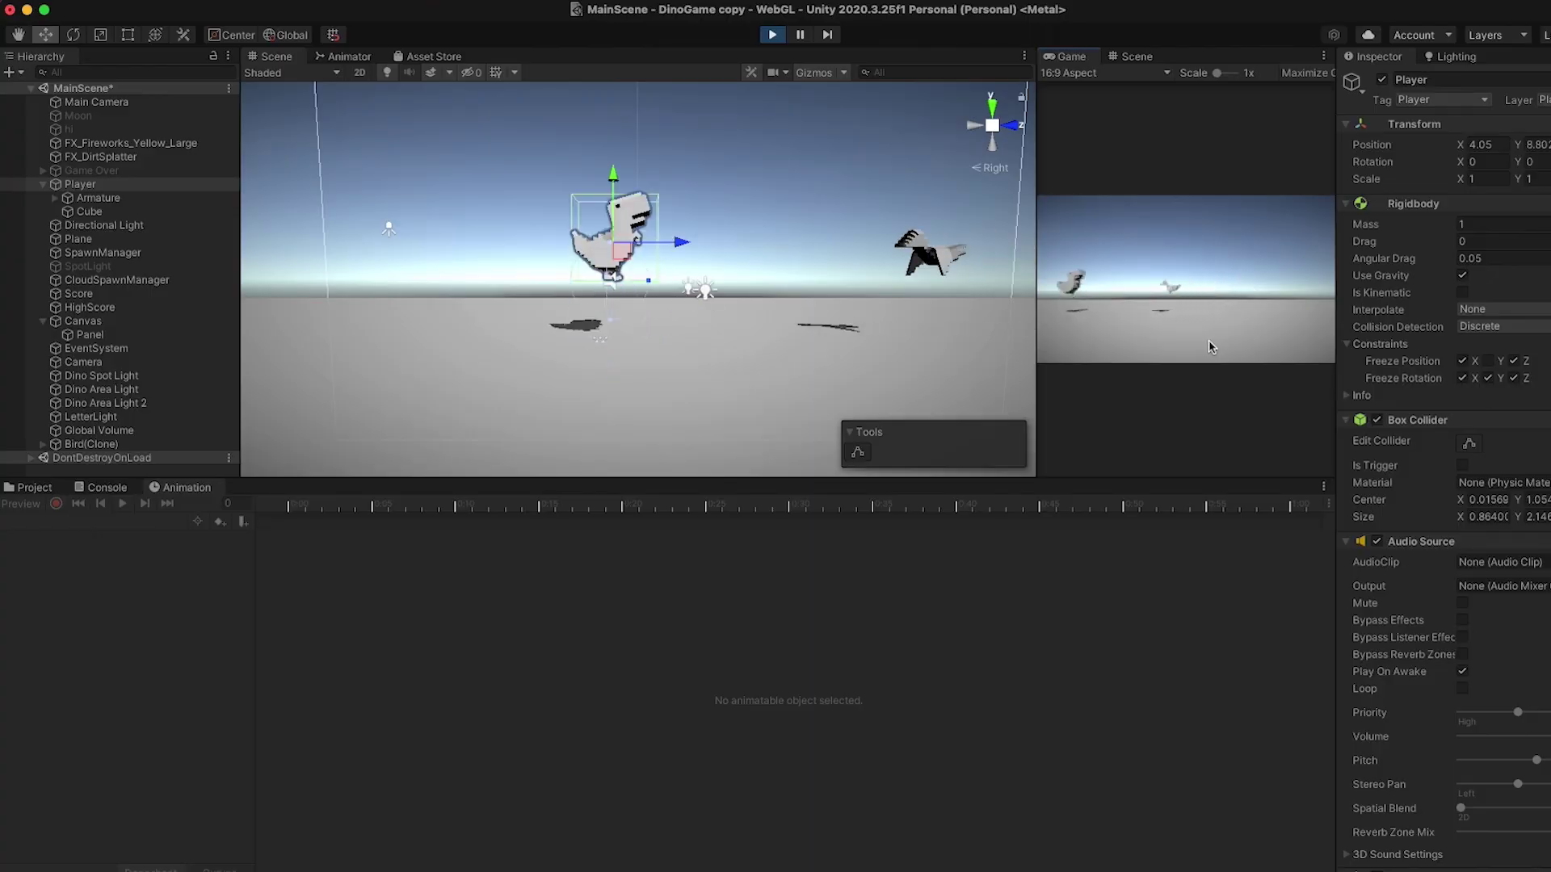
Jump cacti until Game Over, scrub the dino animation, restart, then stop play mode.
{"action": "key", "text": "space"}
{"action": "key", "text": "space"}
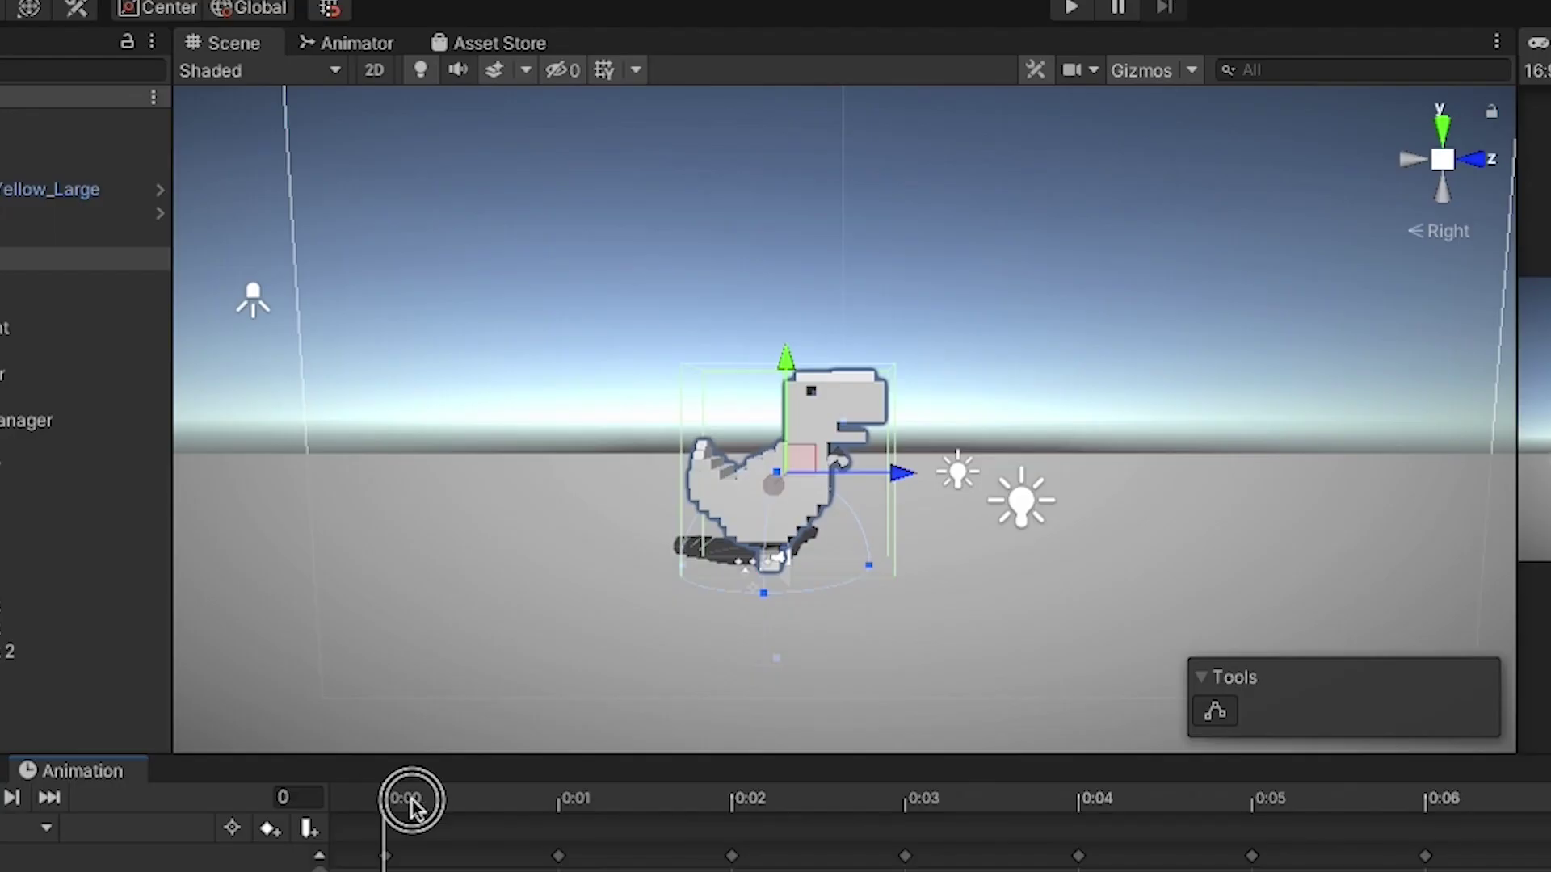
{"action": "left_click_drag", "start_coordinate": [409, 803], "coordinate": [1547, 824]}
{"action": "left_click_drag", "start_coordinate": [1419, 832], "coordinate": [408, 848]}
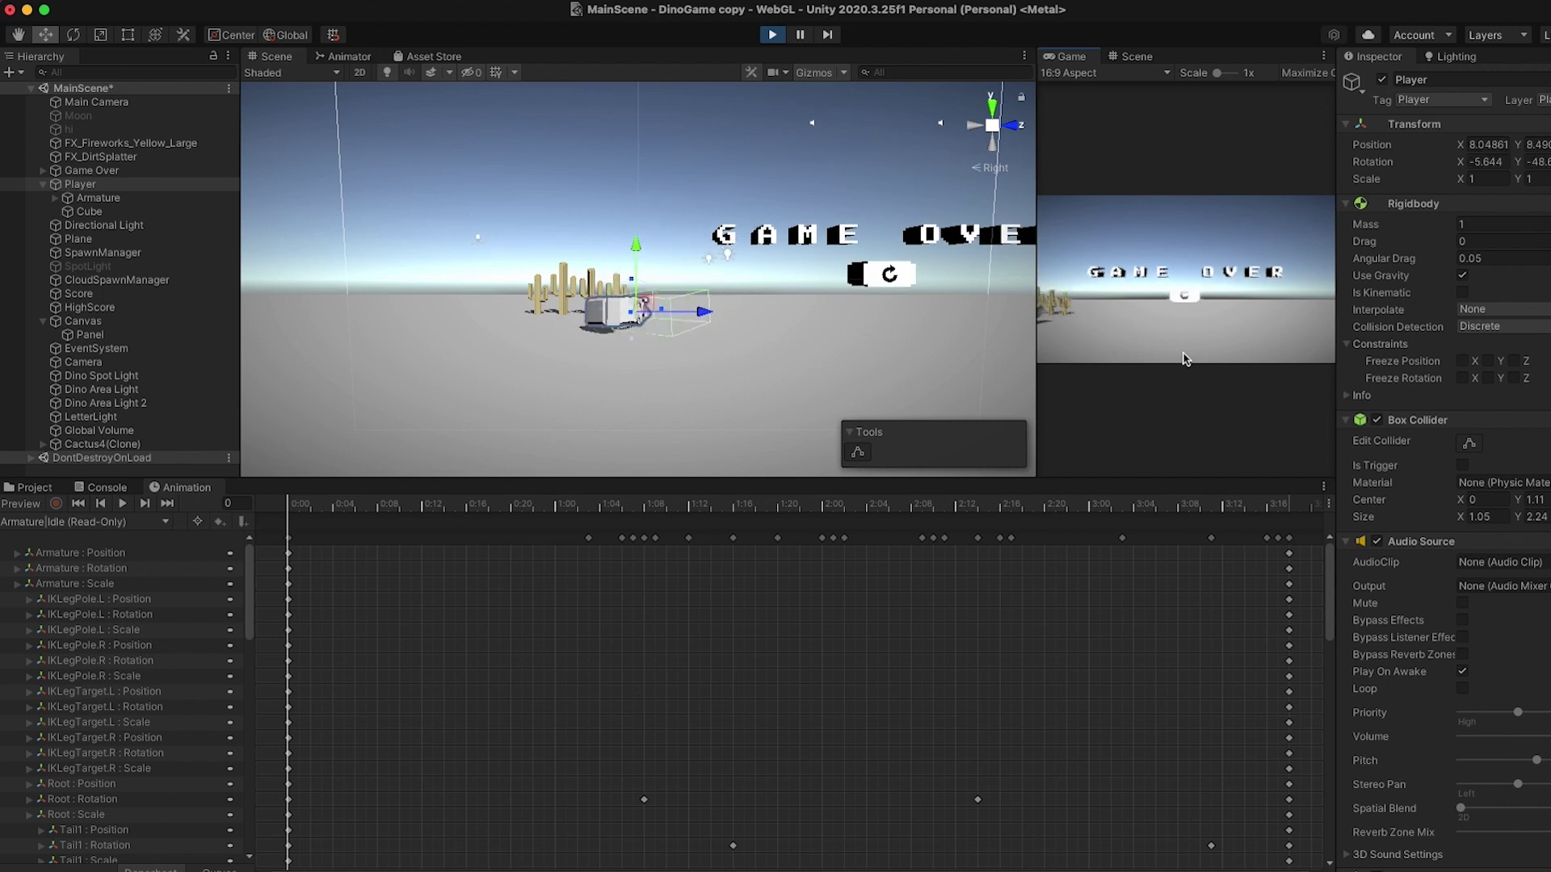
{"action": "left_click", "coordinate": [1184, 295]}
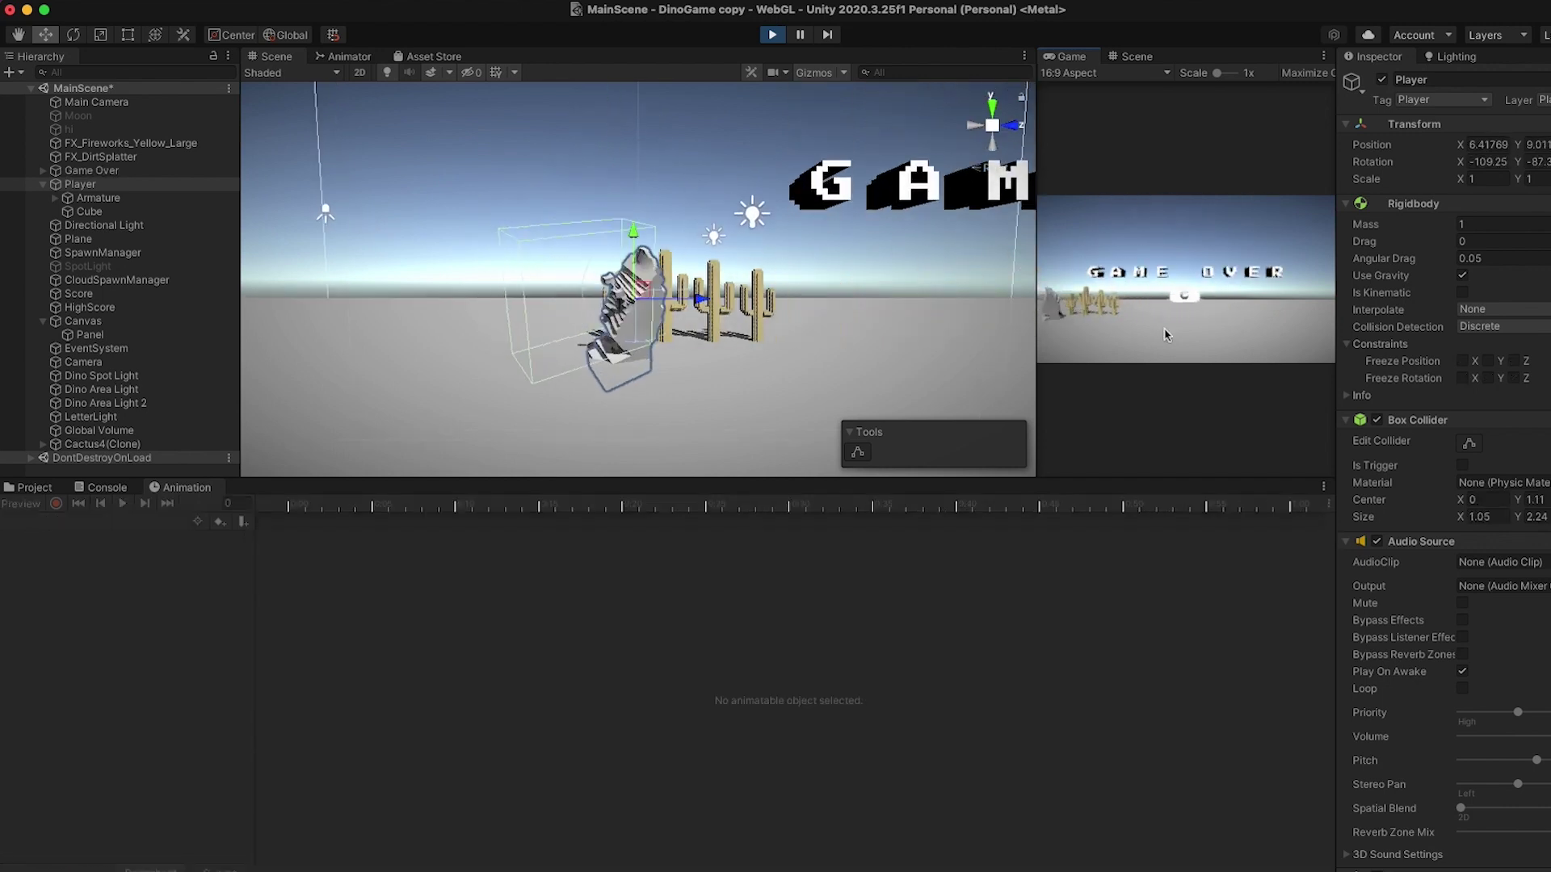
{"action": "left_click", "coordinate": [774, 36]}
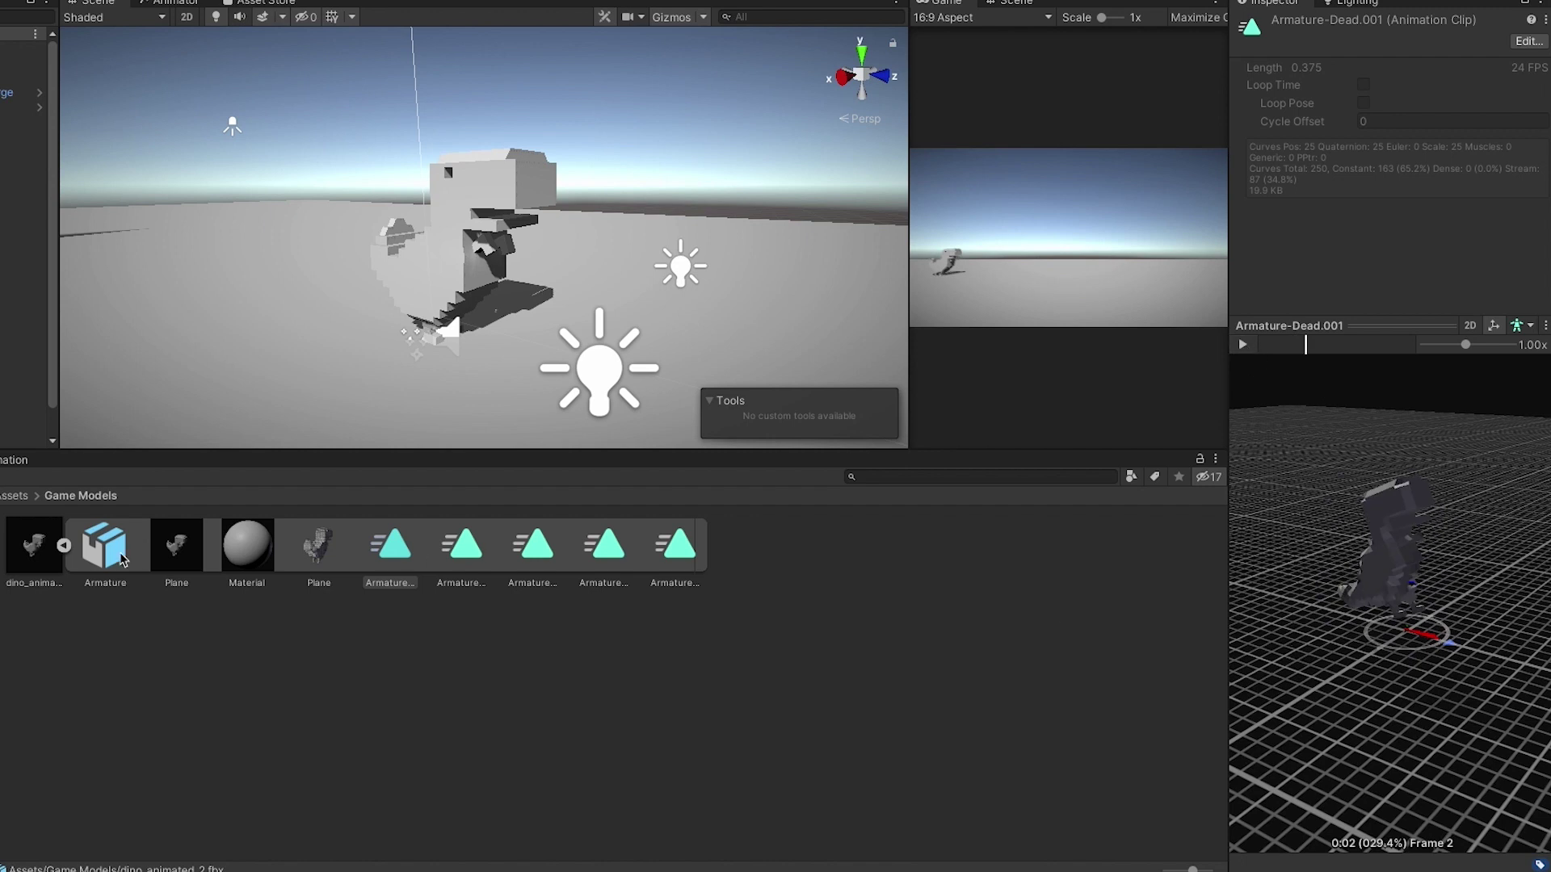
Duplicate dino_animated_2's Dead clip and key Box Collider Center and Size on the copy.
{"action": "double_click", "coordinate": [394, 552]}
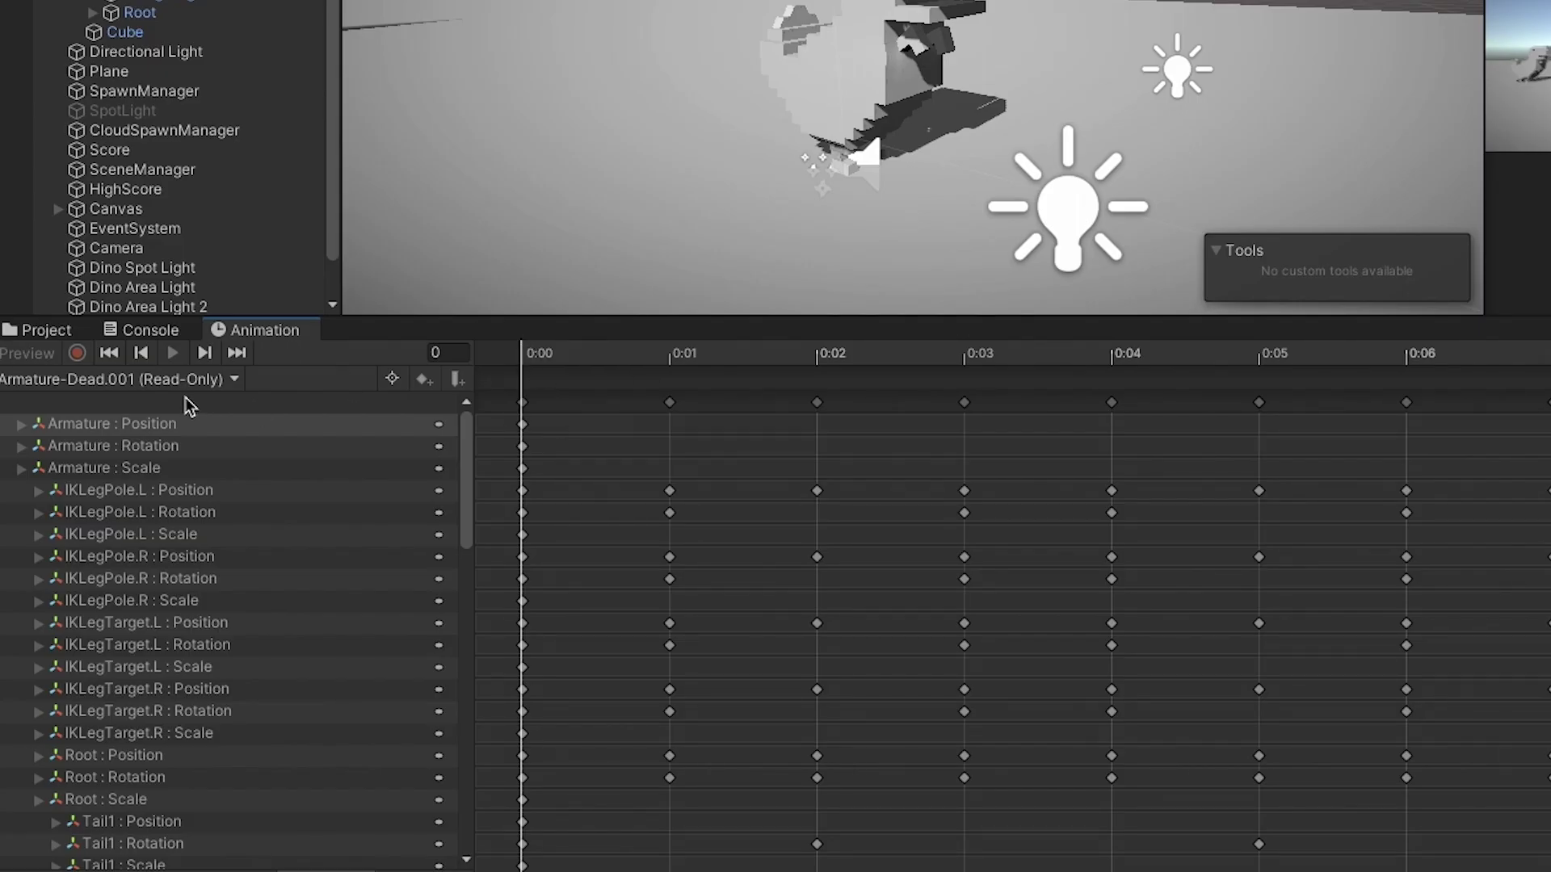
{"action": "scroll", "coordinate": [283, 808], "scroll_direction": "down", "scroll_amount": 15}
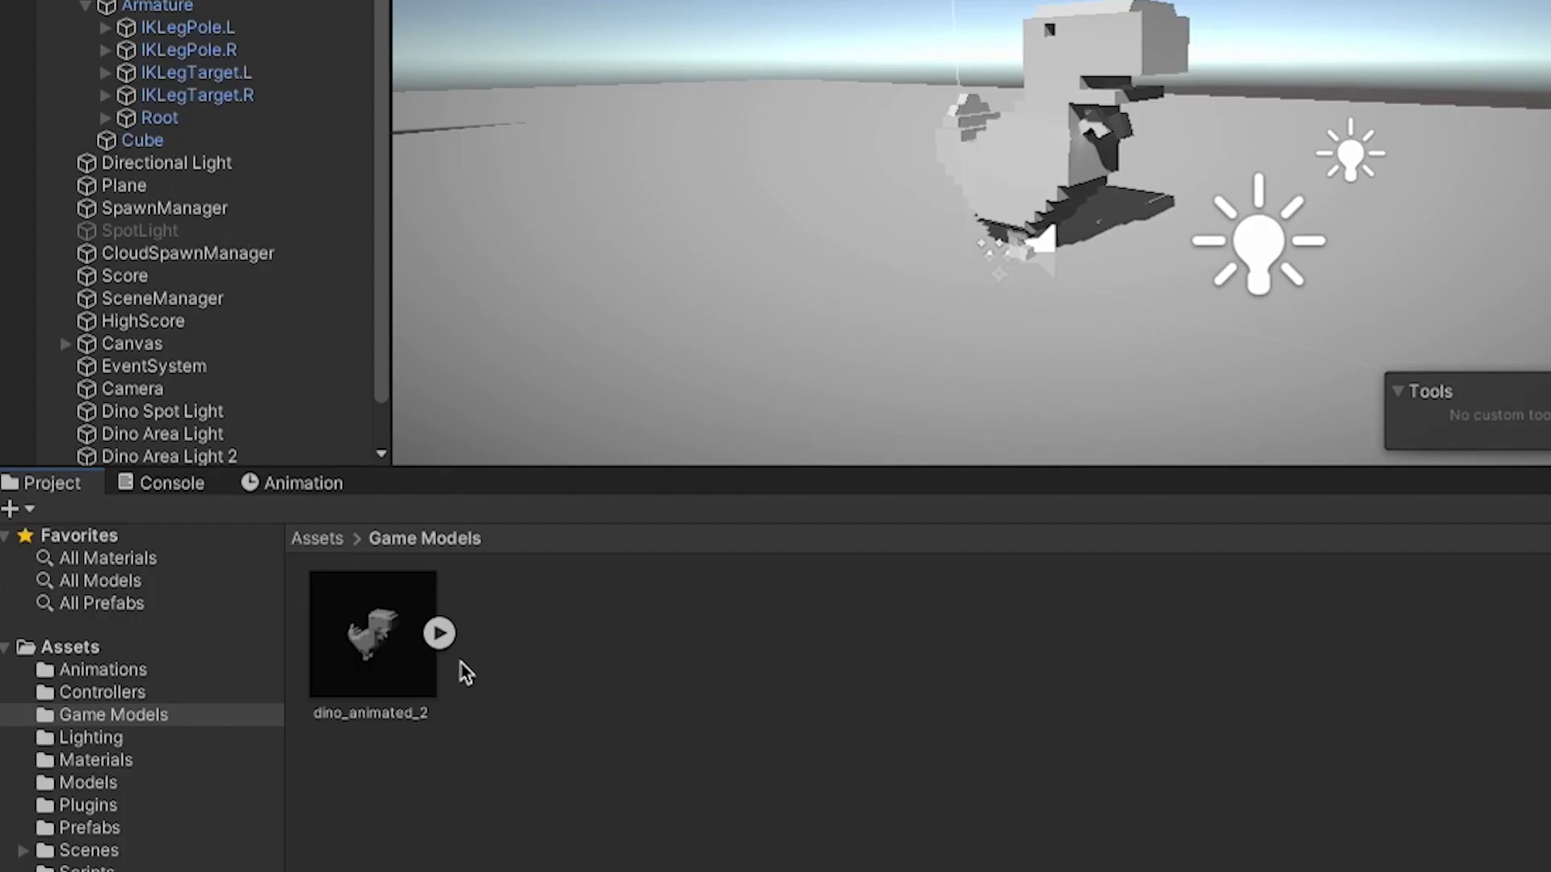
{"action": "left_click", "coordinate": [439, 634]}
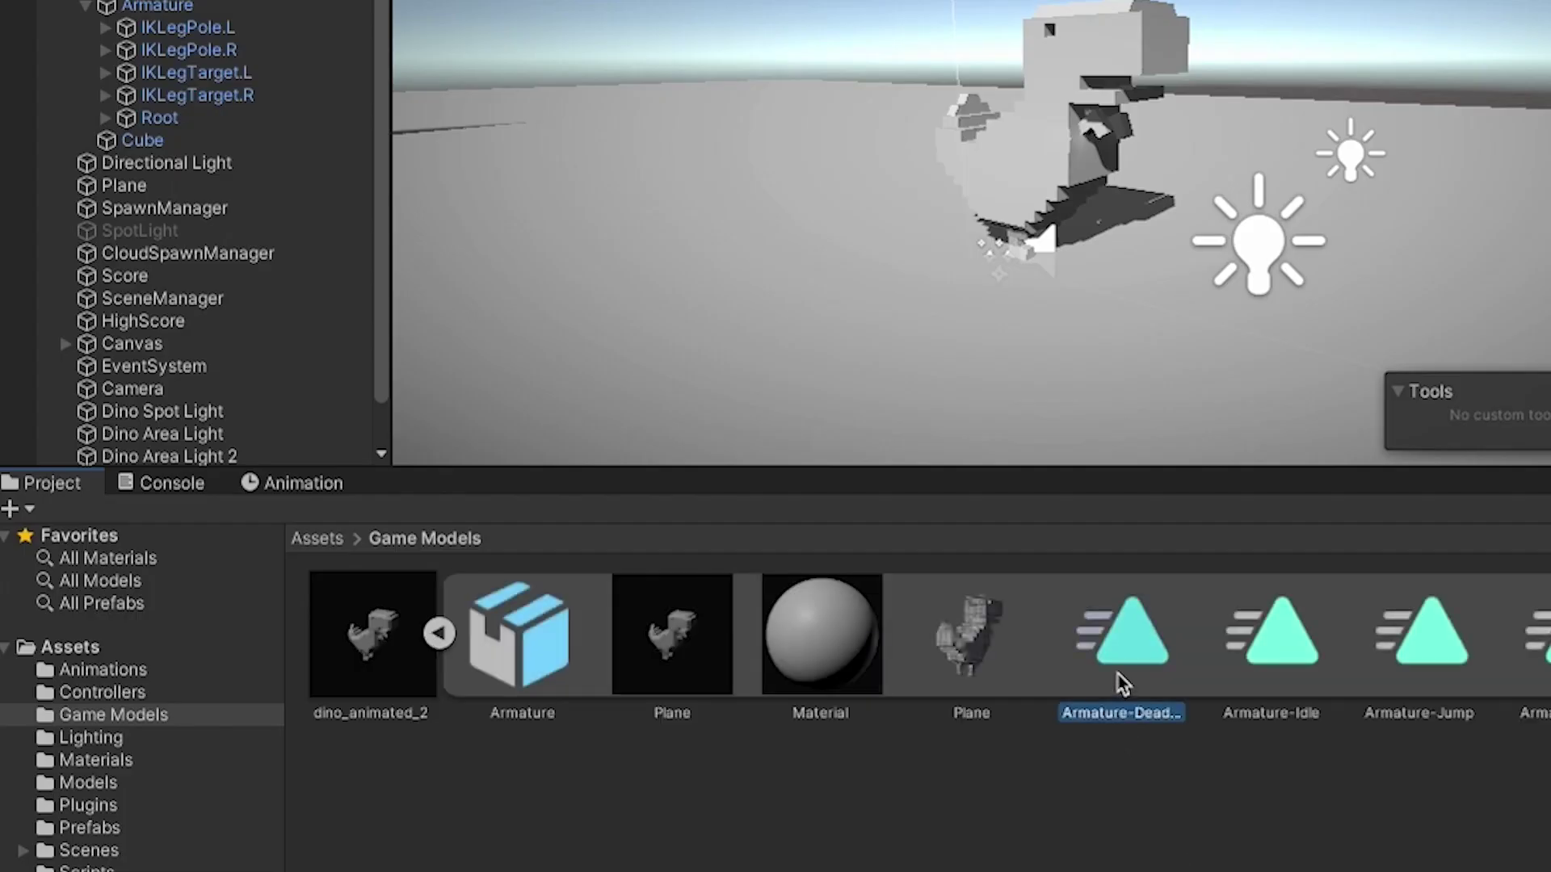
{"action": "key", "text": "ctrl+d"}
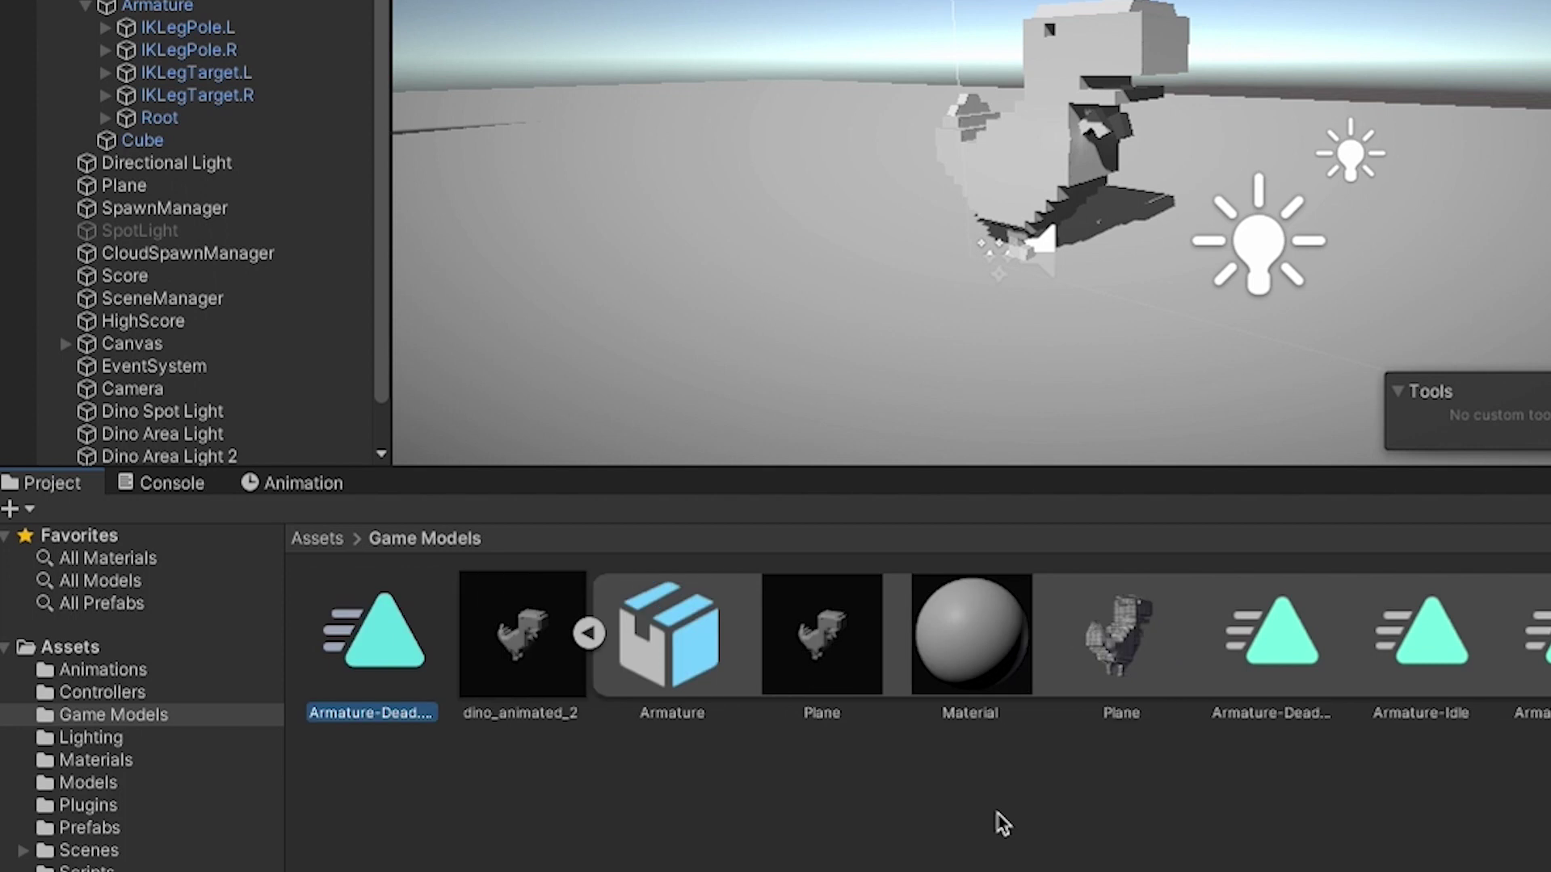
{"action": "right_click", "coordinate": [371, 719]}
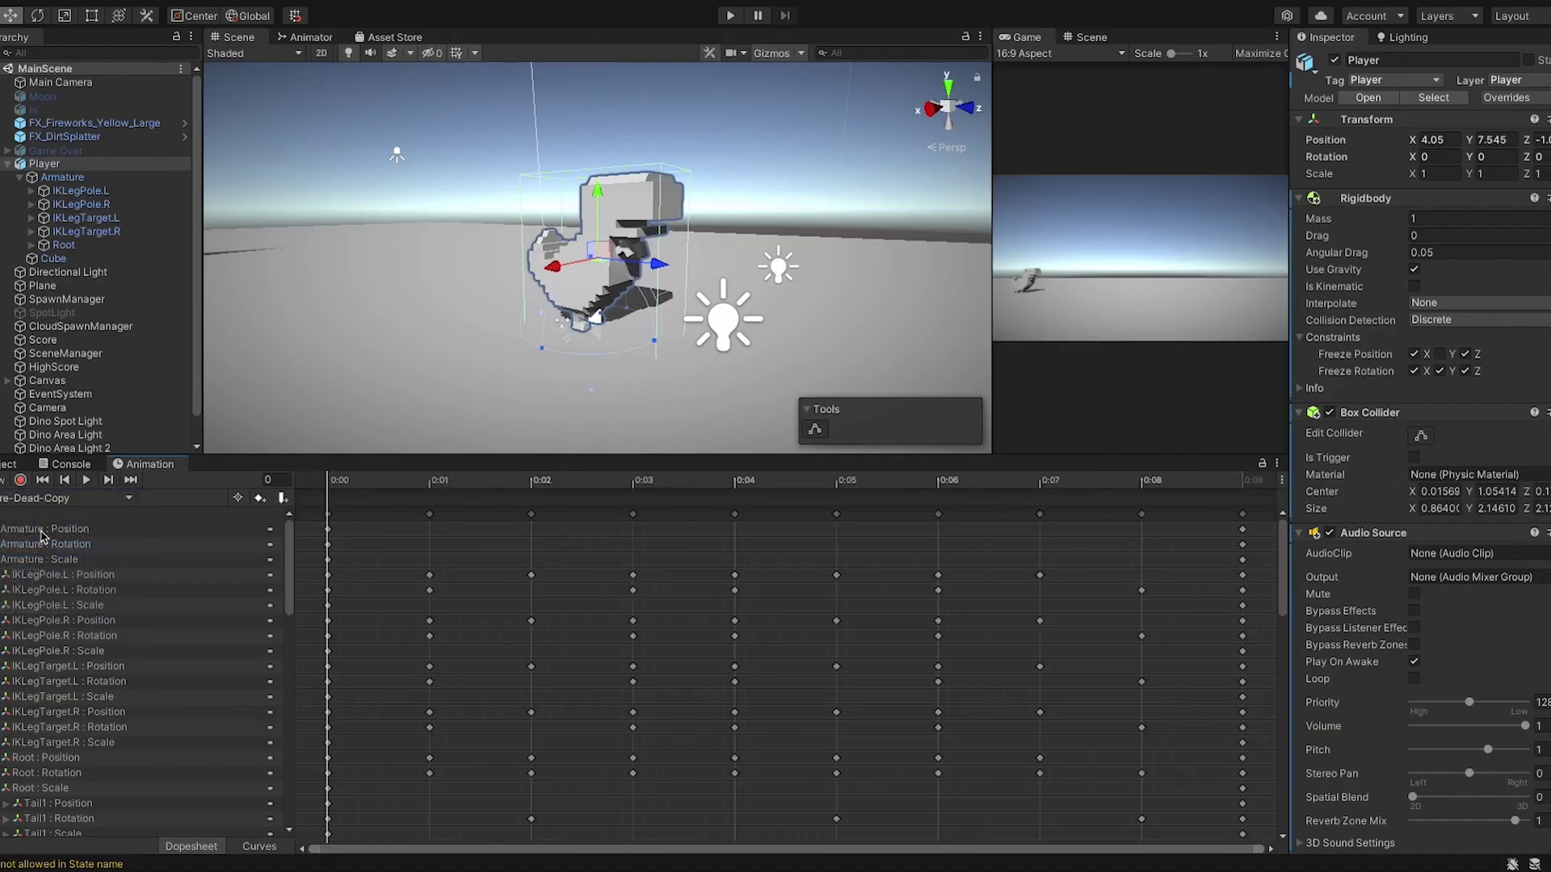
{"action": "scroll", "coordinate": [113, 527], "scroll_direction": "down", "scroll_amount": 10}
{"action": "left_click", "coordinate": [111, 815]}
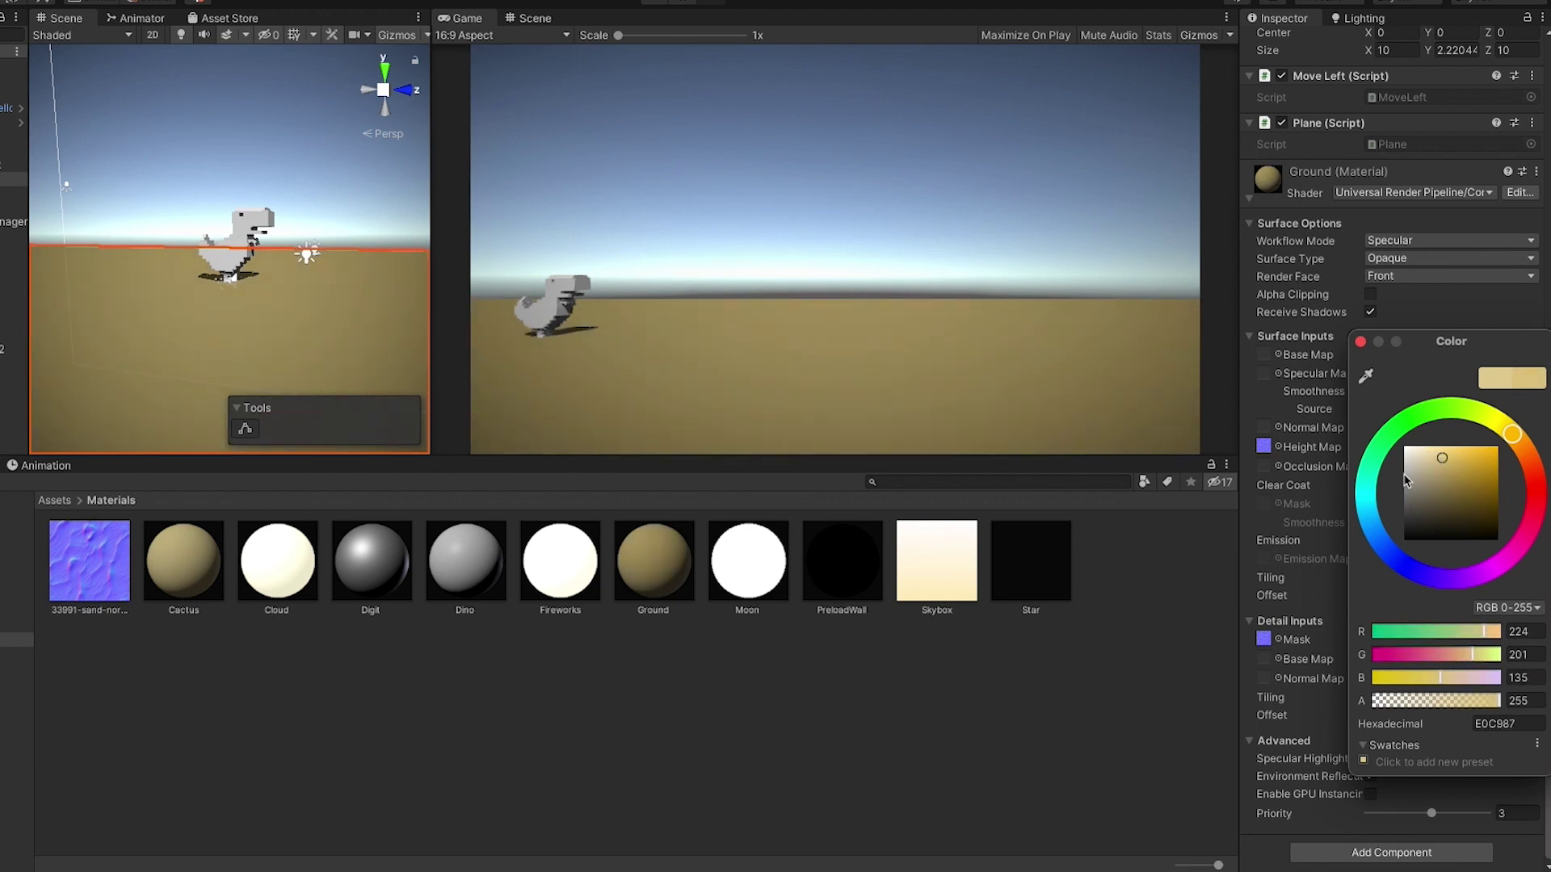
Give the Ground material the sand normal map with Y offset -6.09, then jump cacti.
{"action": "left_click", "coordinate": [1329, 415]}
{"action": "left_click", "coordinate": [1279, 428]}
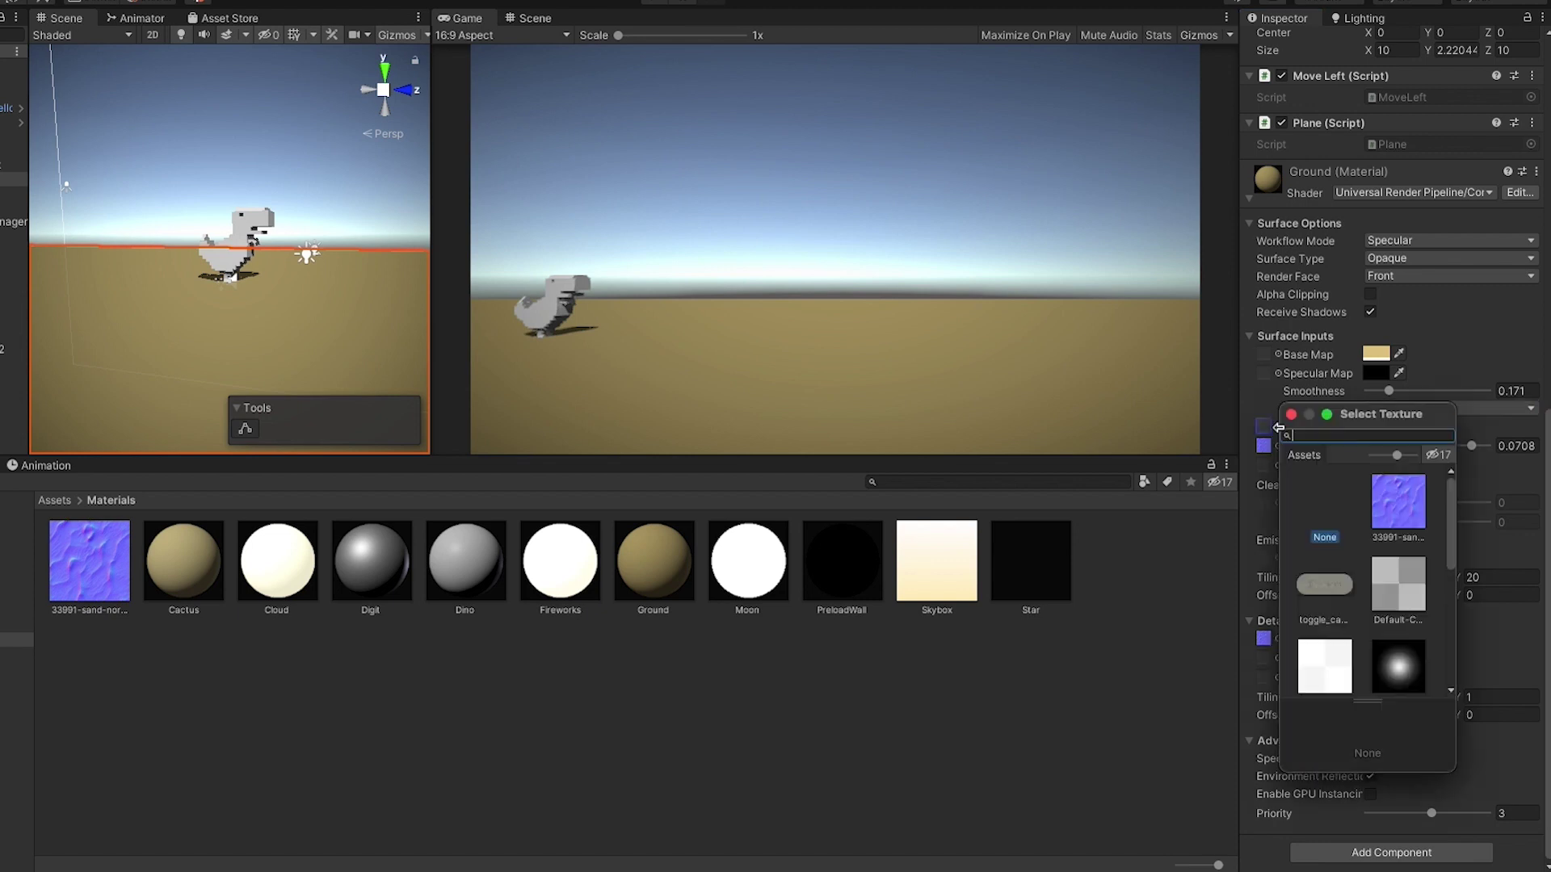
{"action": "left_click", "coordinate": [1400, 505]}
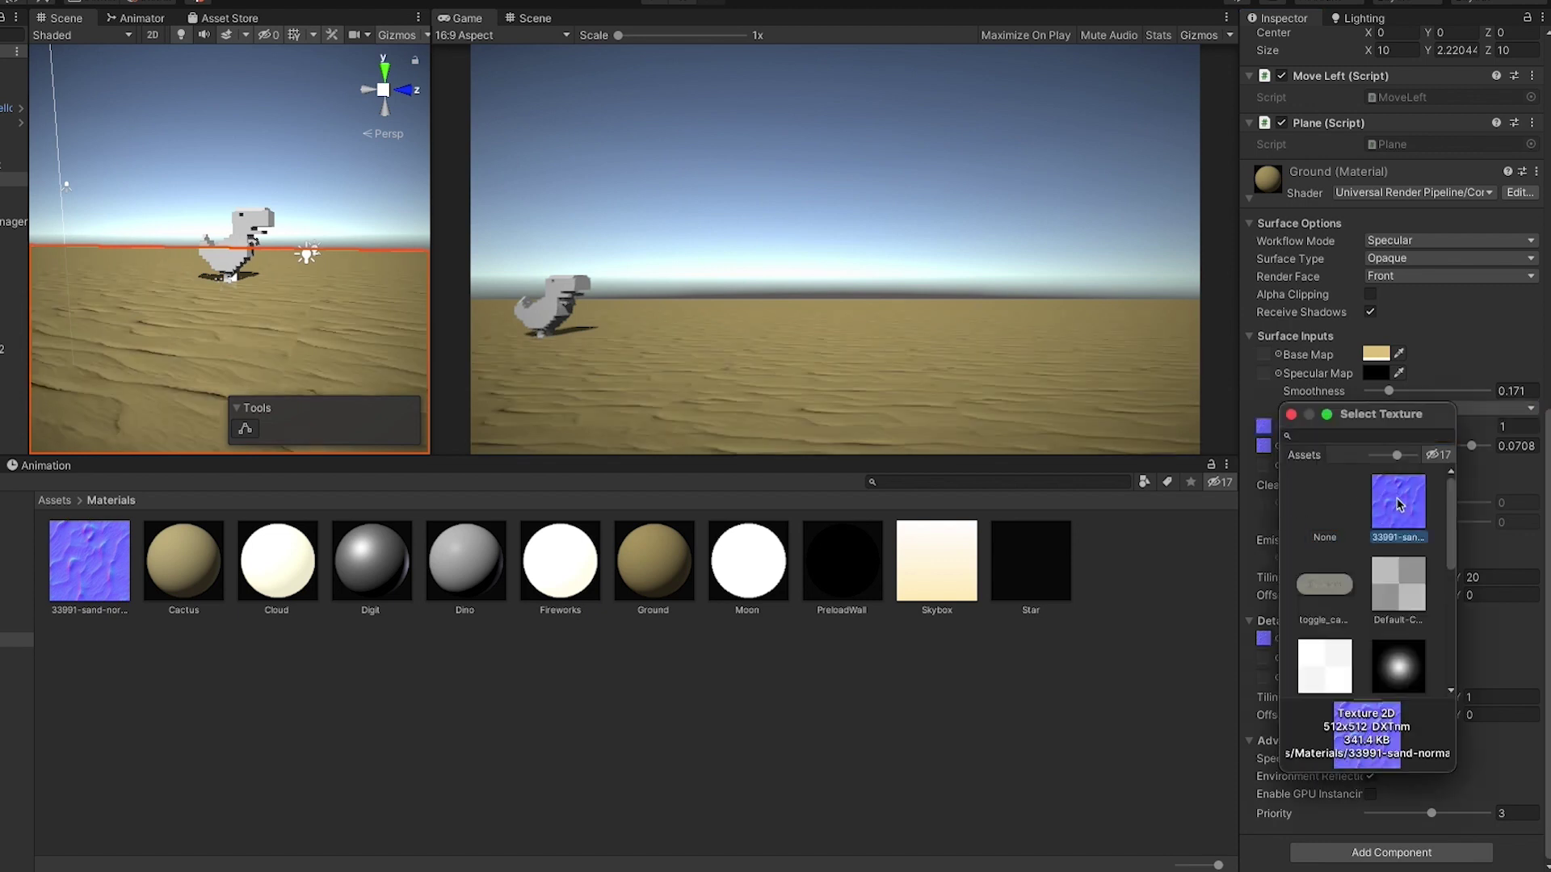
{"action": "left_click", "coordinate": [1485, 484]}
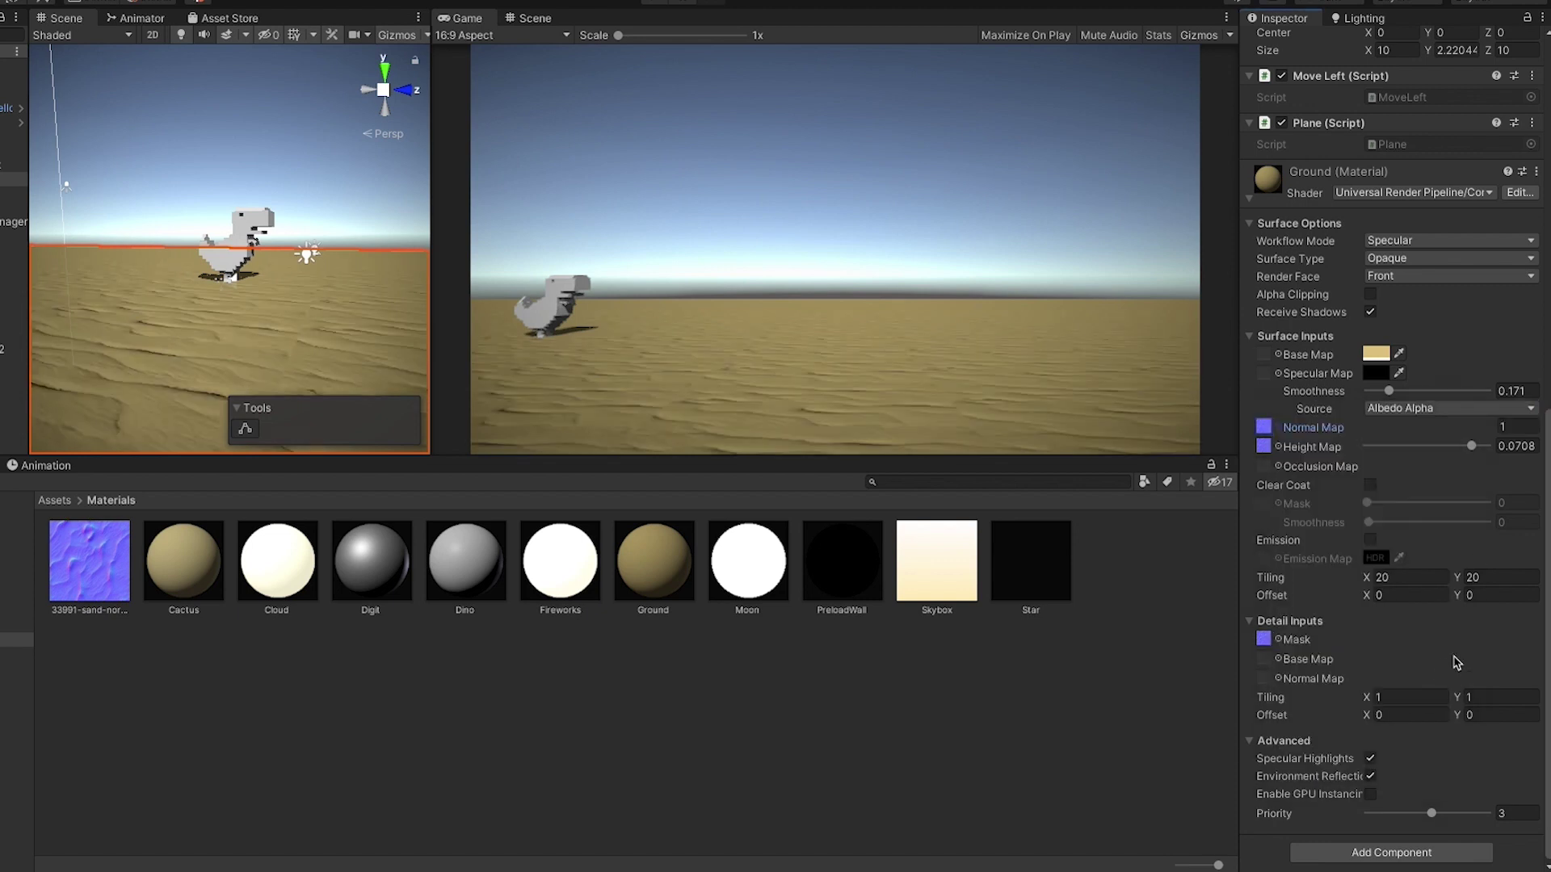
{"action": "left_click_drag", "start_coordinate": [1457, 596], "coordinate": [1406, 604]}
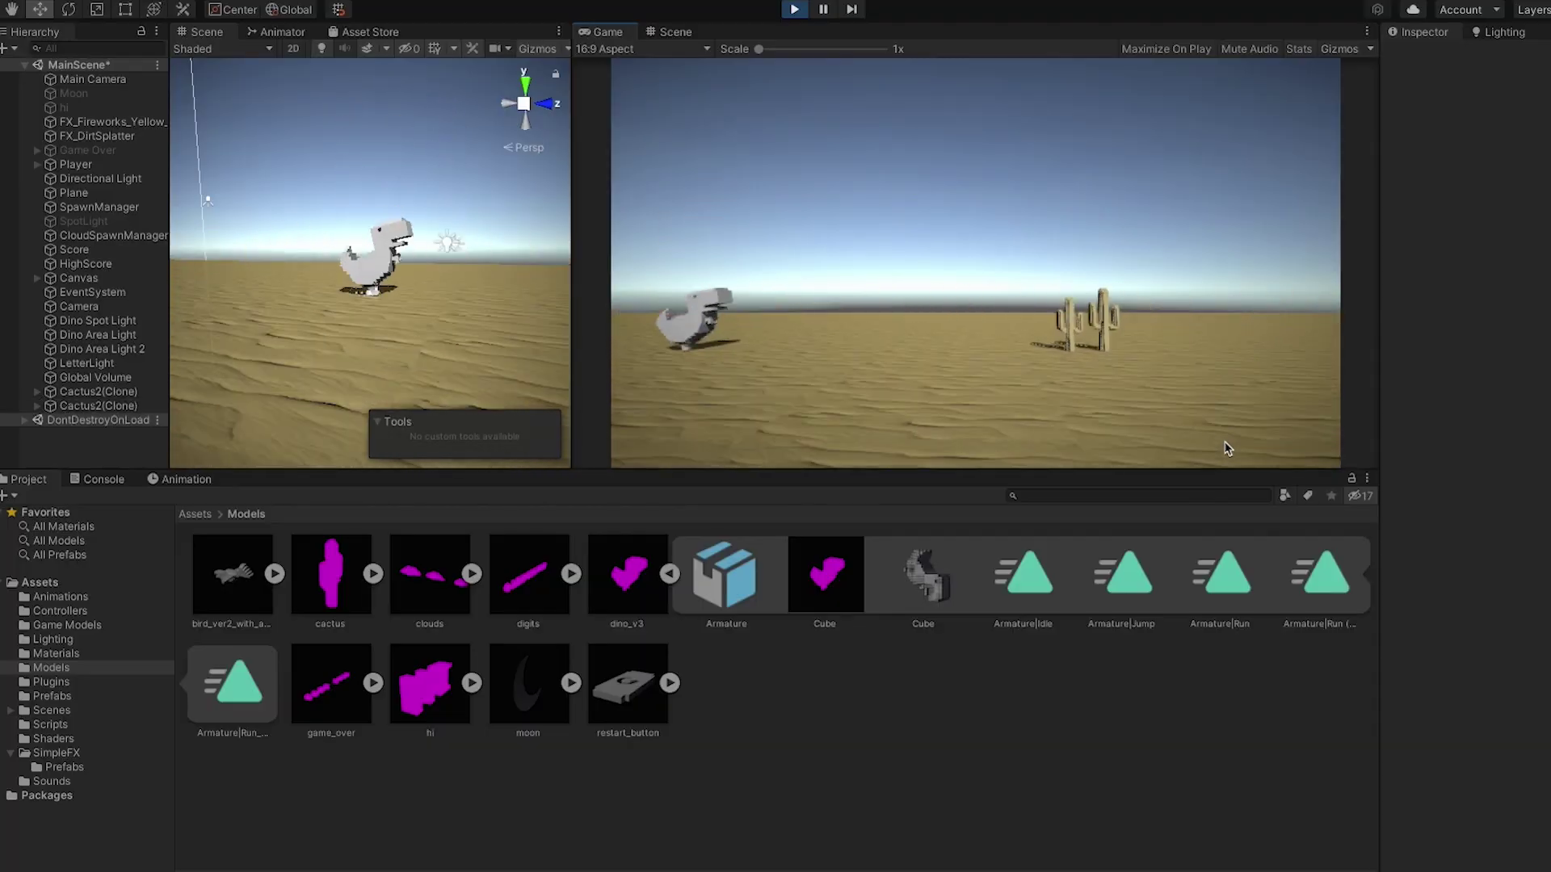
{"action": "key", "text": "space"}
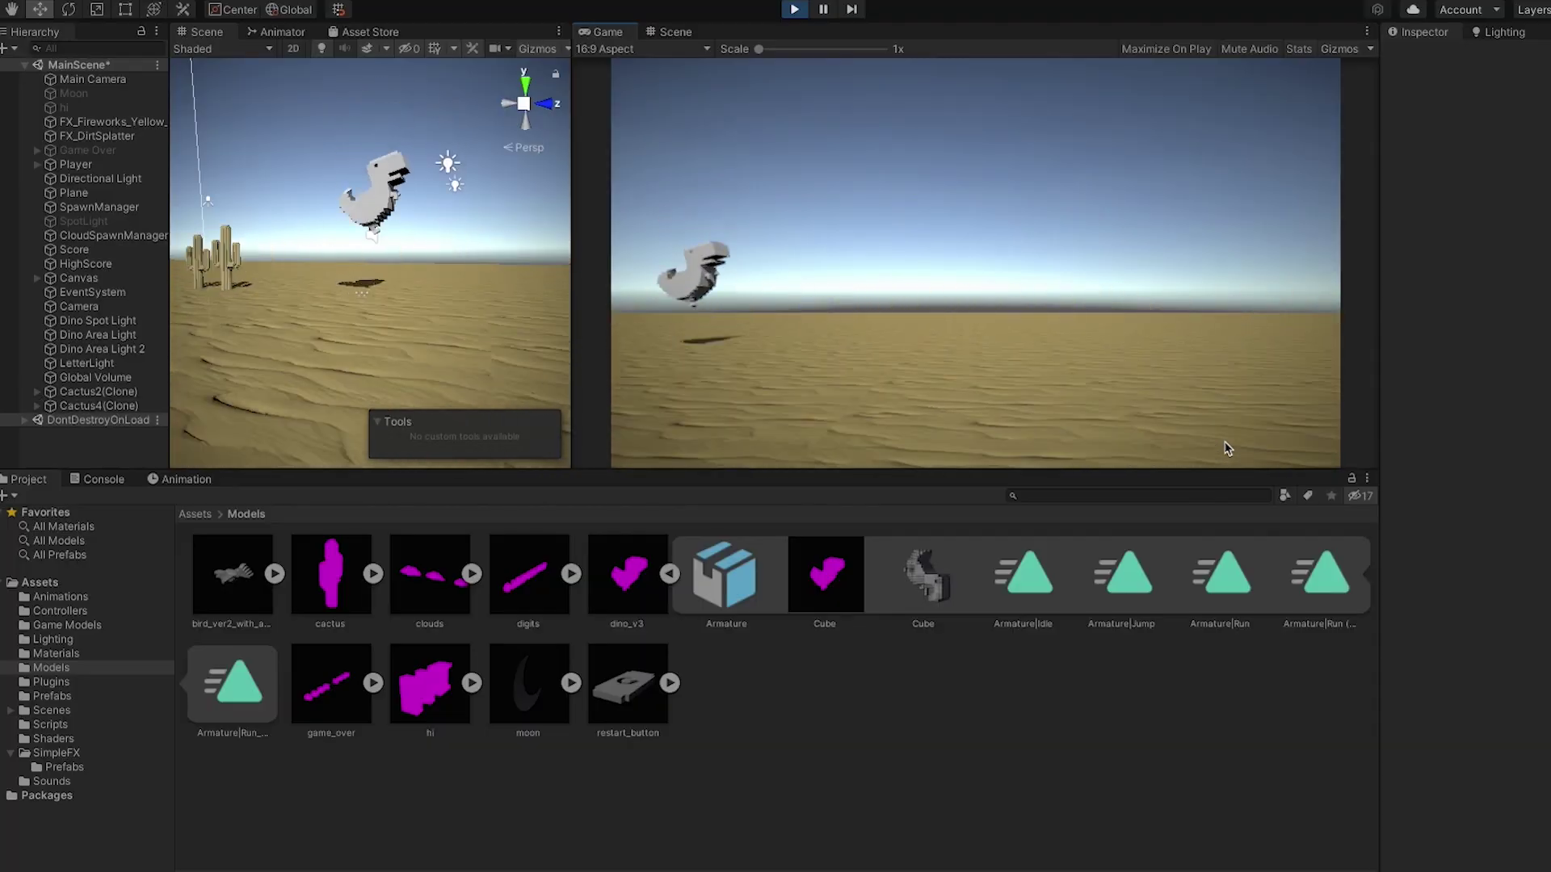
{"action": "key", "text": "space"}
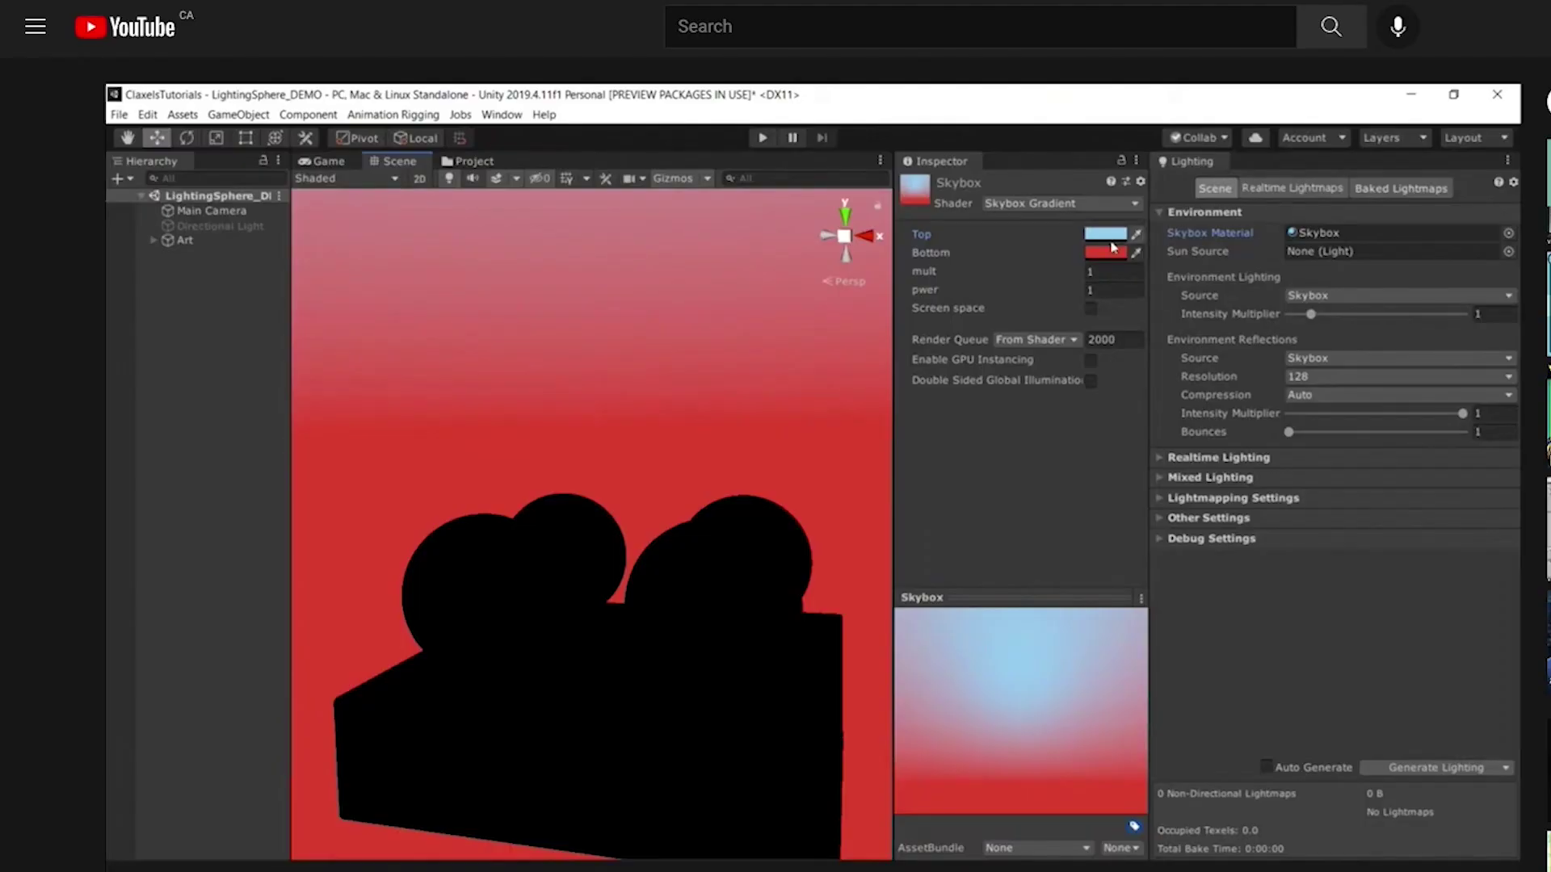
Set the tutorial's gradient sky to a pale blue Top and warm yellow Bottom, ticking Screen space.
{"action": "left_click", "coordinate": [1112, 239]}
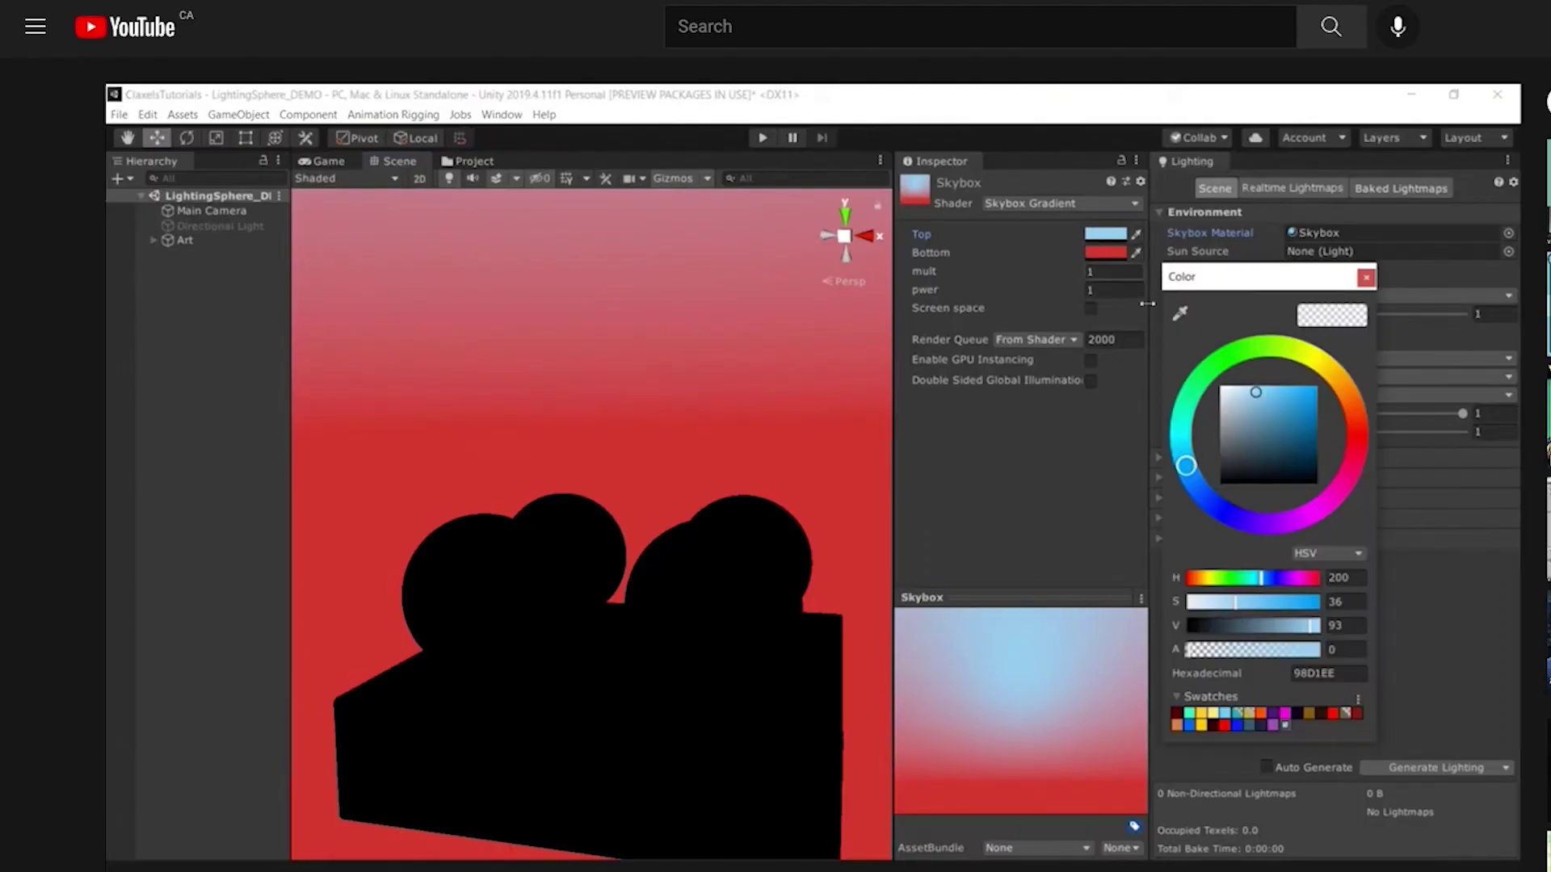
{"action": "left_click", "coordinate": [1244, 382]}
{"action": "left_click", "coordinate": [1124, 256]}
{"action": "left_click_drag", "start_coordinate": [1361, 431], "coordinate": [1315, 357]}
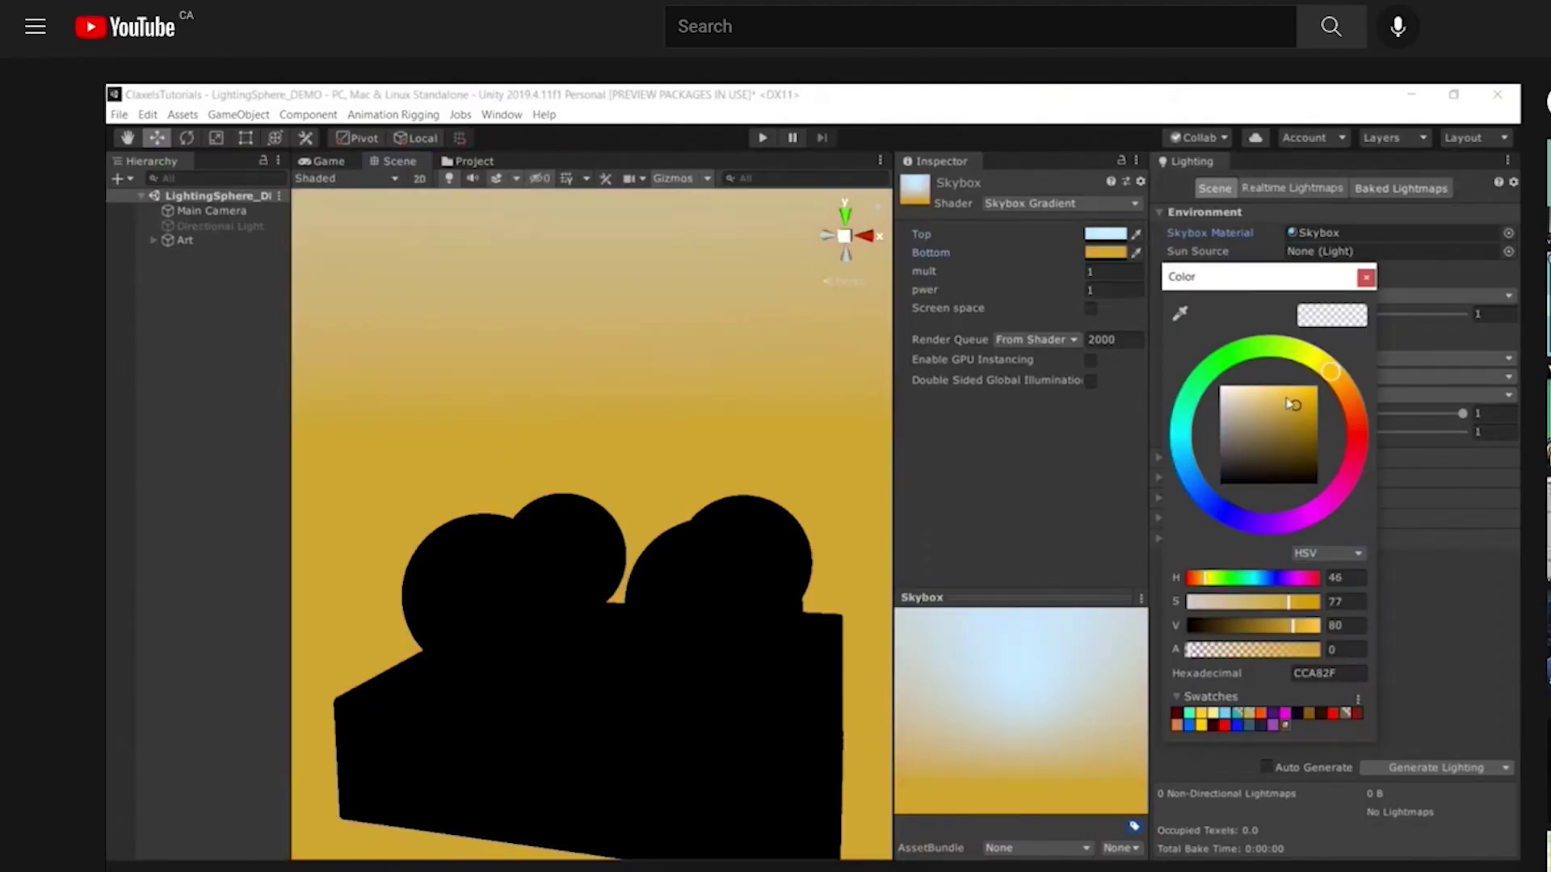
{"action": "left_click", "coordinate": [1295, 388]}
{"action": "left_click", "coordinate": [963, 275]}
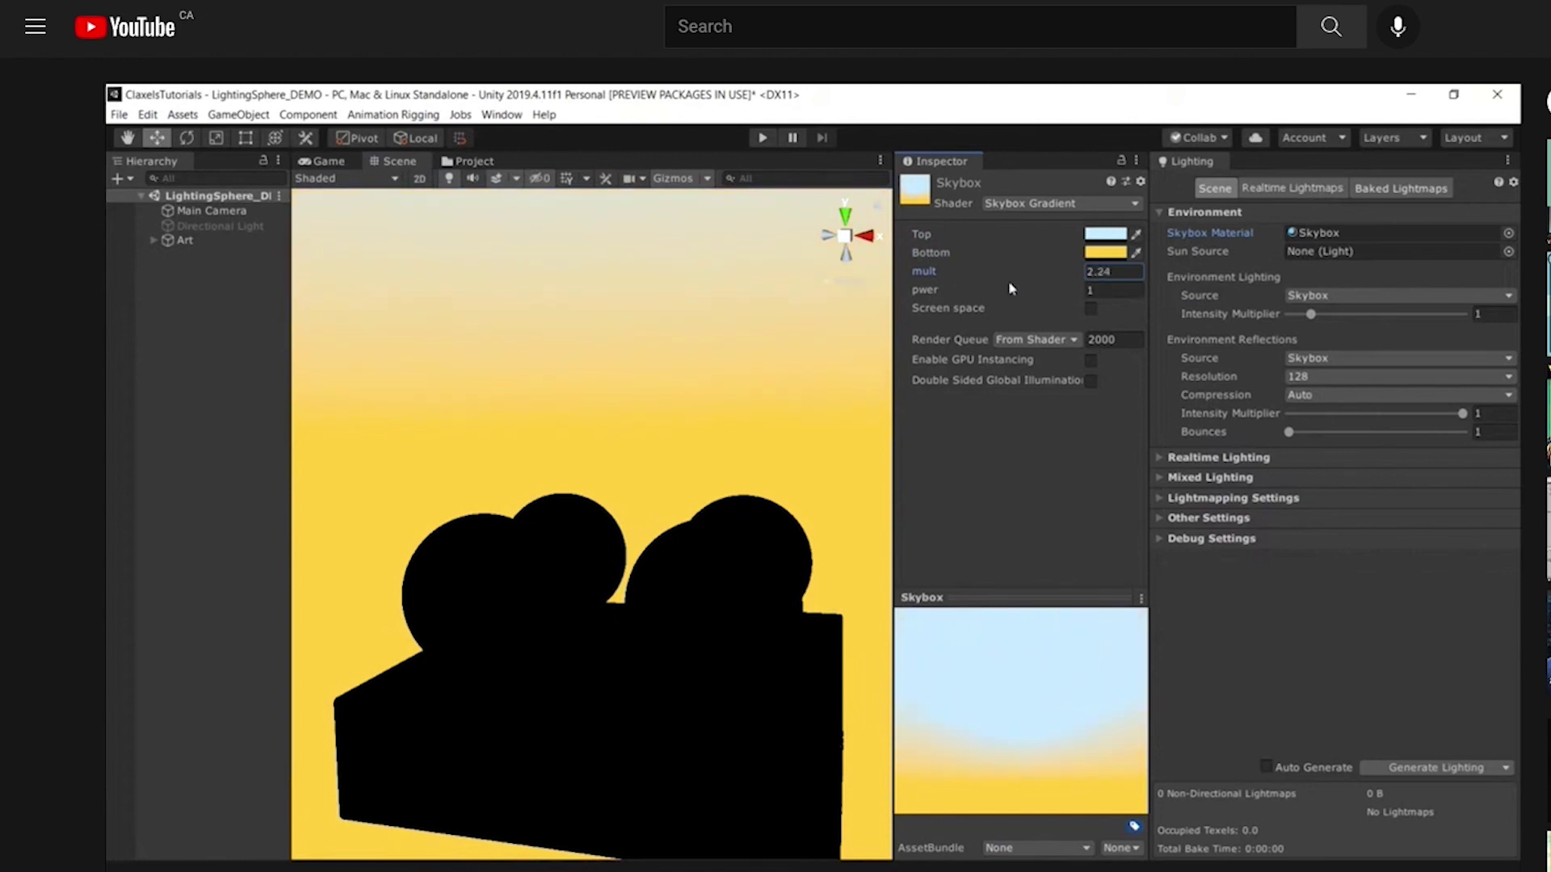
{"action": "right_click_drag", "start_coordinate": [691, 454], "coordinate": [700, 389]}
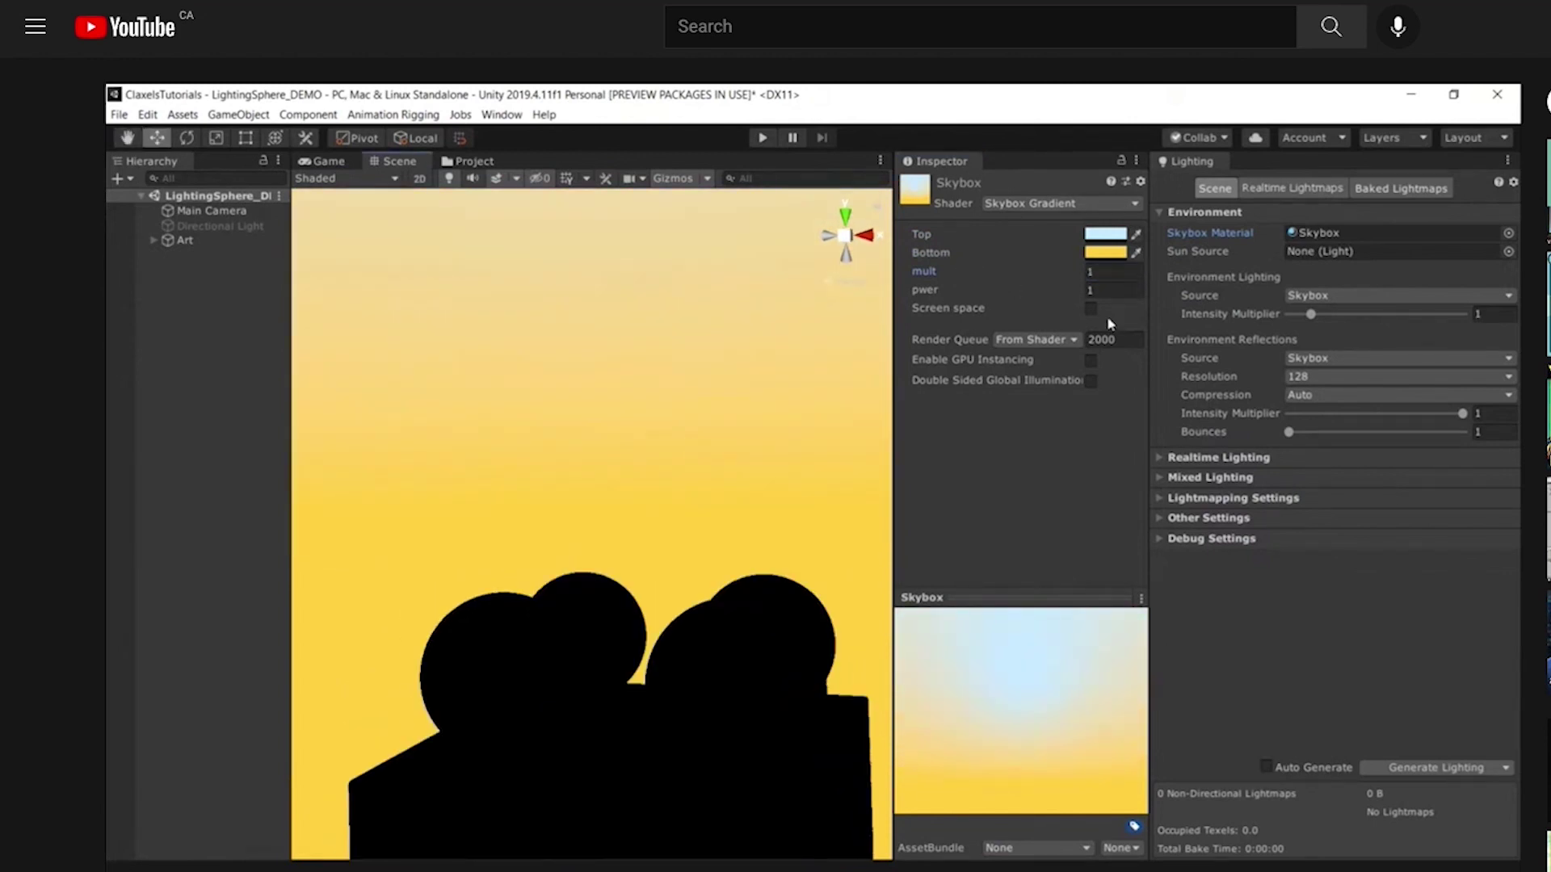
{"action": "left_click", "coordinate": [1091, 308]}
{"action": "right_click_drag", "start_coordinate": [779, 482], "coordinate": [1149, 295]}
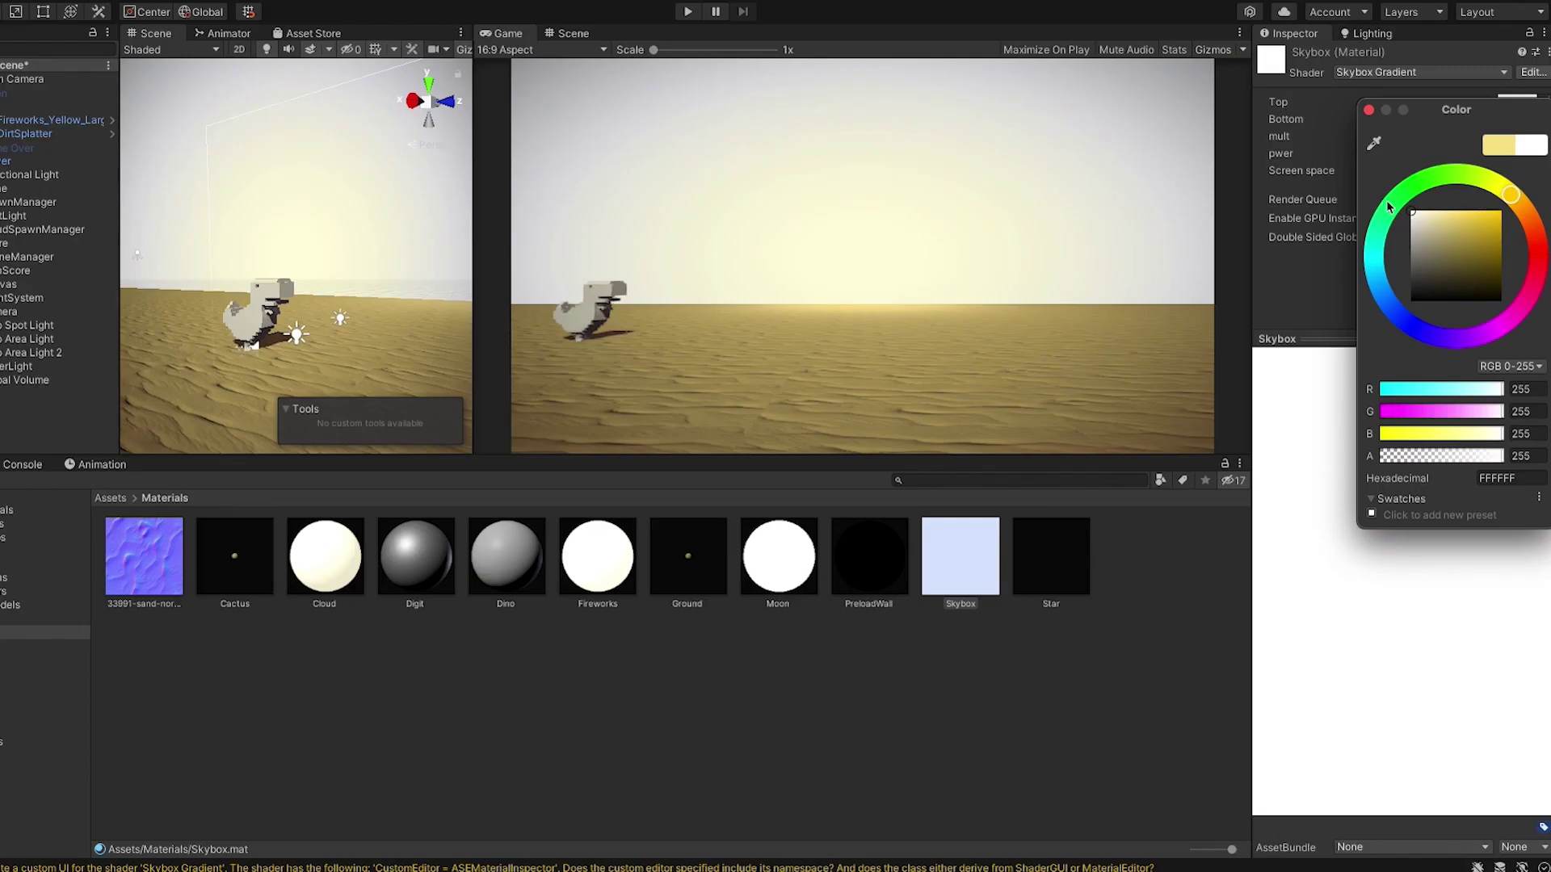
{"action": "left_click", "coordinate": [1442, 210]}
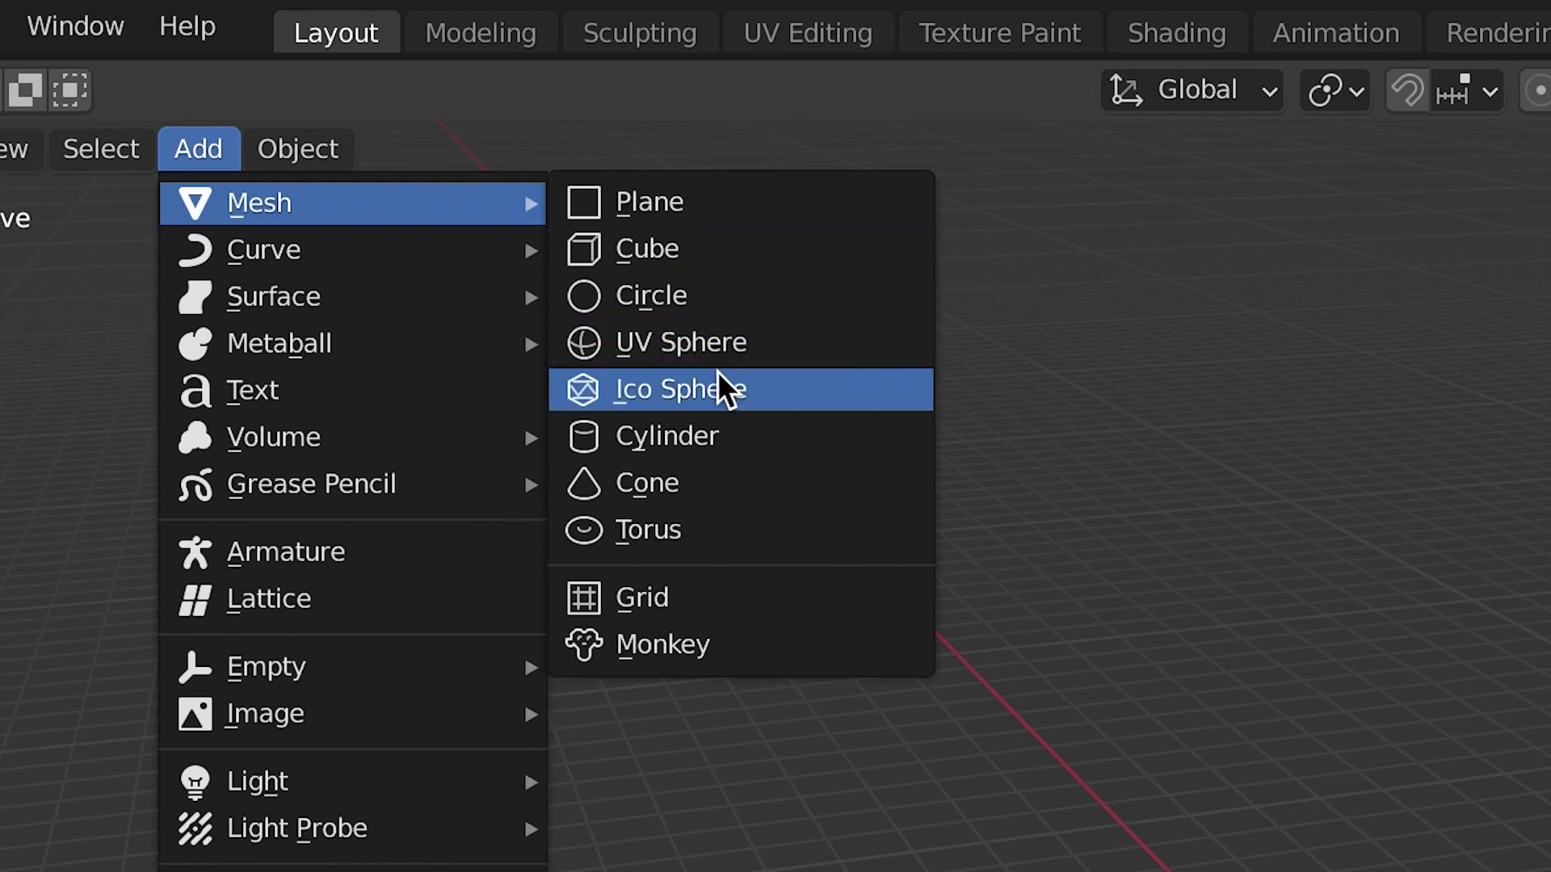
Add an icosphere of radius about 3.82 m and deform it into a blob with proportional editing.
{"action": "left_click", "coordinate": [718, 387]}
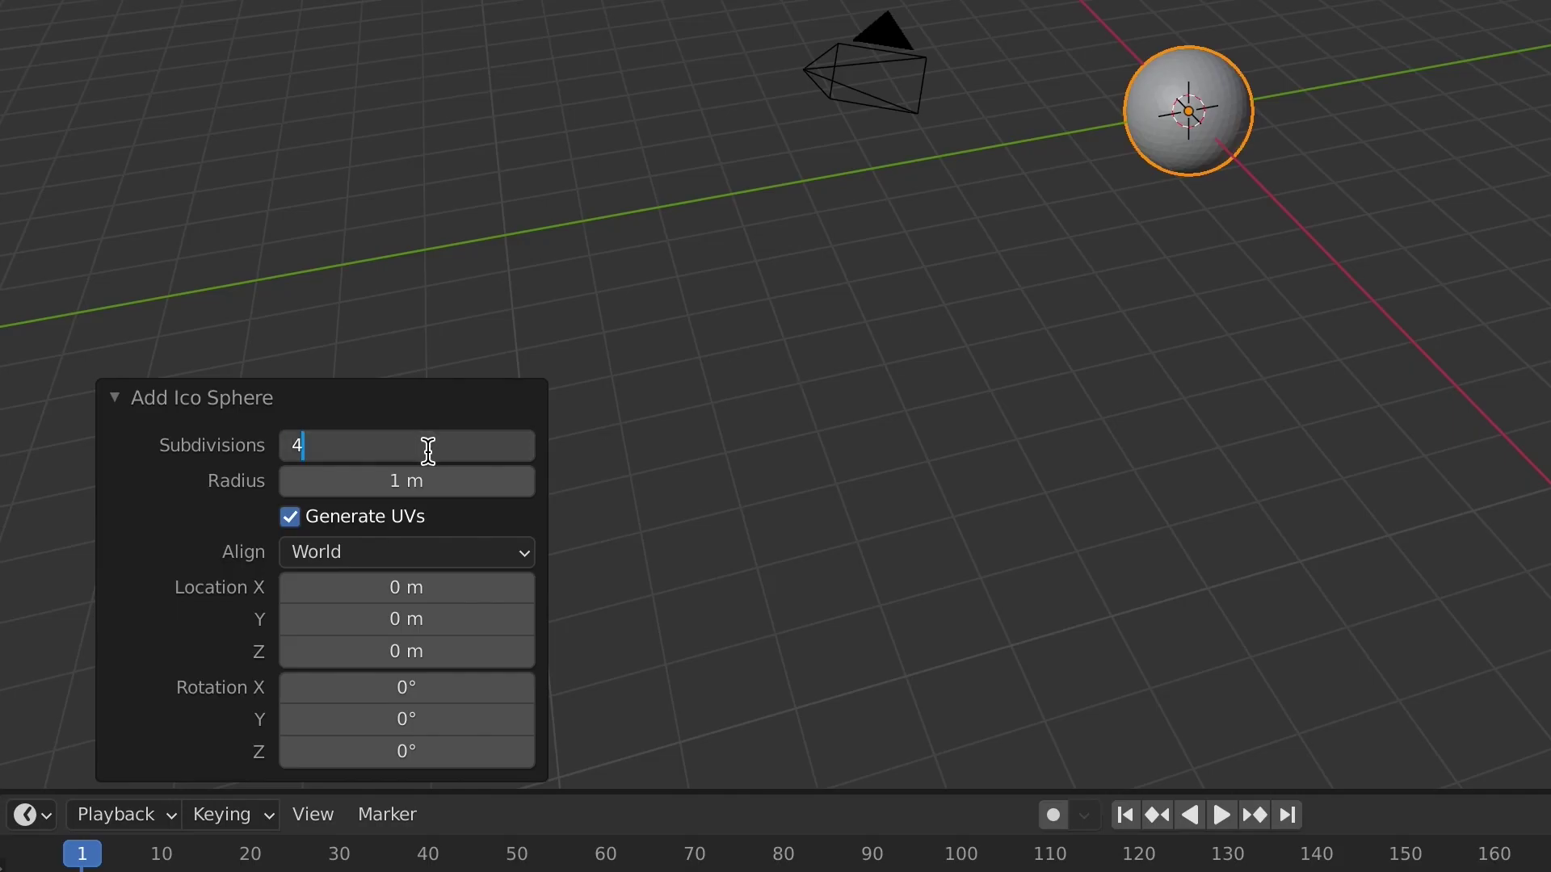
{"action": "left_click_drag", "start_coordinate": [477, 475], "coordinate": [662, 482]}
{"action": "left_click", "coordinate": [35, 155]}
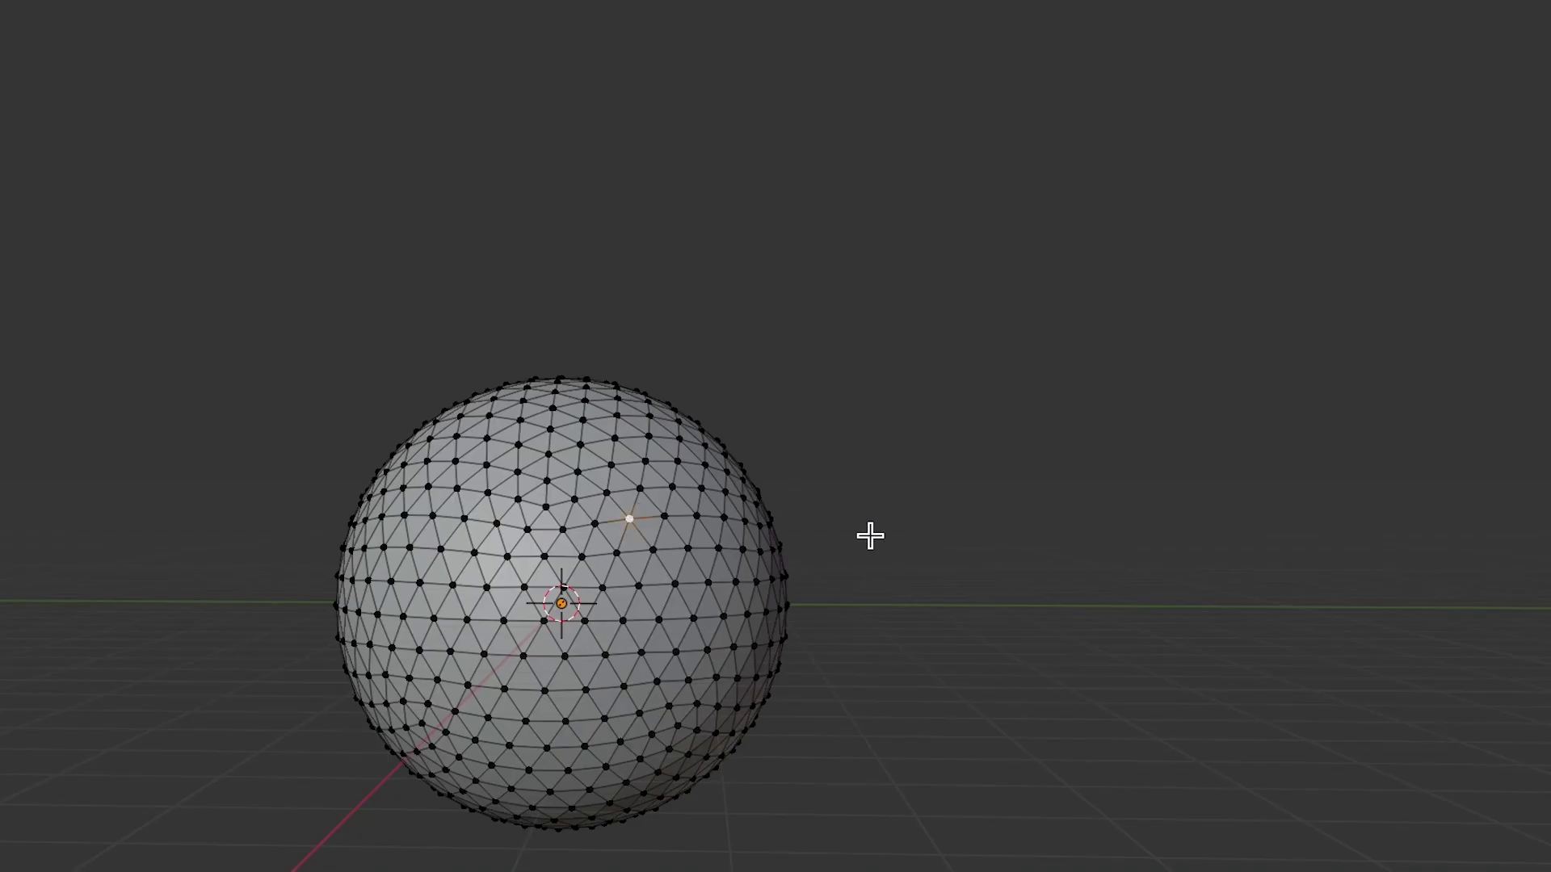
{"action": "left_click", "coordinate": [721, 49]}
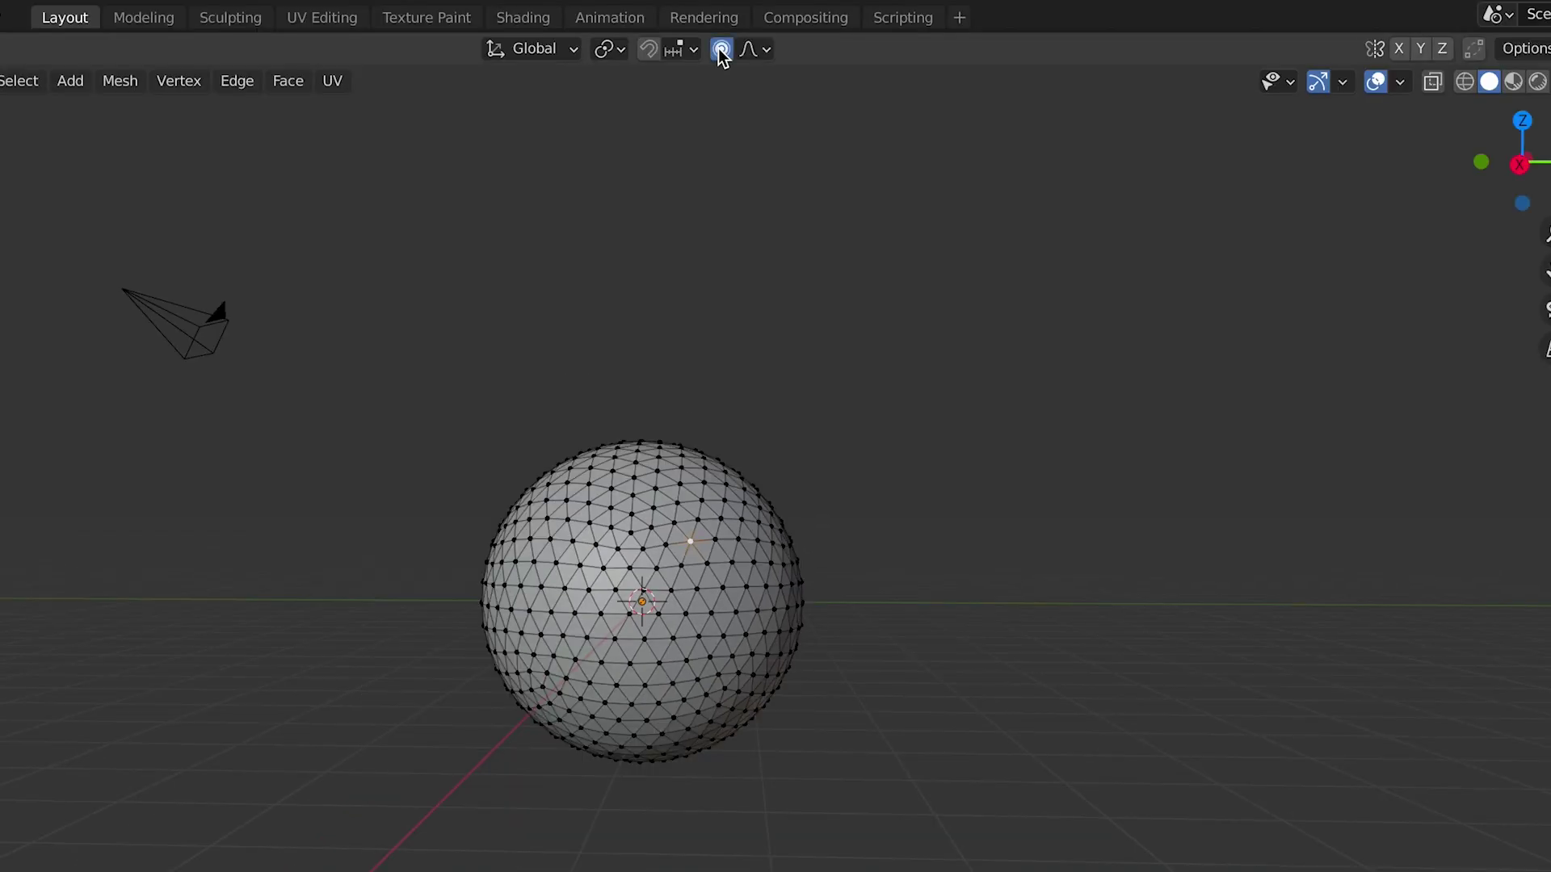
{"action": "scroll", "coordinate": [797, 152], "scroll_direction": "up", "scroll_amount": 2}
{"action": "middle_click_drag", "start_coordinate": [798, 153], "coordinate": [797, 227]}
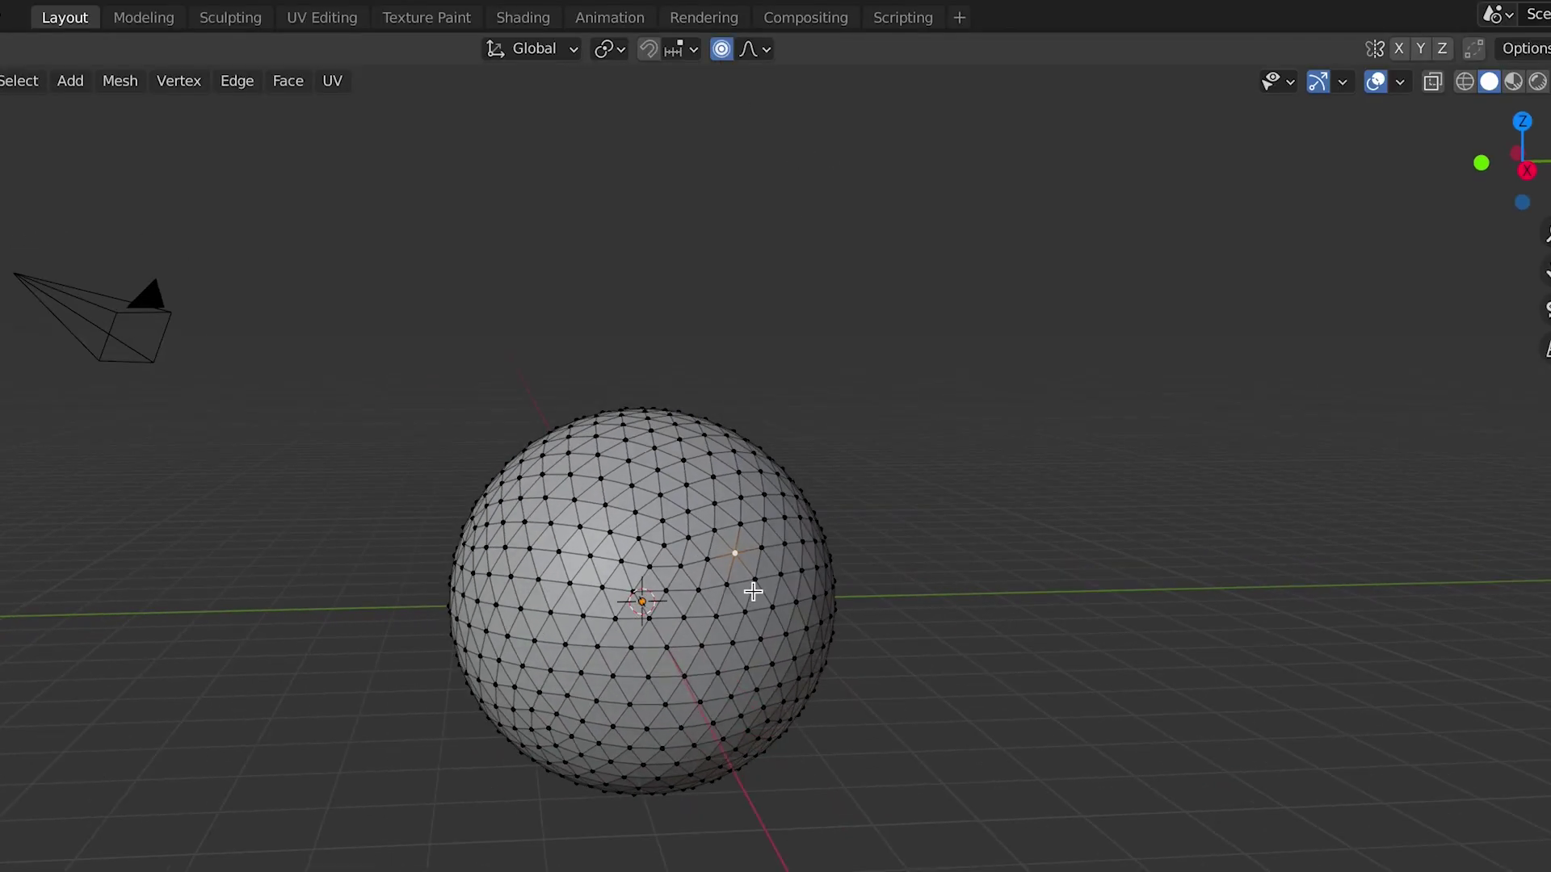
{"action": "scroll", "coordinate": [764, 577], "scroll_direction": "down", "scroll_amount": 14}
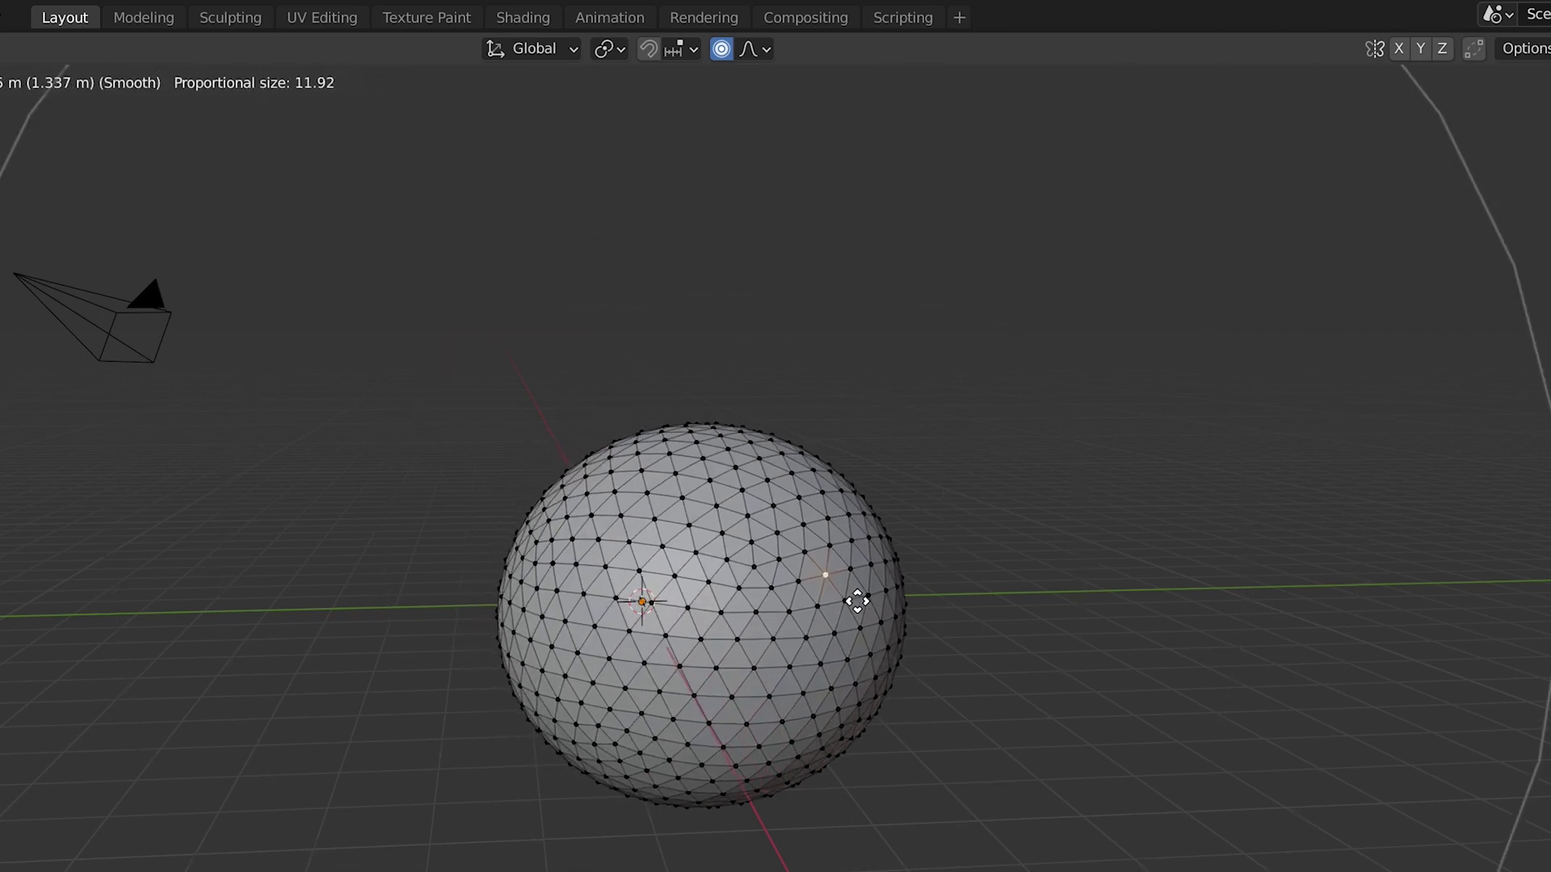
{"action": "scroll", "coordinate": [815, 594], "scroll_direction": "up", "scroll_amount": 15}
{"action": "scroll", "coordinate": [843, 603], "scroll_direction": "down", "scroll_amount": 13}
{"action": "left_click", "coordinate": [917, 589]}
Add a Decimate modifier to the blob, ratio 0.0807 for 102 faces.
{"action": "middle_click_drag", "start_coordinate": [918, 589], "coordinate": [0, 98]}
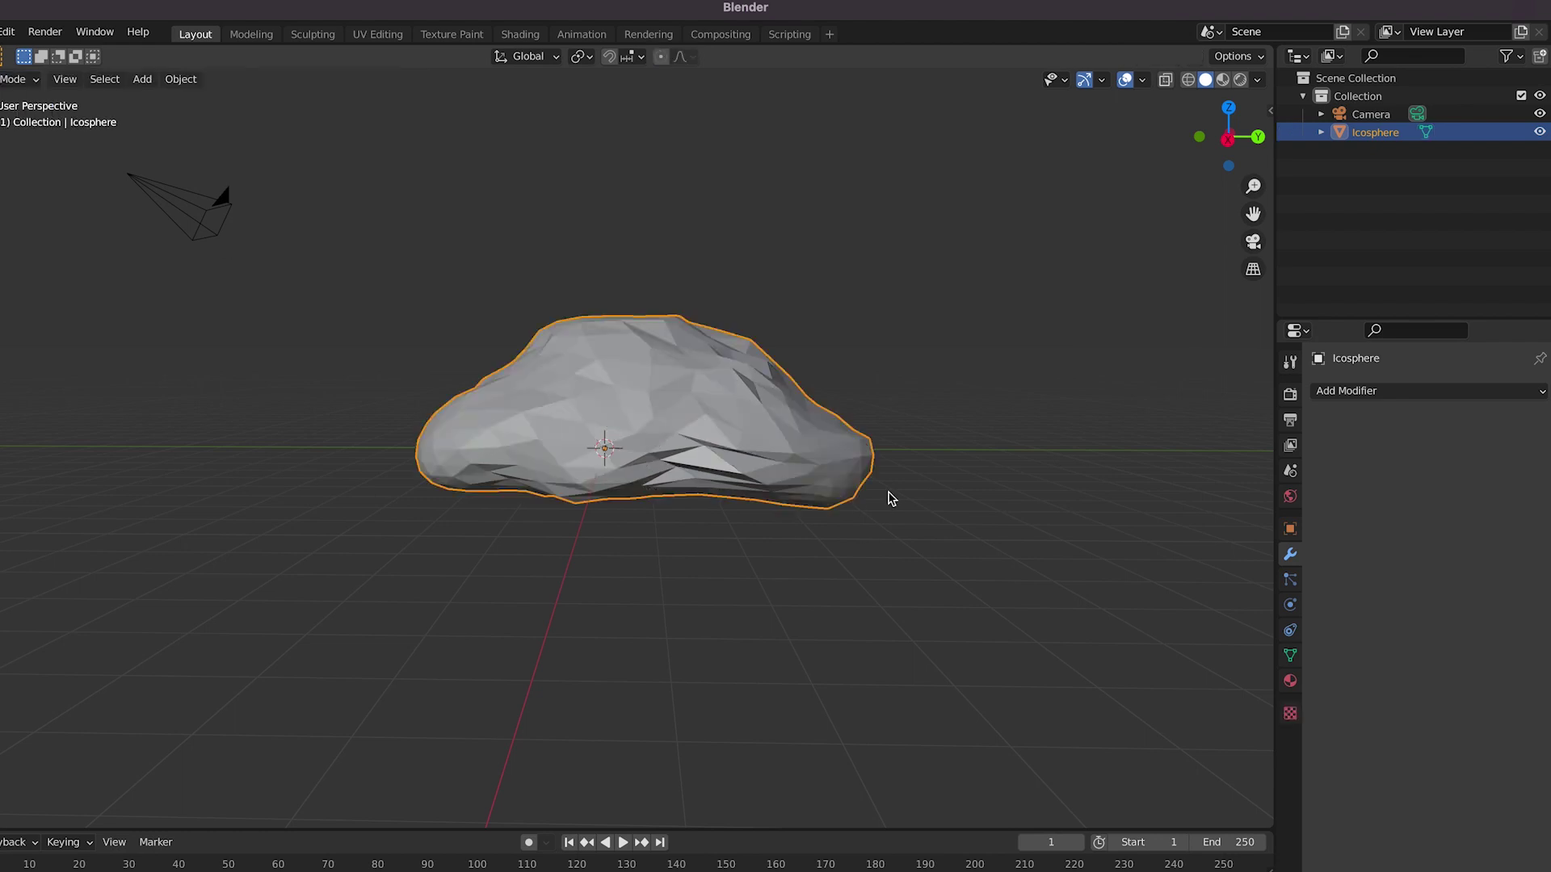
{"action": "middle_click_drag", "start_coordinate": [889, 499], "coordinate": [1368, 402]}
{"action": "left_click", "coordinate": [1369, 392]}
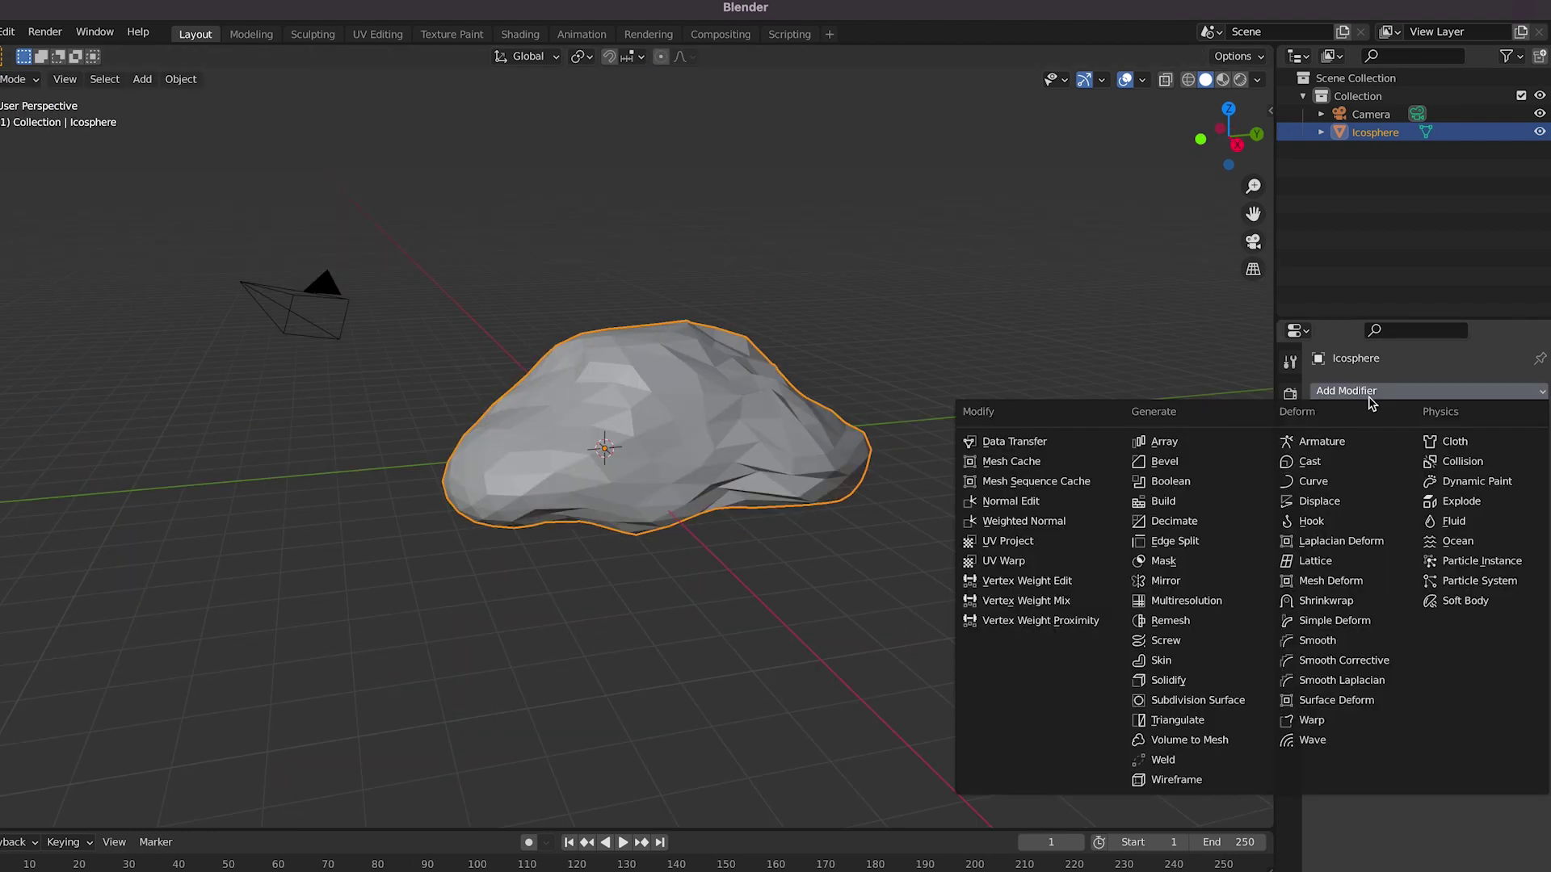
{"action": "left_click", "coordinate": [1188, 521]}
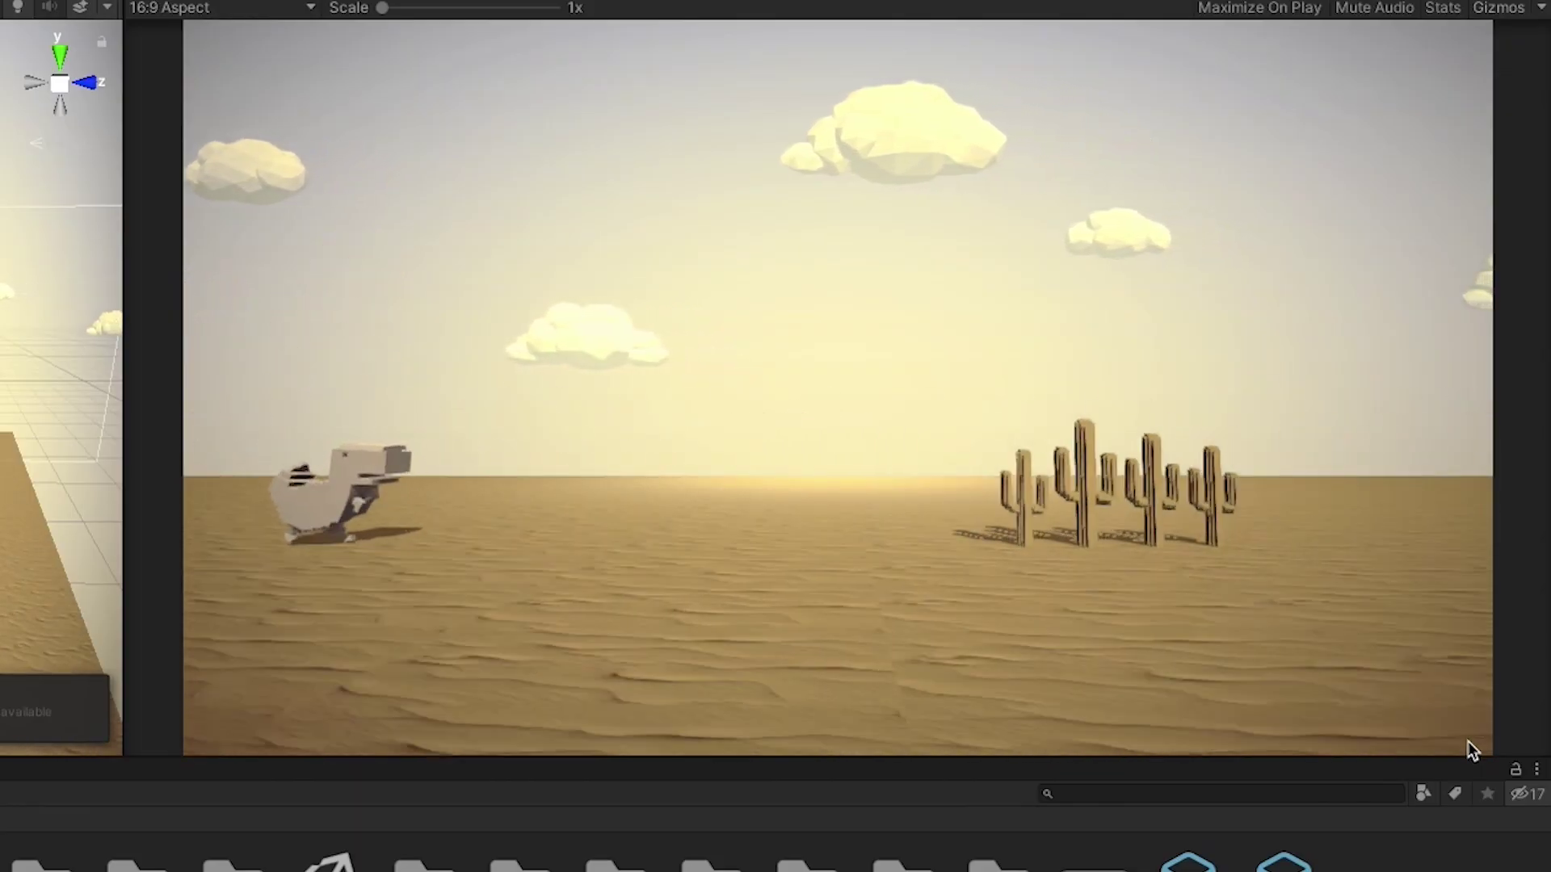
Jump the dino over successive cactus groups across the rippled desert.
{"action": "key", "text": "space"}
{"action": "key", "text": "space"}
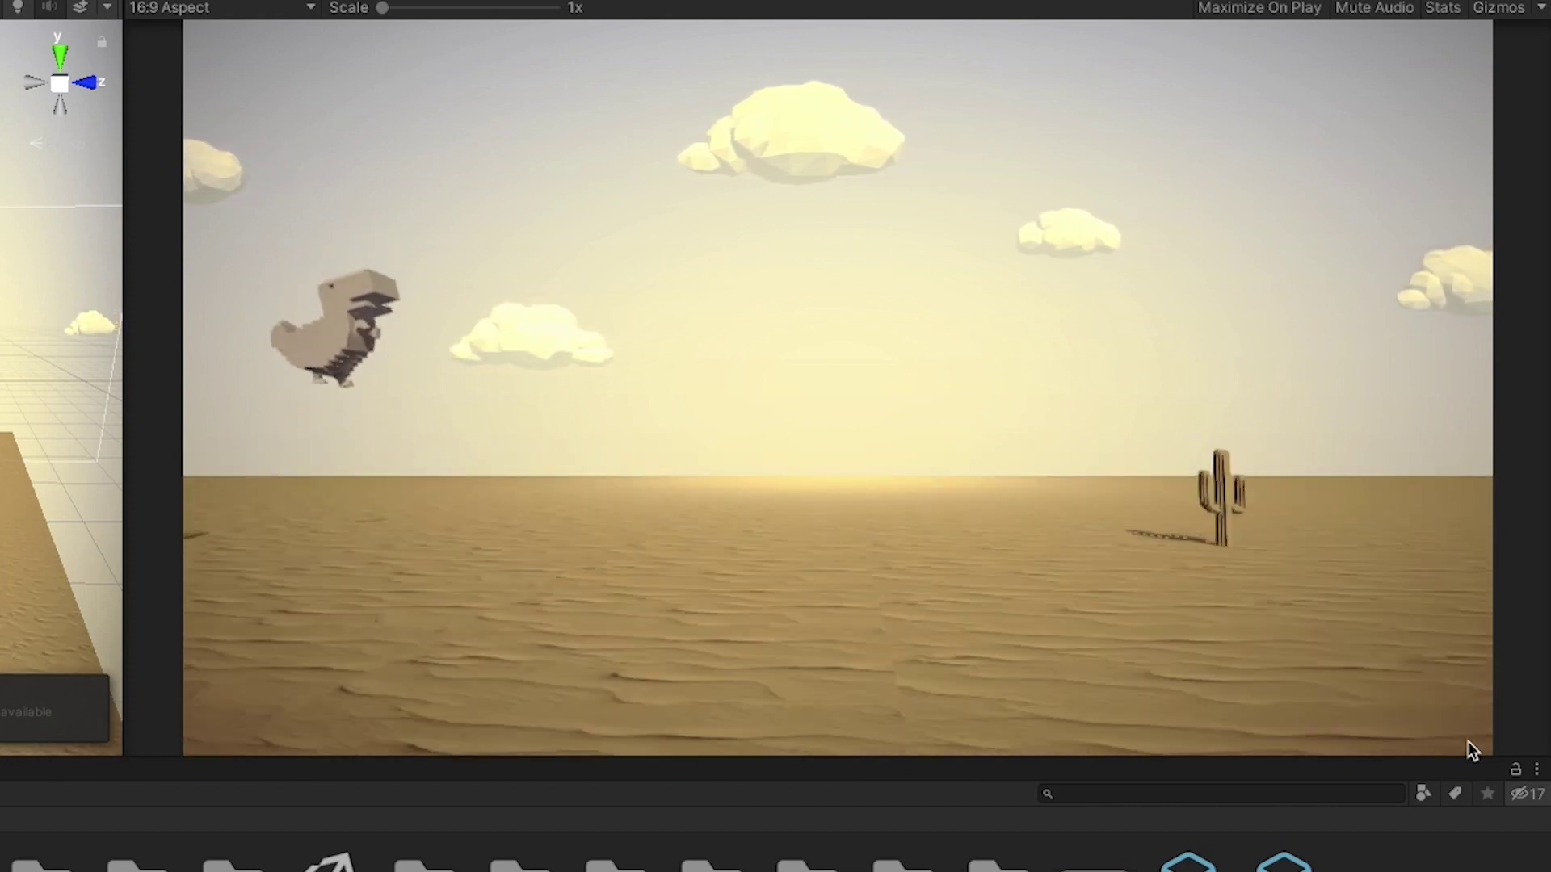
{"action": "key", "text": "space"}
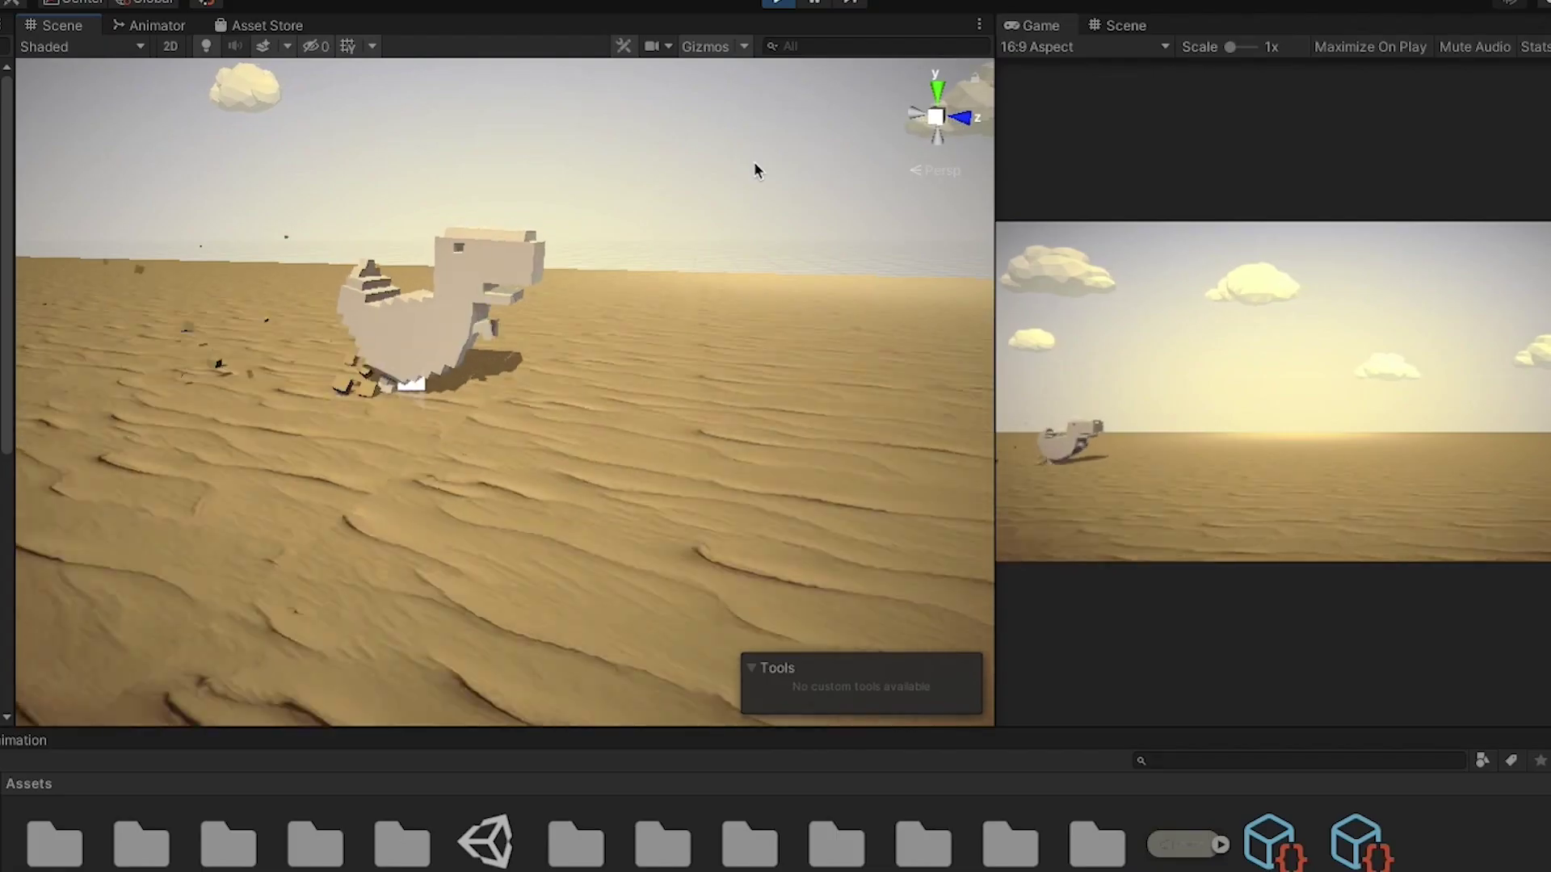
{"action": "left_click", "coordinate": [1376, 426]}
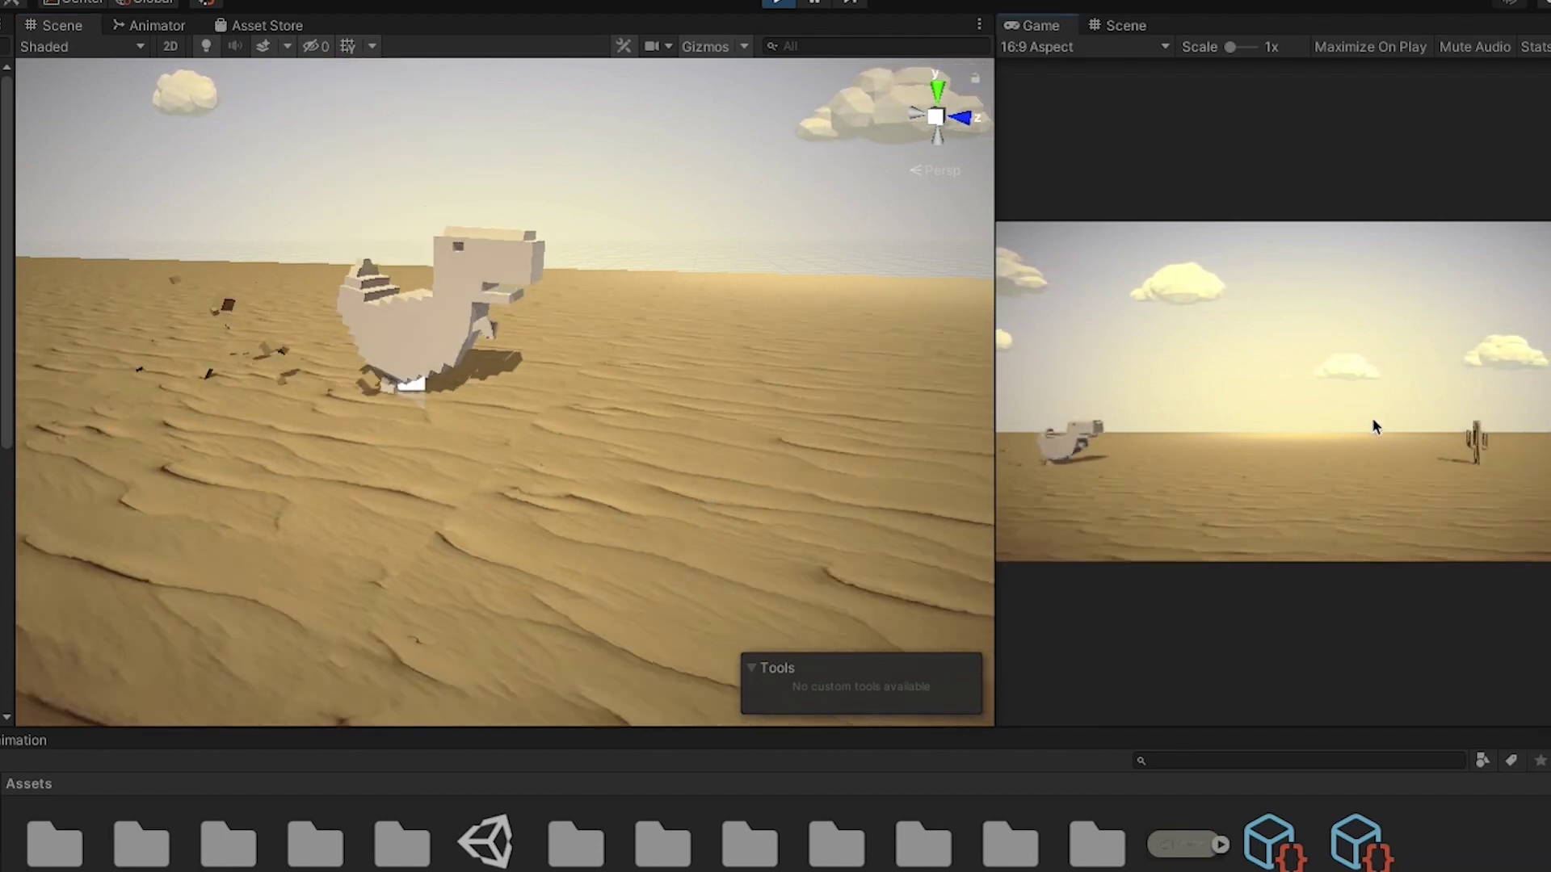
{"action": "left_click", "coordinate": [1373, 420]}
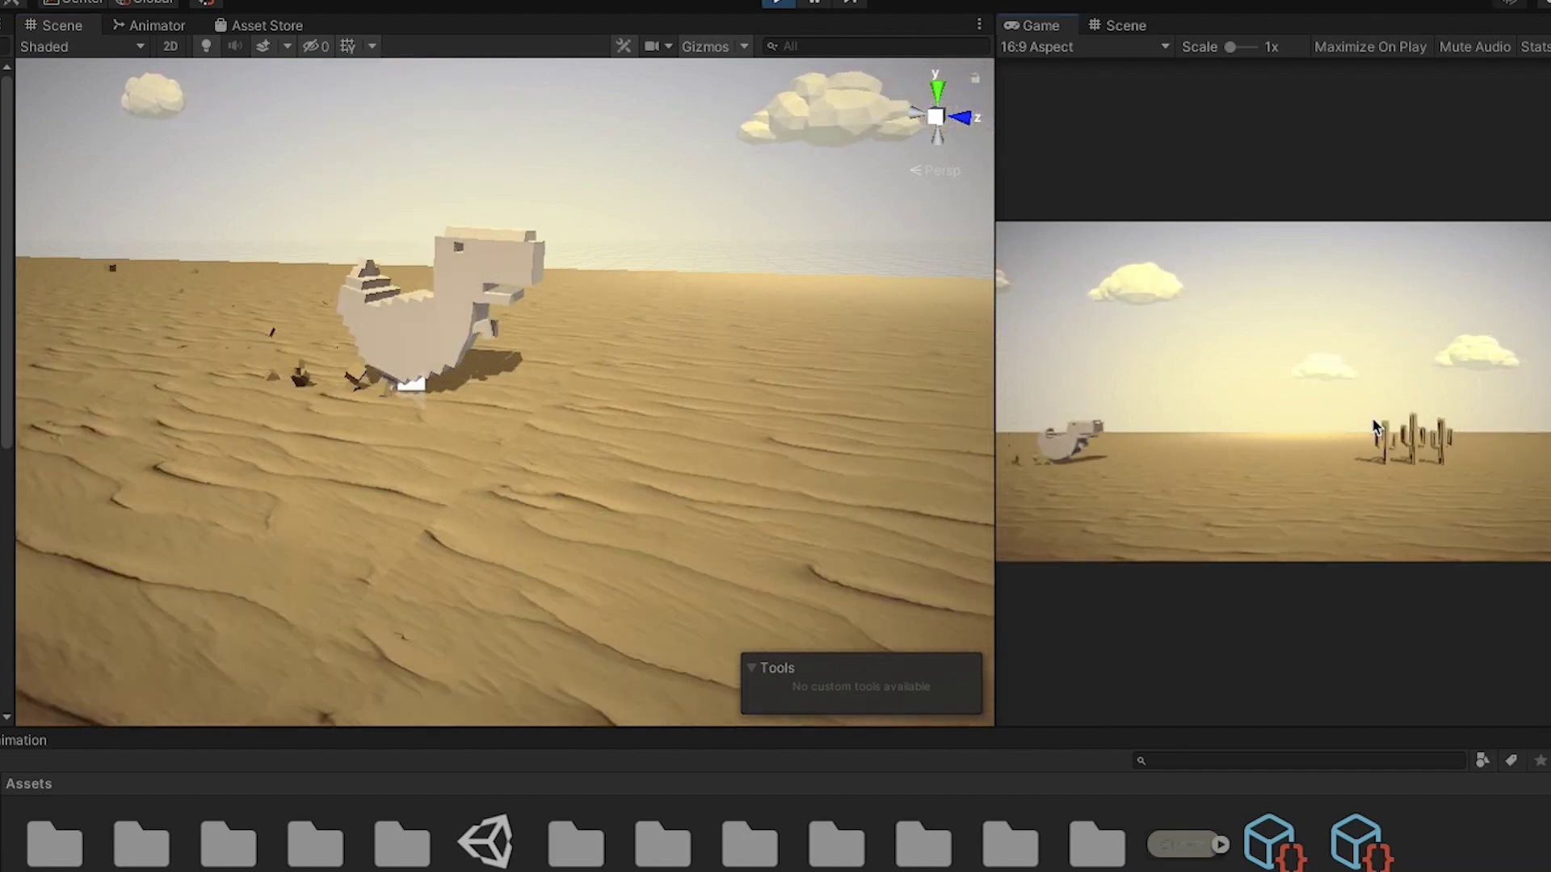
{"action": "left_click", "coordinate": [1373, 420]}
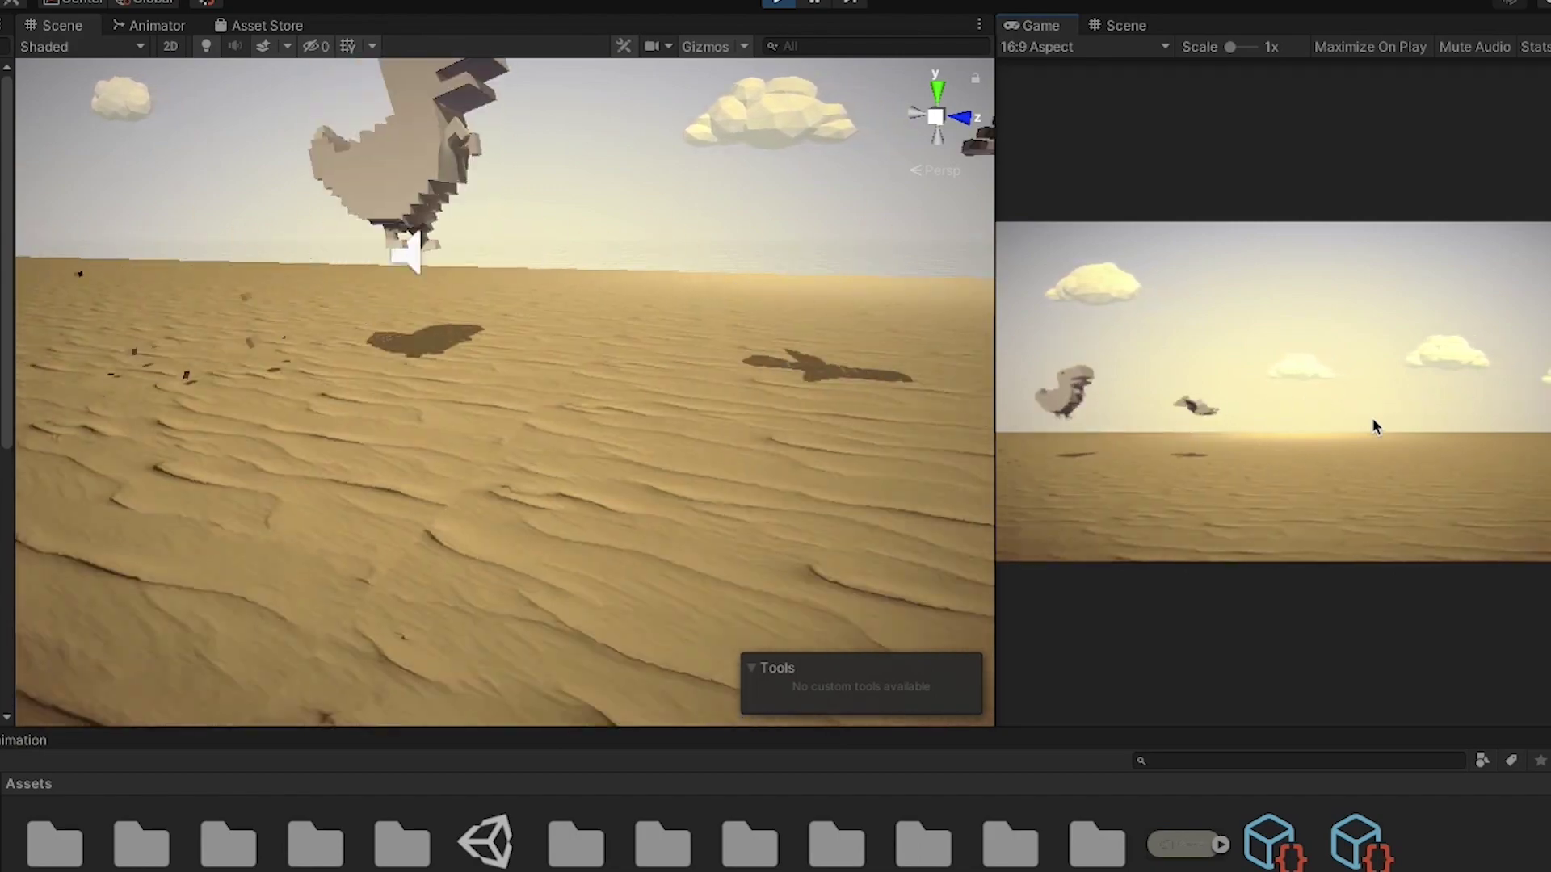
{"action": "left_click", "coordinate": [1373, 420]}
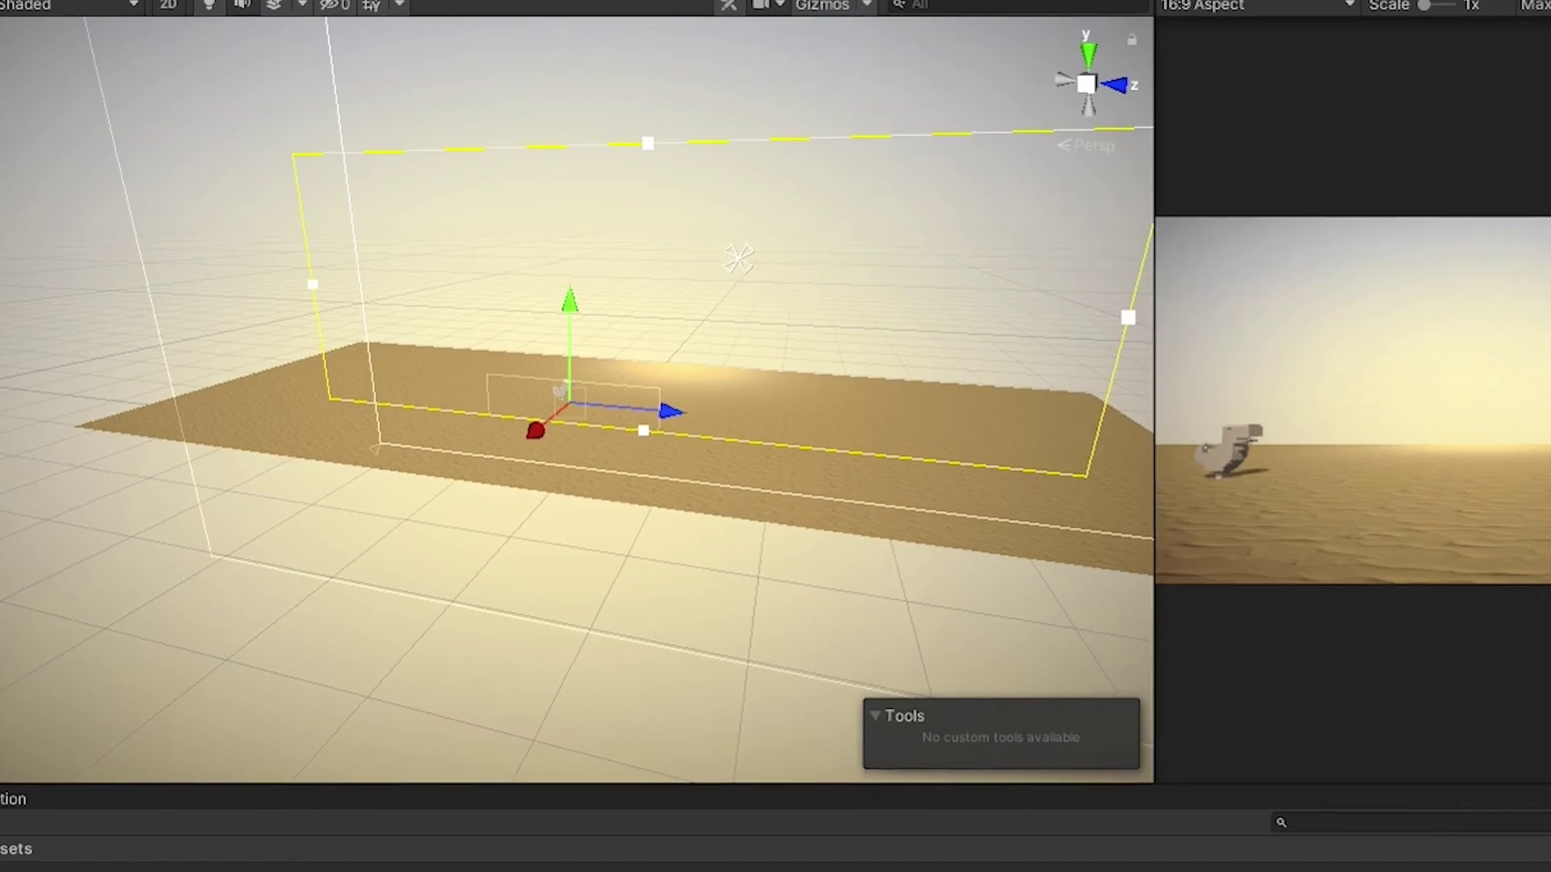
Orbit the Scene view around the HI 00045 and running-score voxel digits, selecting digit 3.
{"action": "type", "text": "Hello wor"}
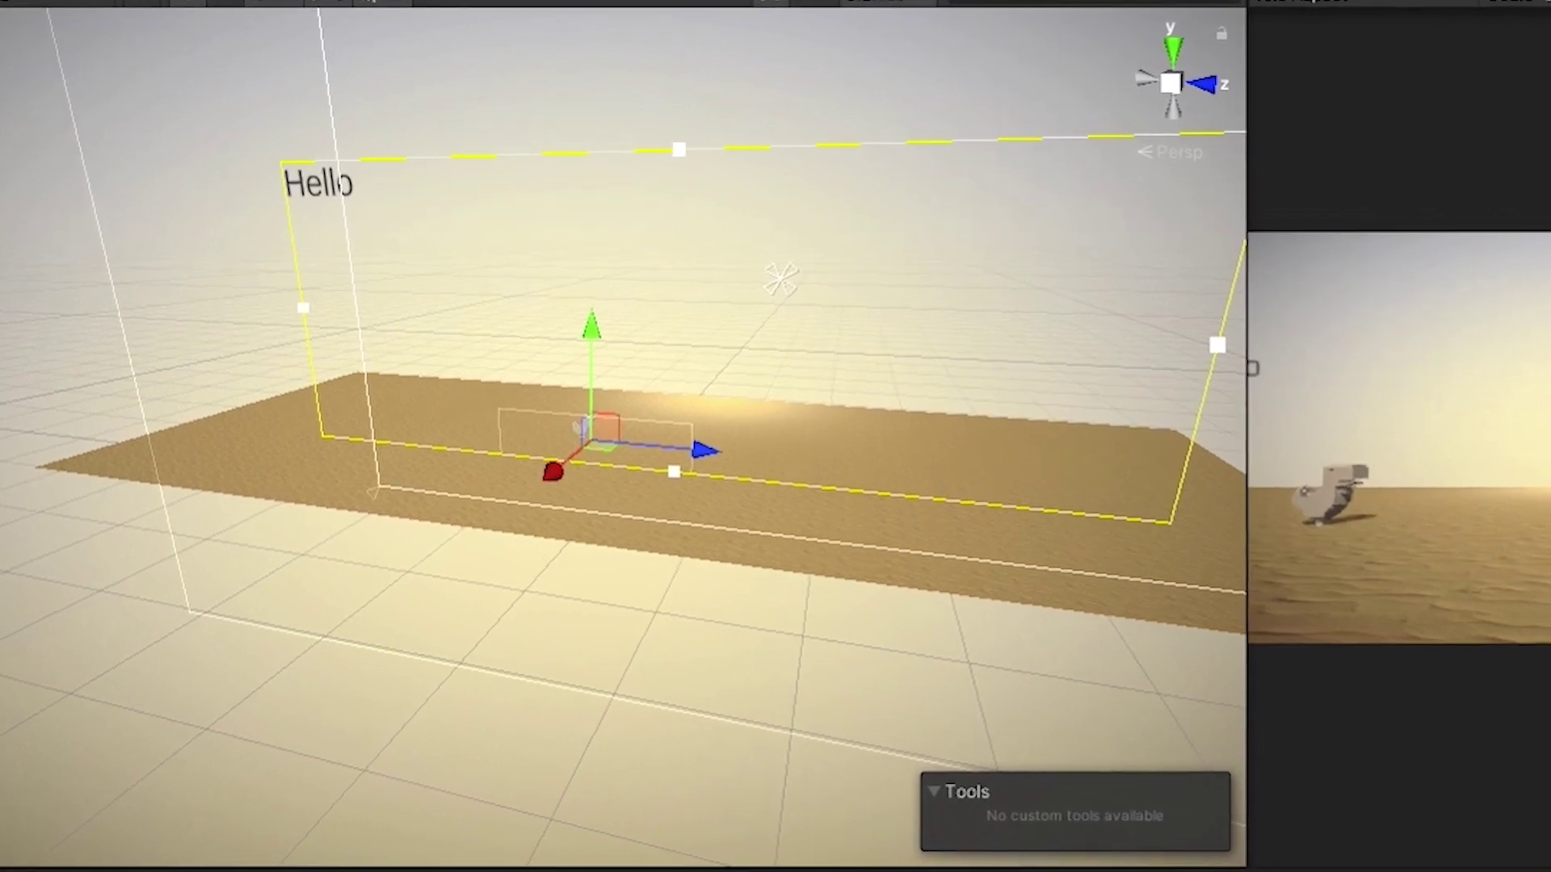
{"action": "type", "text": "ld..."}
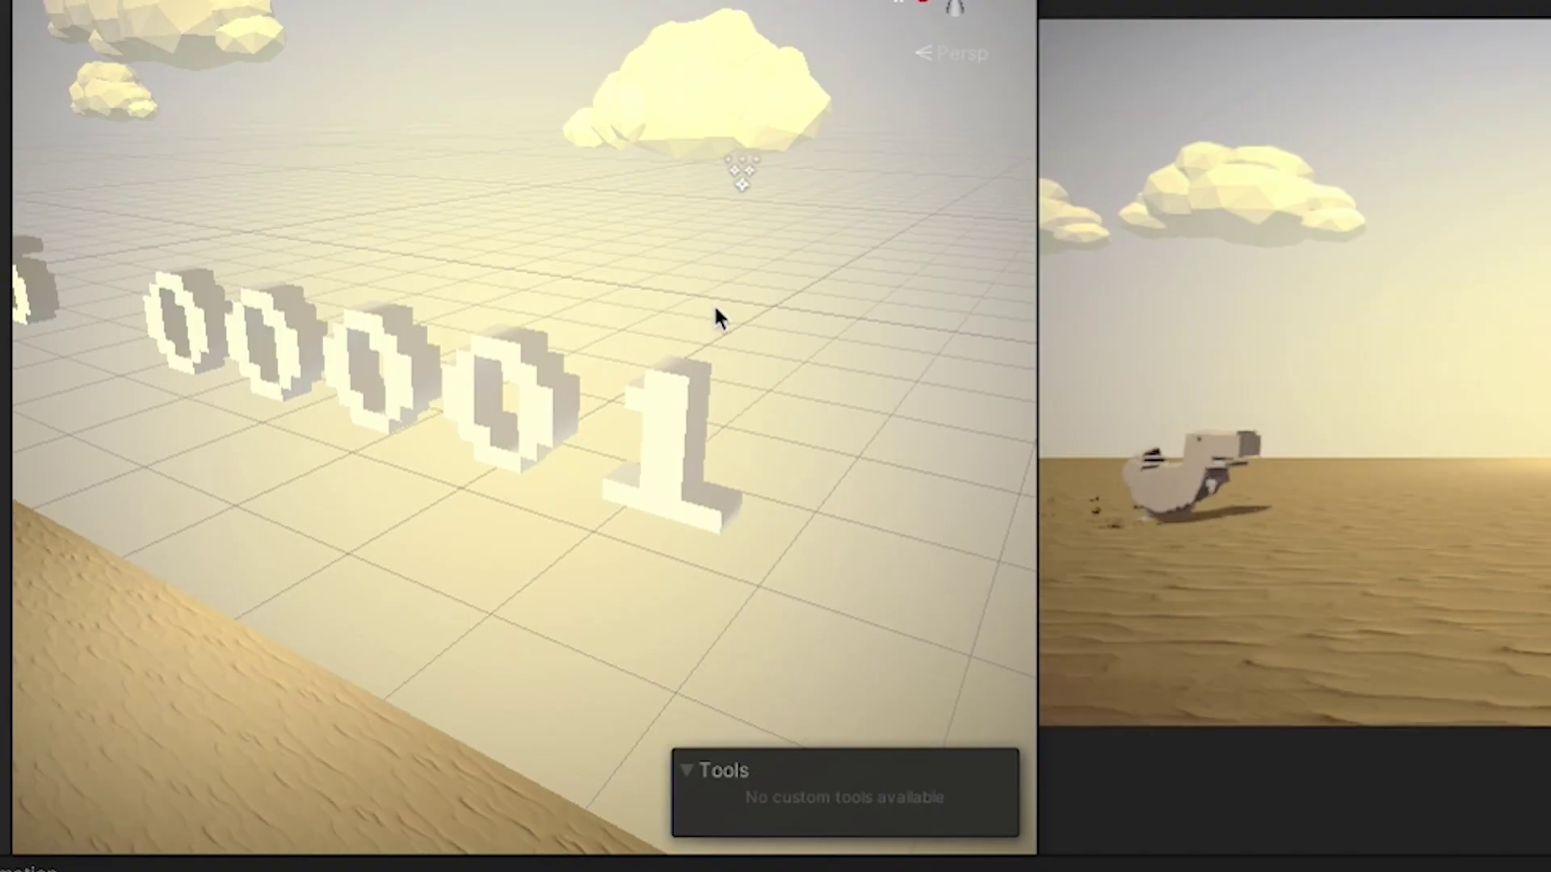
{"action": "scroll", "coordinate": [719, 307], "scroll_direction": "down", "scroll_amount": 10}
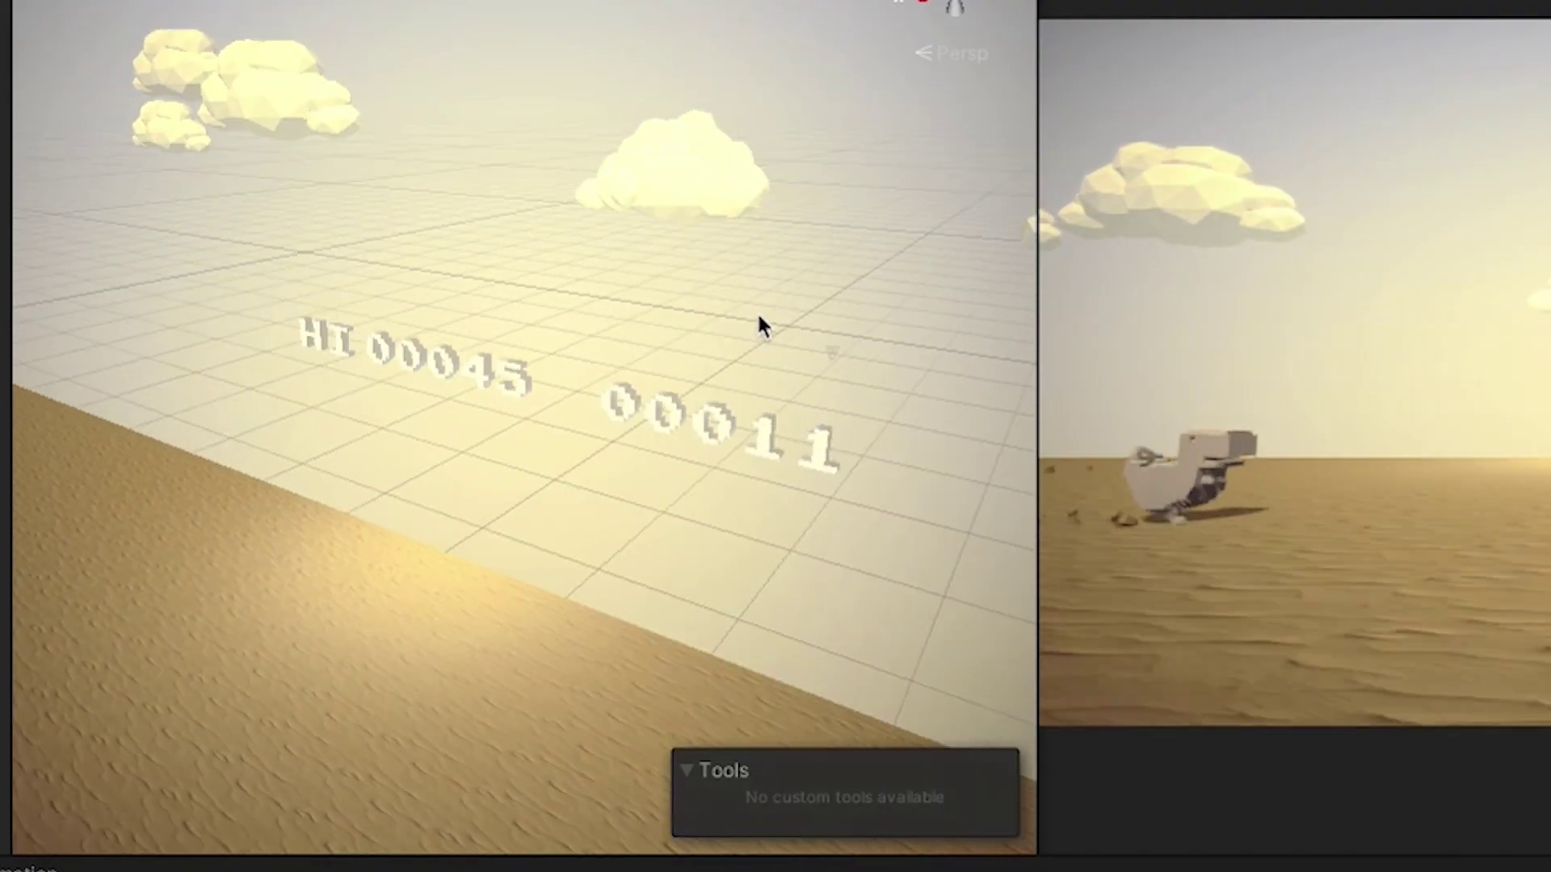
{"action": "right_click_drag", "start_coordinate": [744, 313], "coordinate": [717, 297]}
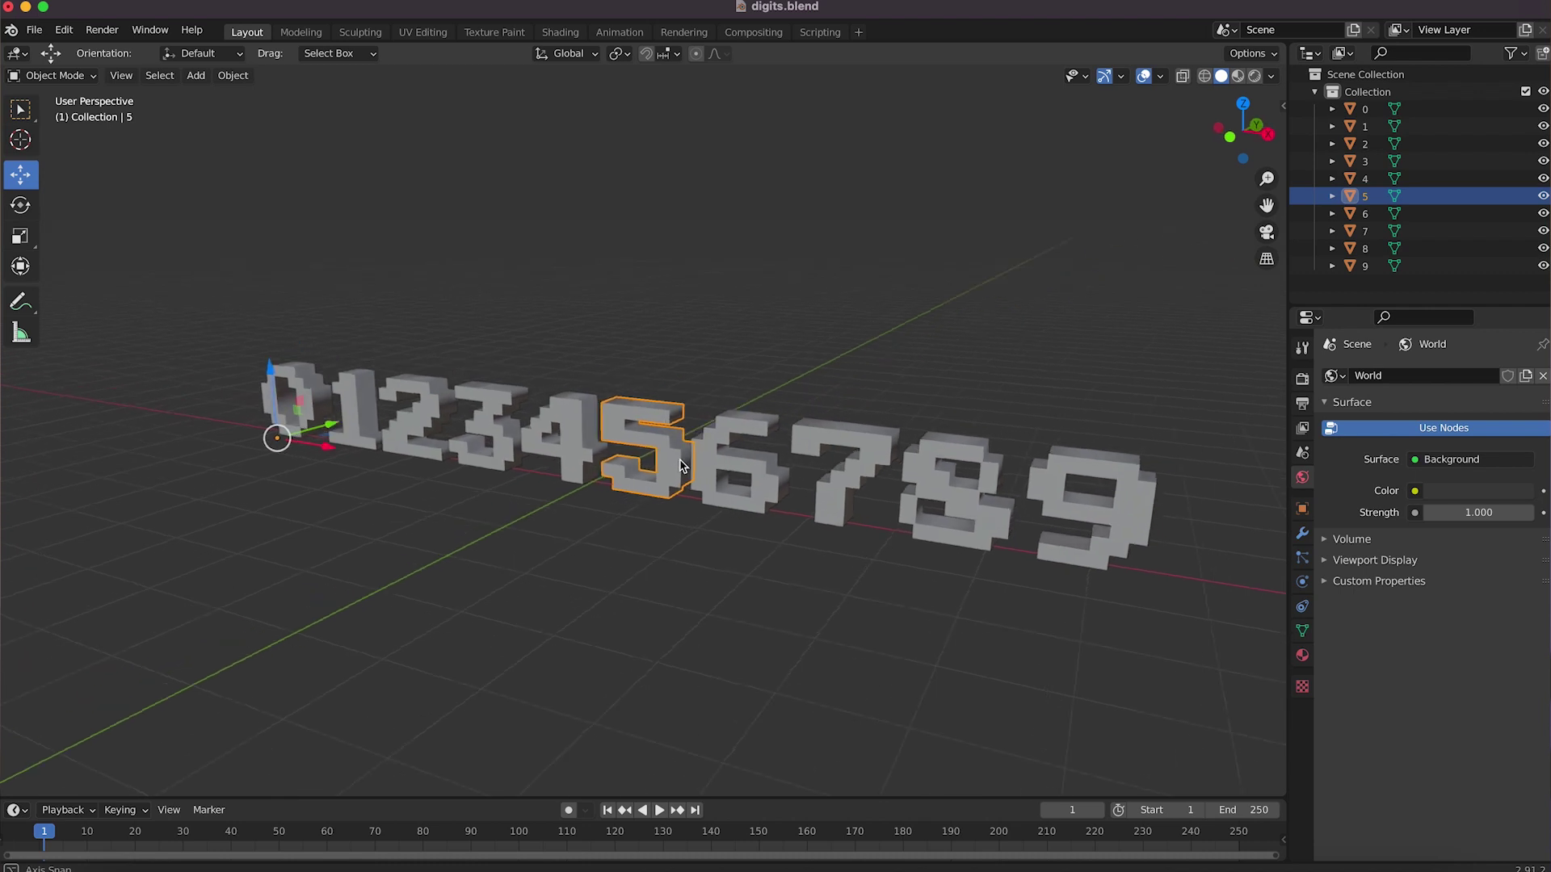
{"action": "middle_click_drag", "start_coordinate": [681, 466], "coordinate": [806, 442]}
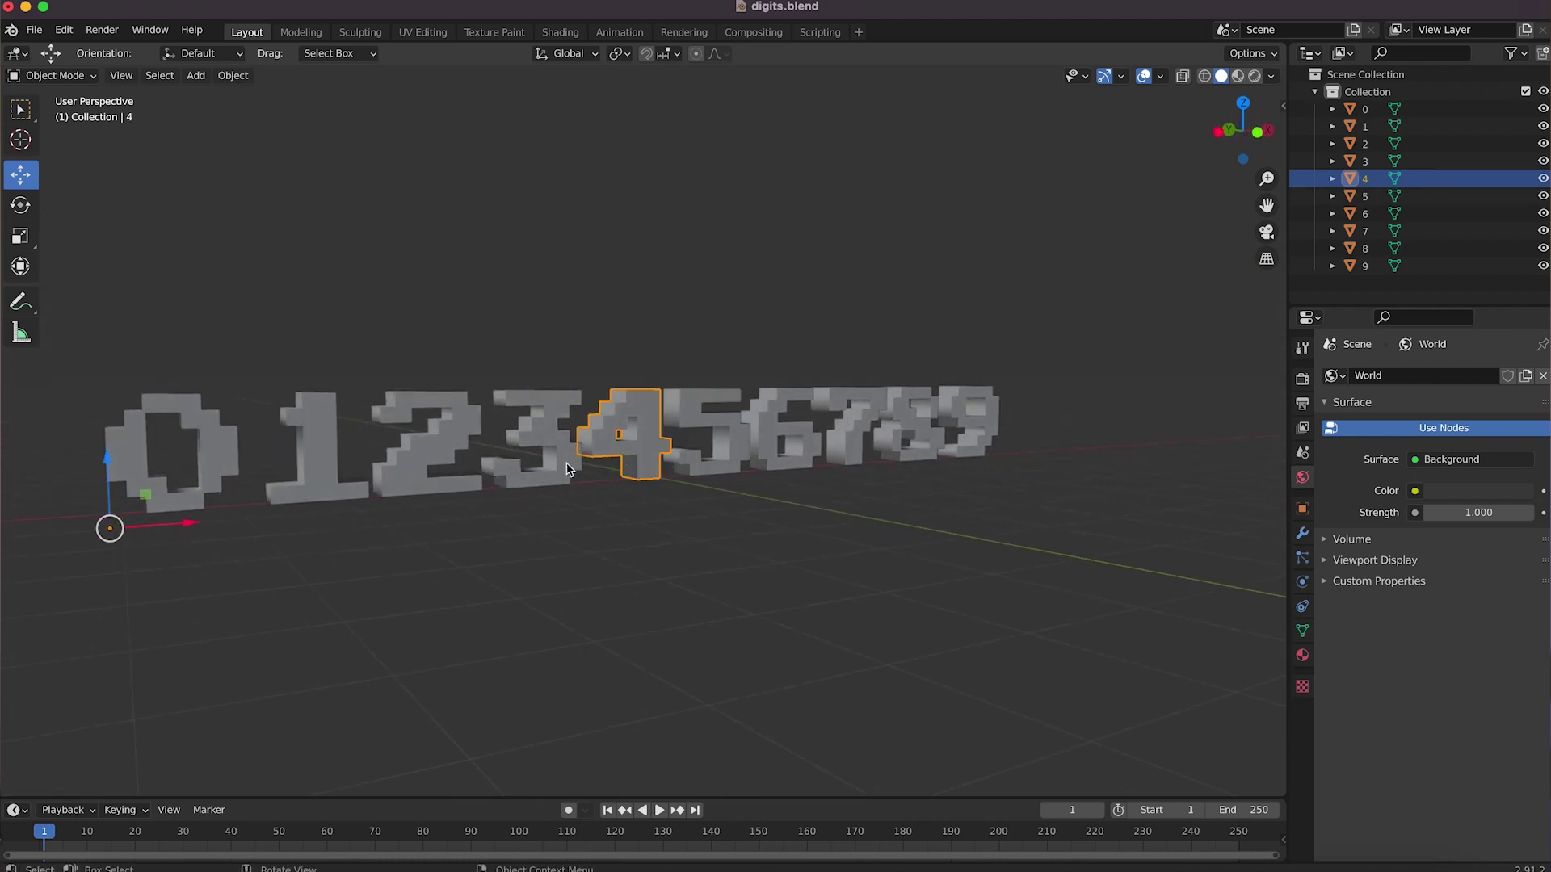
{"action": "left_click", "coordinate": [568, 468]}
{"action": "middle_click_drag", "start_coordinate": [568, 469], "coordinate": [589, 481]}
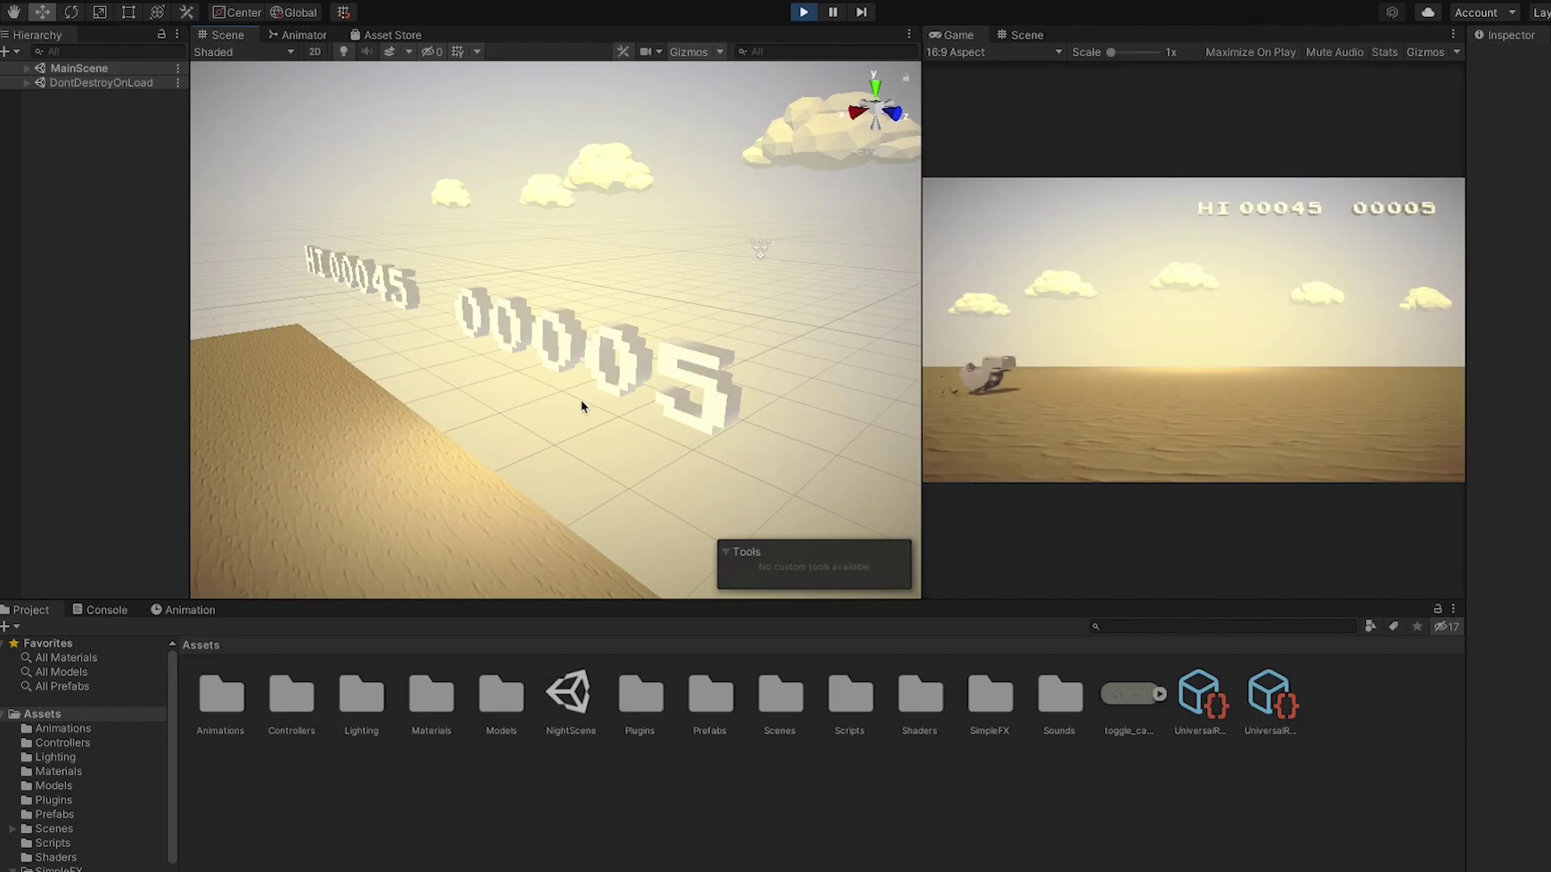
{"action": "middle_click_drag", "start_coordinate": [580, 400], "coordinate": [521, 362]}
Turn Cast Shadows off on score digit 7's Mesh Renderer.
{"action": "left_click", "coordinate": [29, 69]}
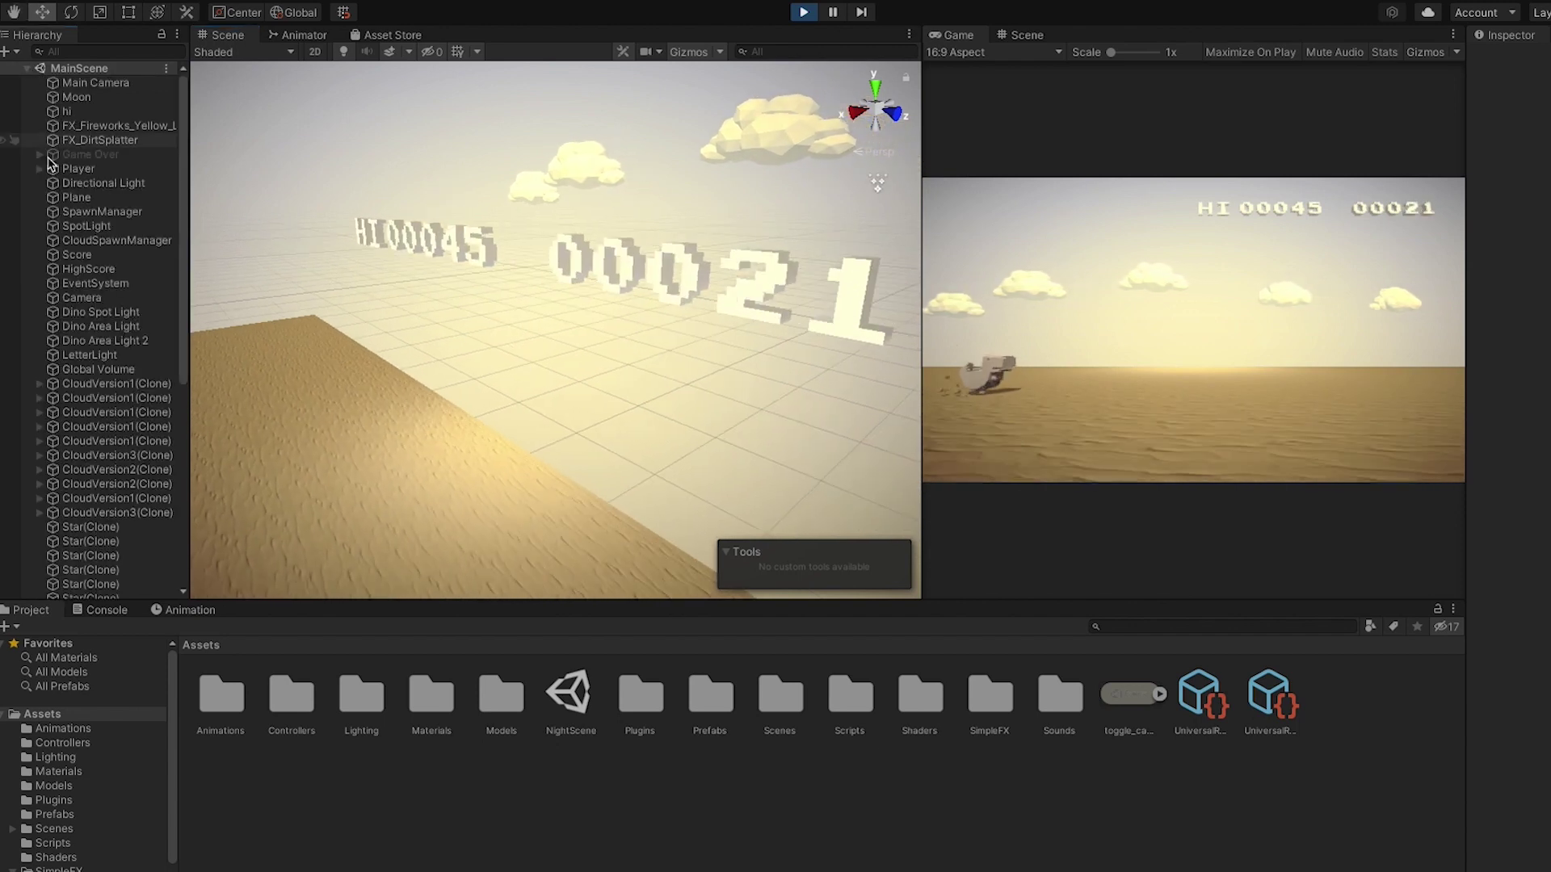
{"action": "scroll", "coordinate": [113, 412], "scroll_direction": "down", "scroll_amount": 8}
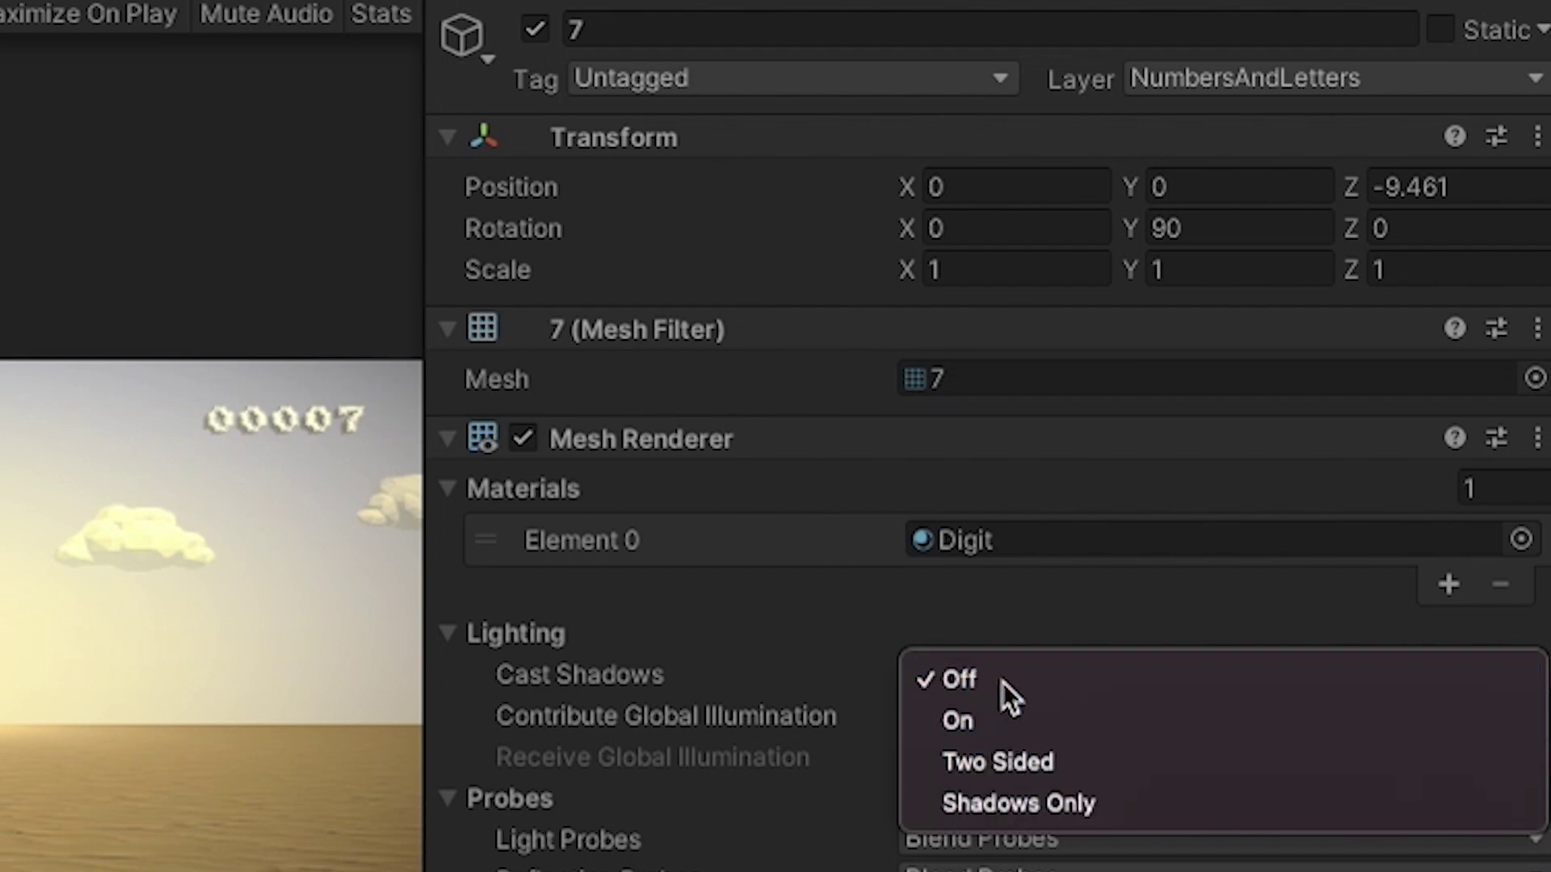
{"action": "left_click", "coordinate": [1002, 682]}
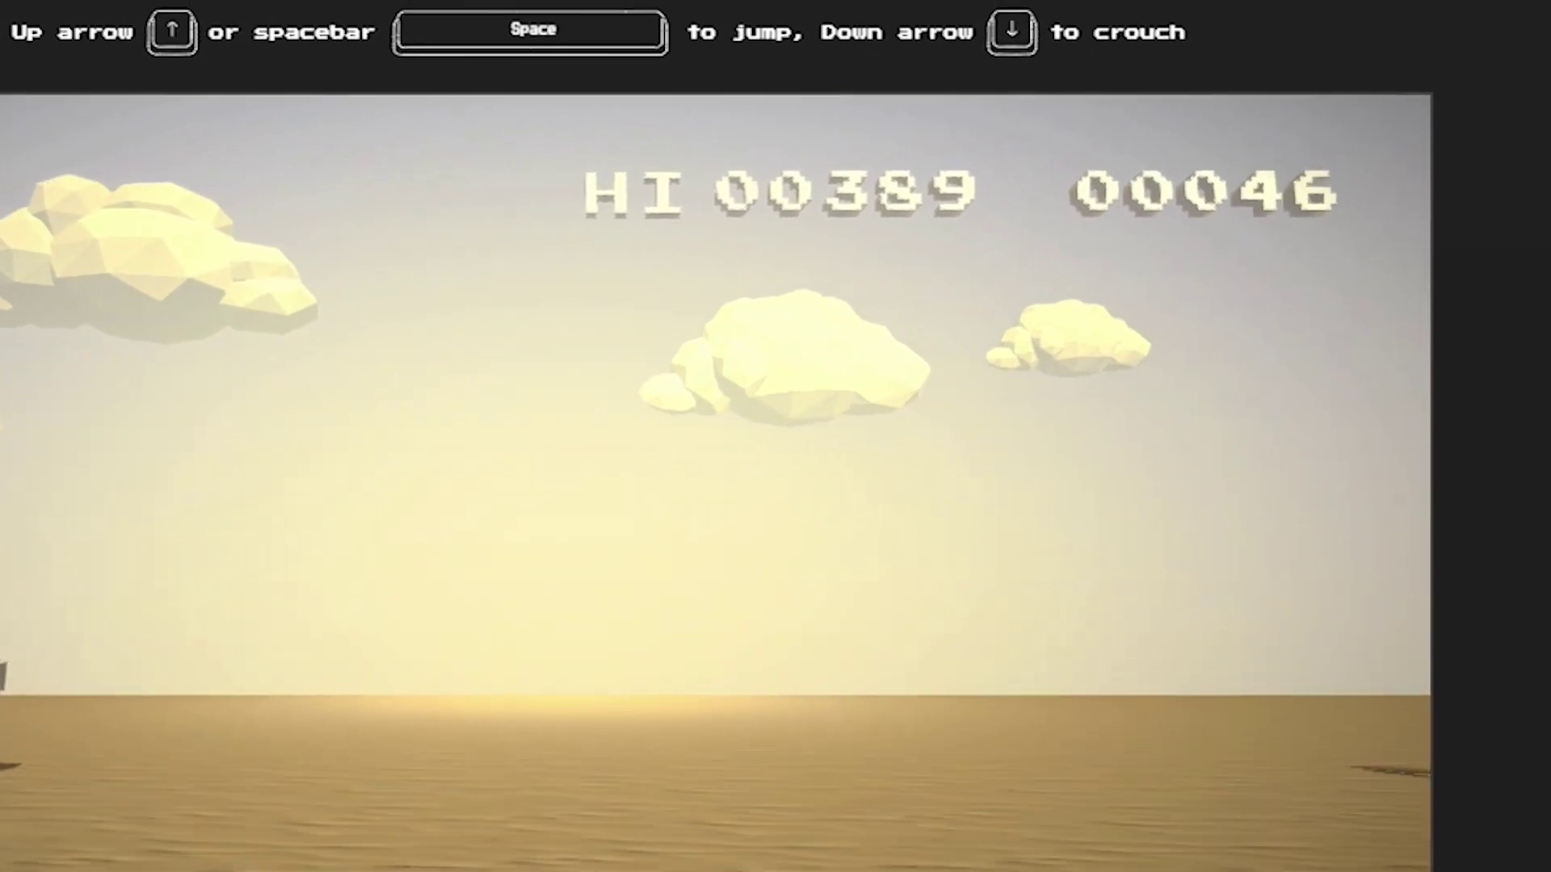
Jump the dino over the cacti in the browser test run.
{"action": "key", "text": "space"}
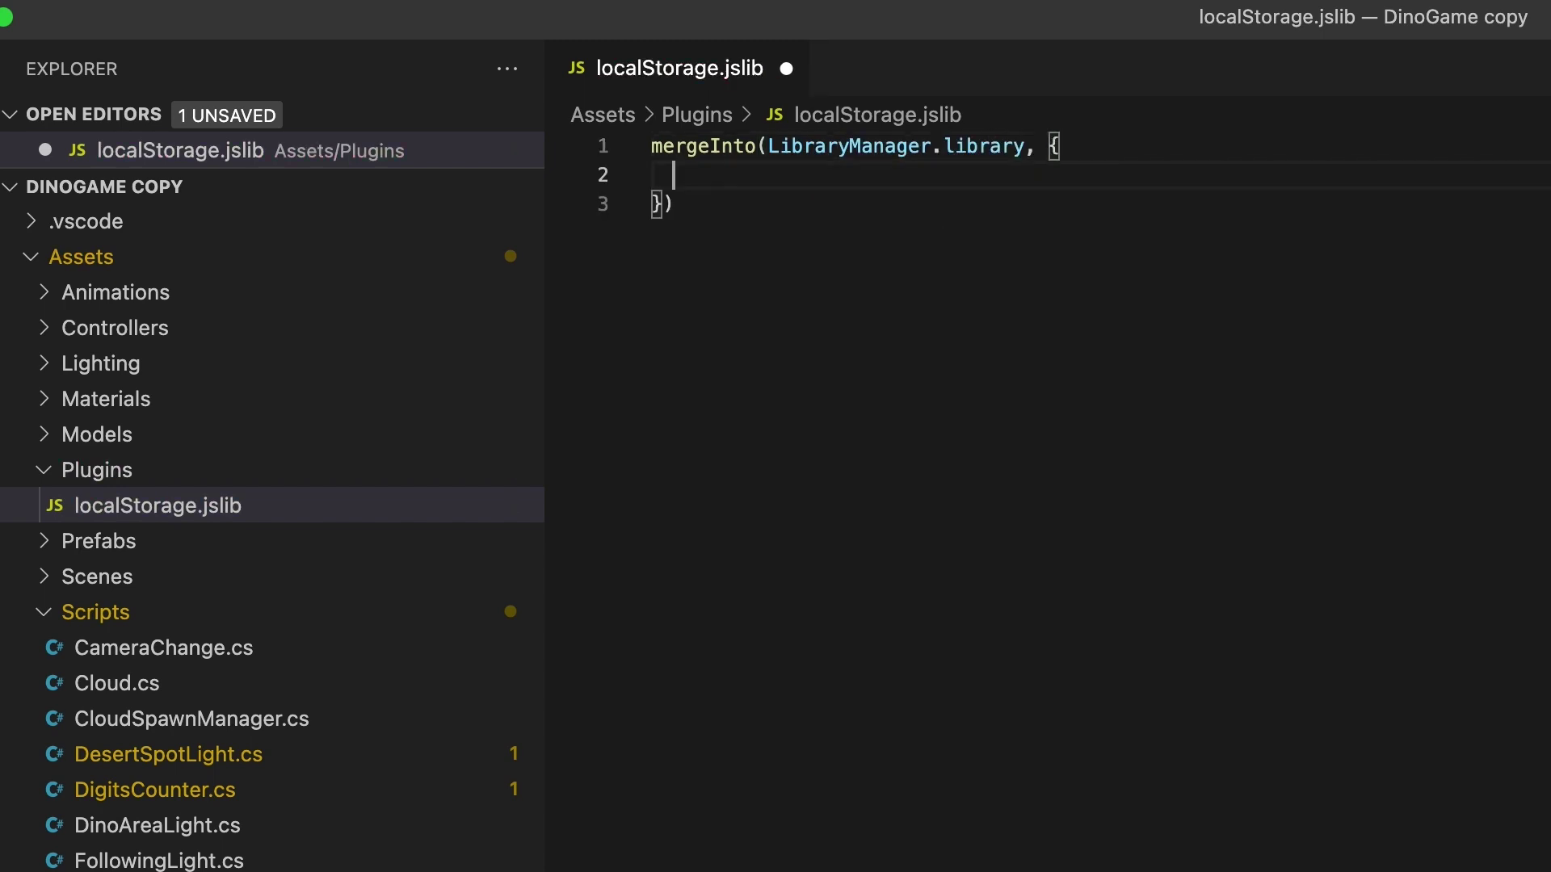
In localStorage.jslib, make SetScore save to '3d_dino_game_score' and make GetScore return its parsed value.
{"action": "type", "text": "(\"3d_dino_game_score\", num);"}
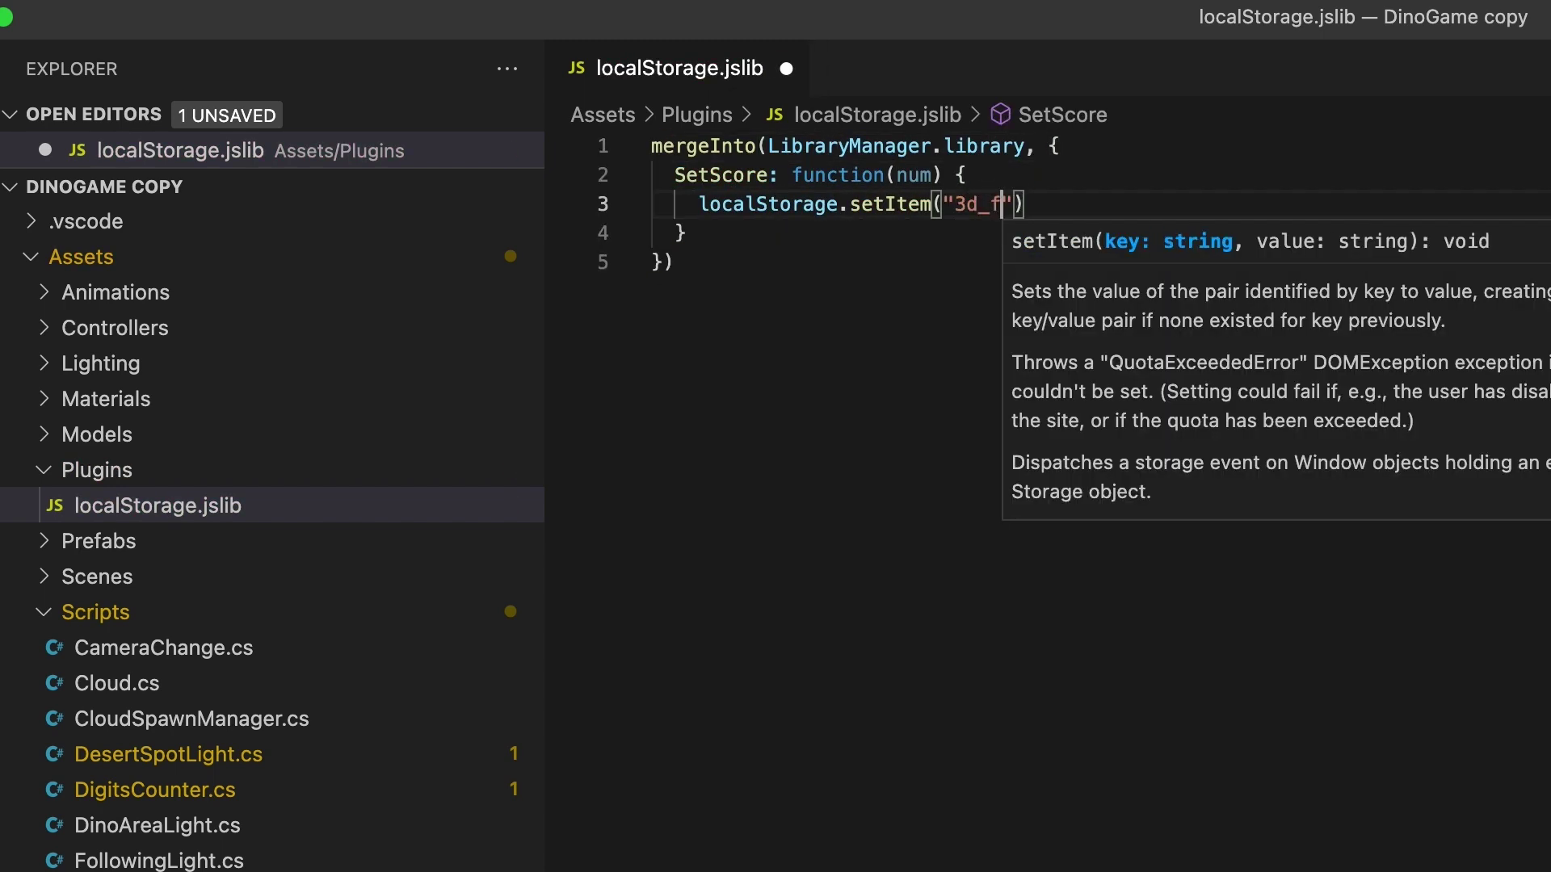
{"action": "key", "text": "Down"}
{"action": "type", "text": ","}
{"action": "key", "text": "Return"}
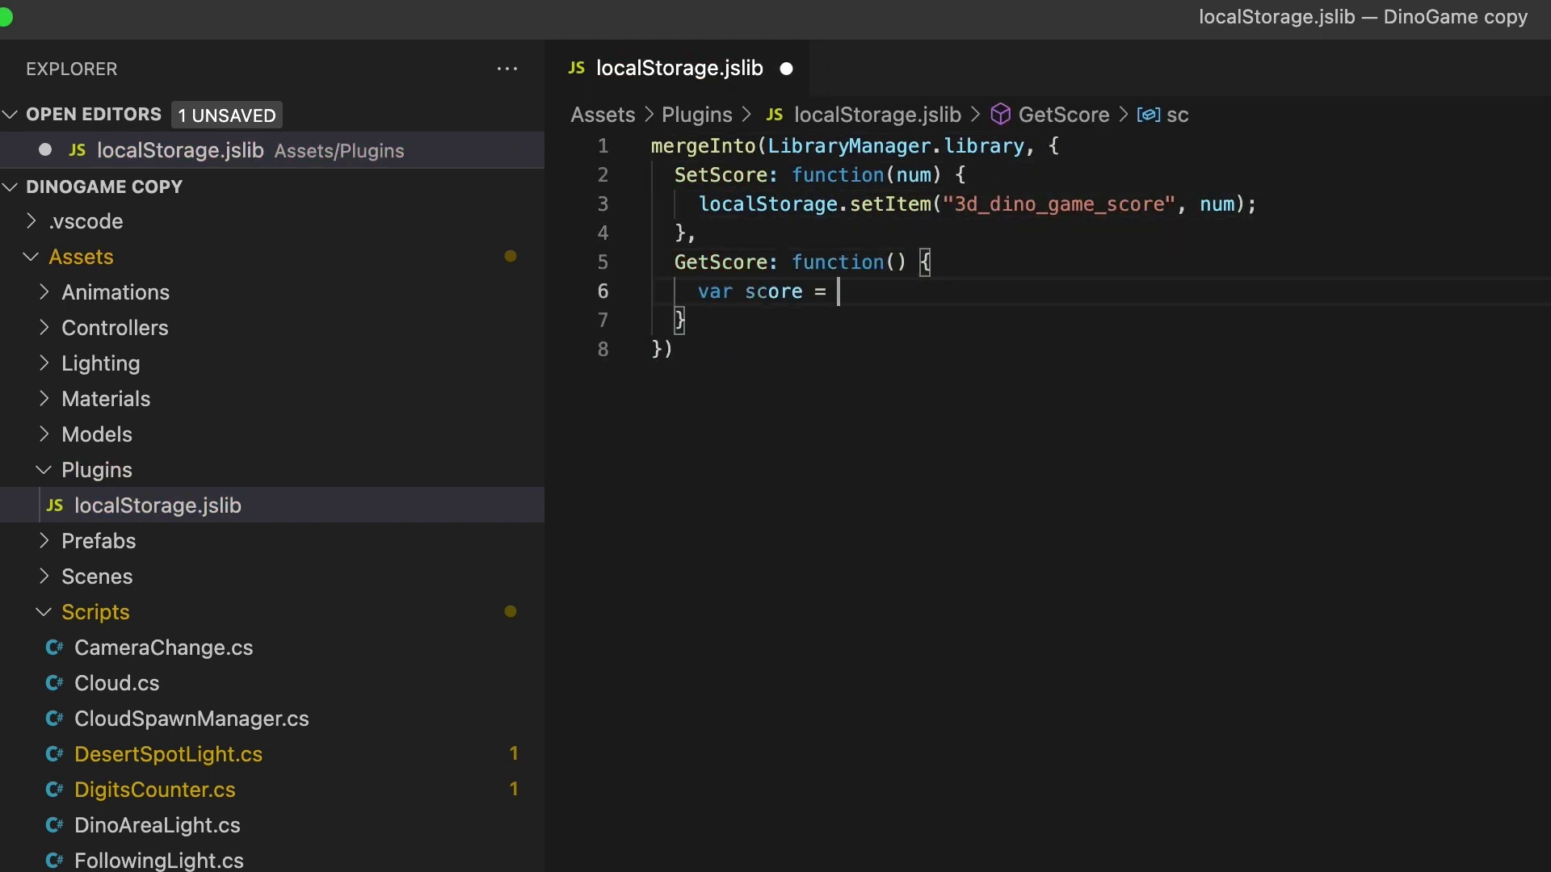
{"action": "type", "text": "localStorage.getItem(\"3d_dino_game_score\");"}
{"action": "key", "text": "Return"}
{"action": "type", "text": "return parseInt(score,"}
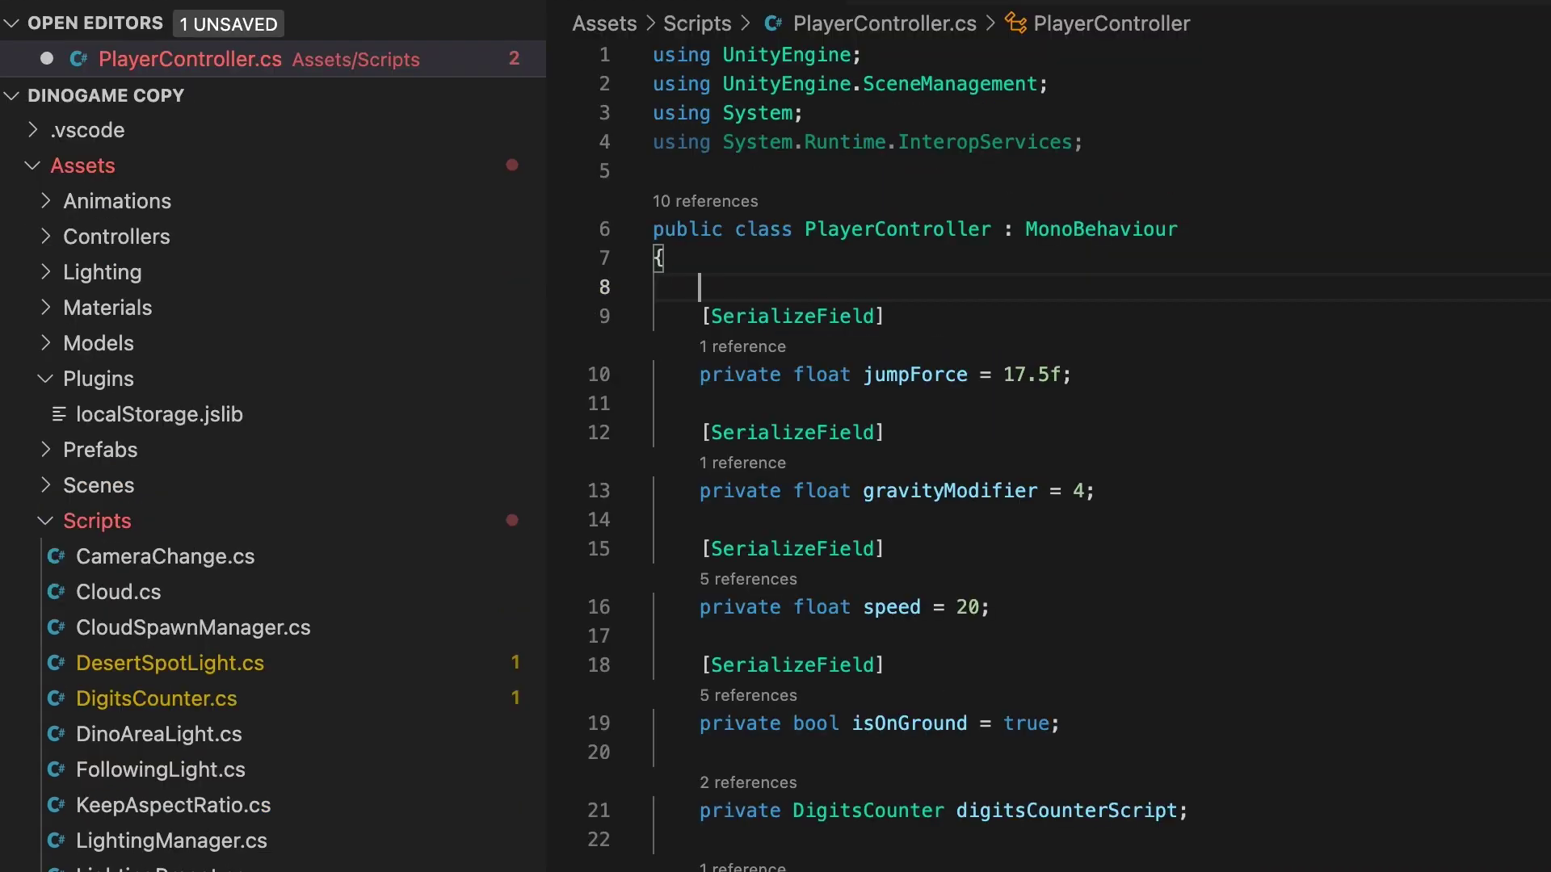
Declare an external SetScore(int num) in PlayerController with [DllImport("__Internal")].
{"action": "type", "text": "[DllImport("}
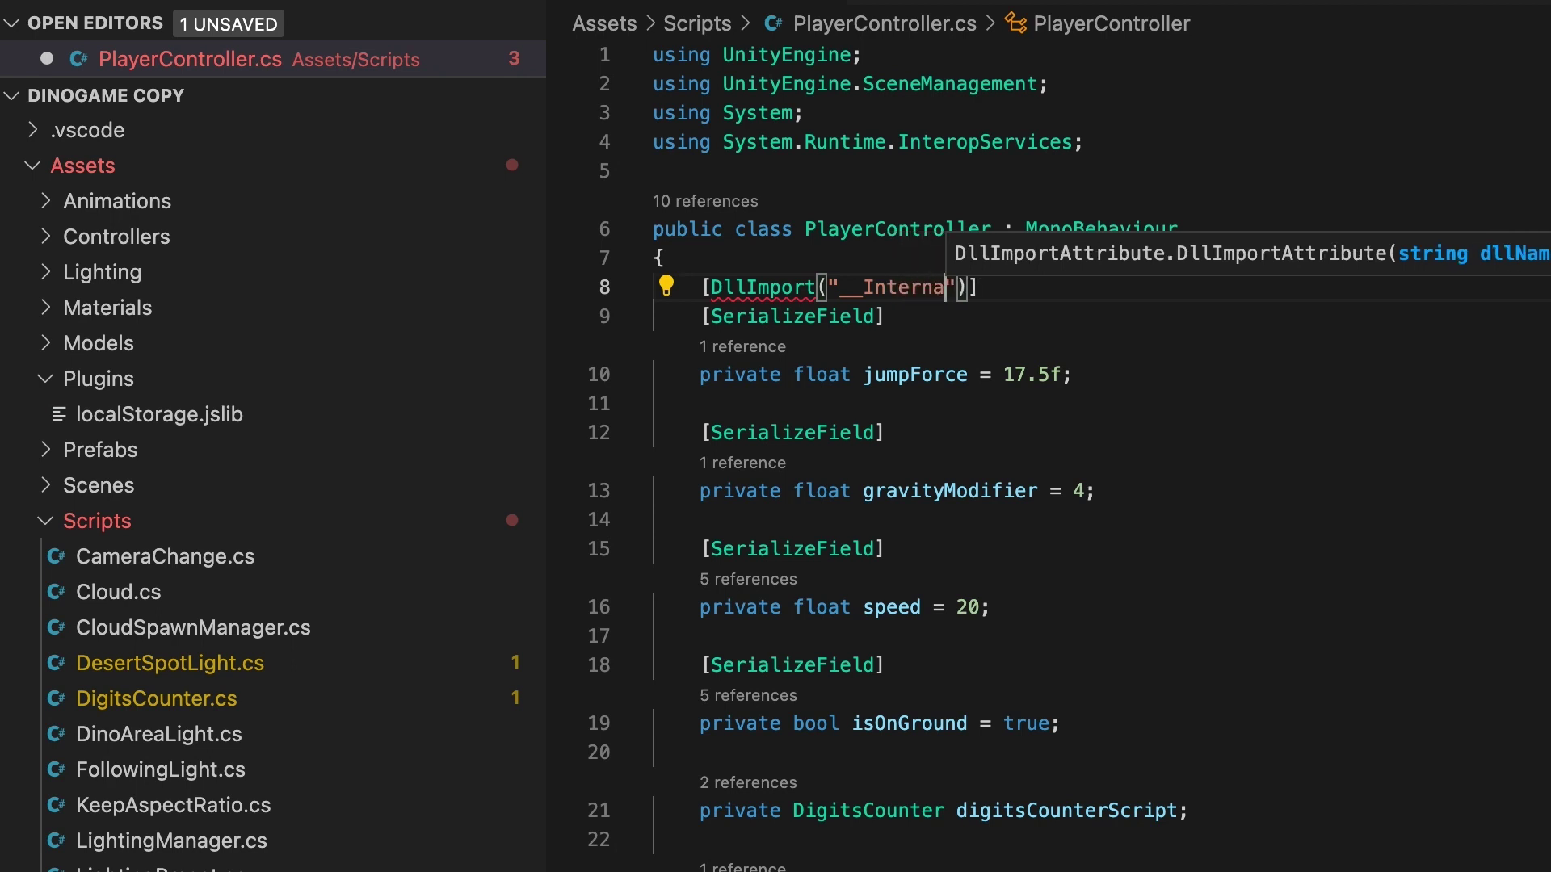
{"action": "type", "text": "\"__Internal\")]"}
{"action": "key", "text": "Return"}
{"action": "type", "text": "private stati"}
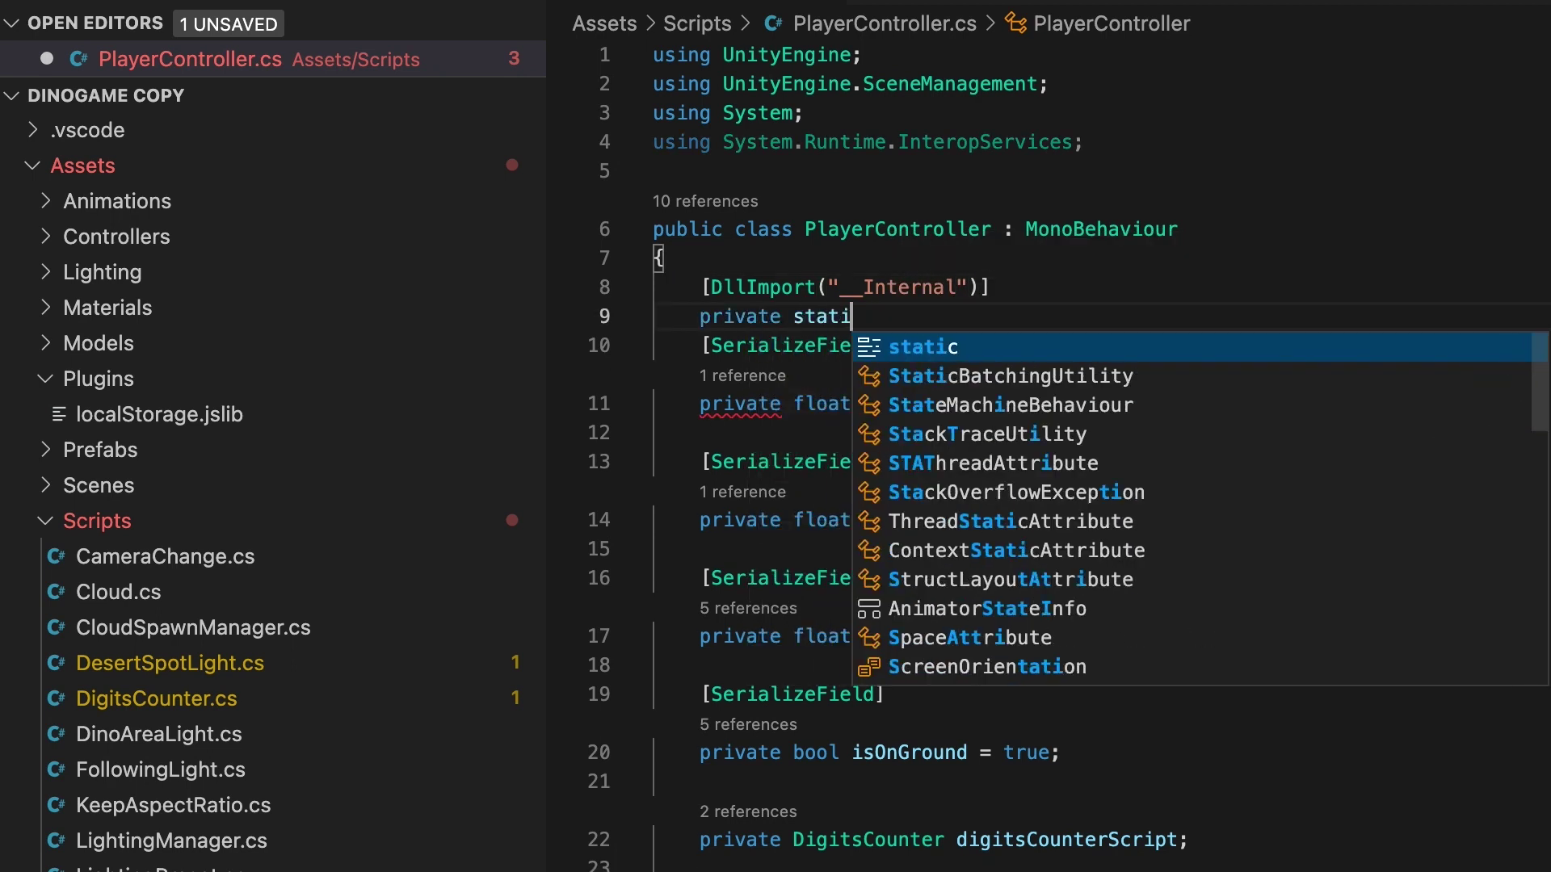
{"action": "type", "text": "c extern void SetScore(int num;"}
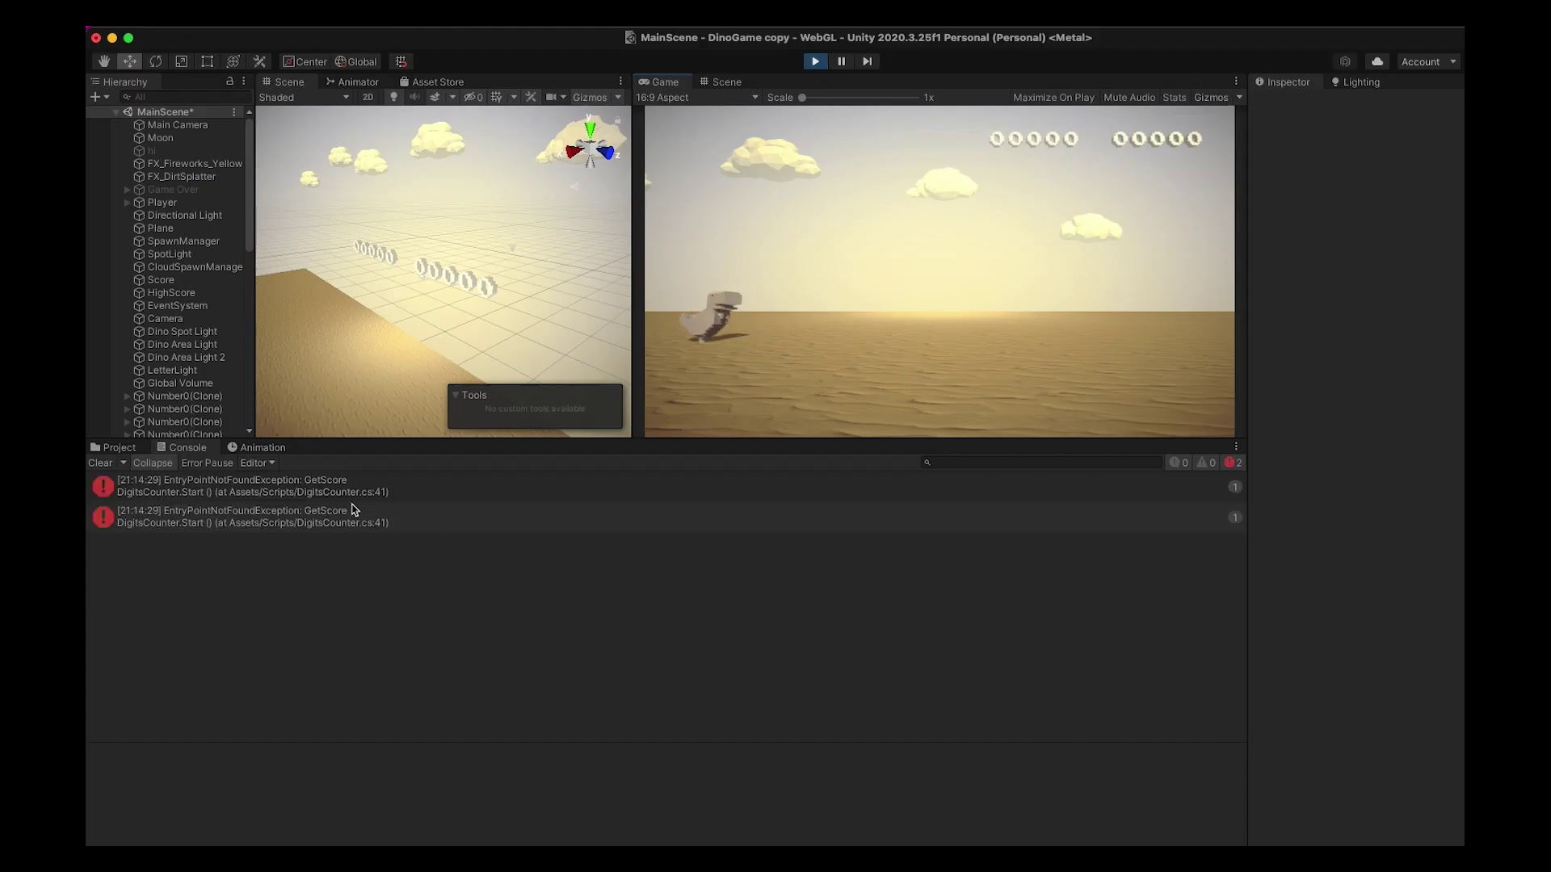
Inspect the GetScore and SetScore EntryPointNotFoundException errors in Unity's console.
{"action": "left_click", "coordinate": [339, 490]}
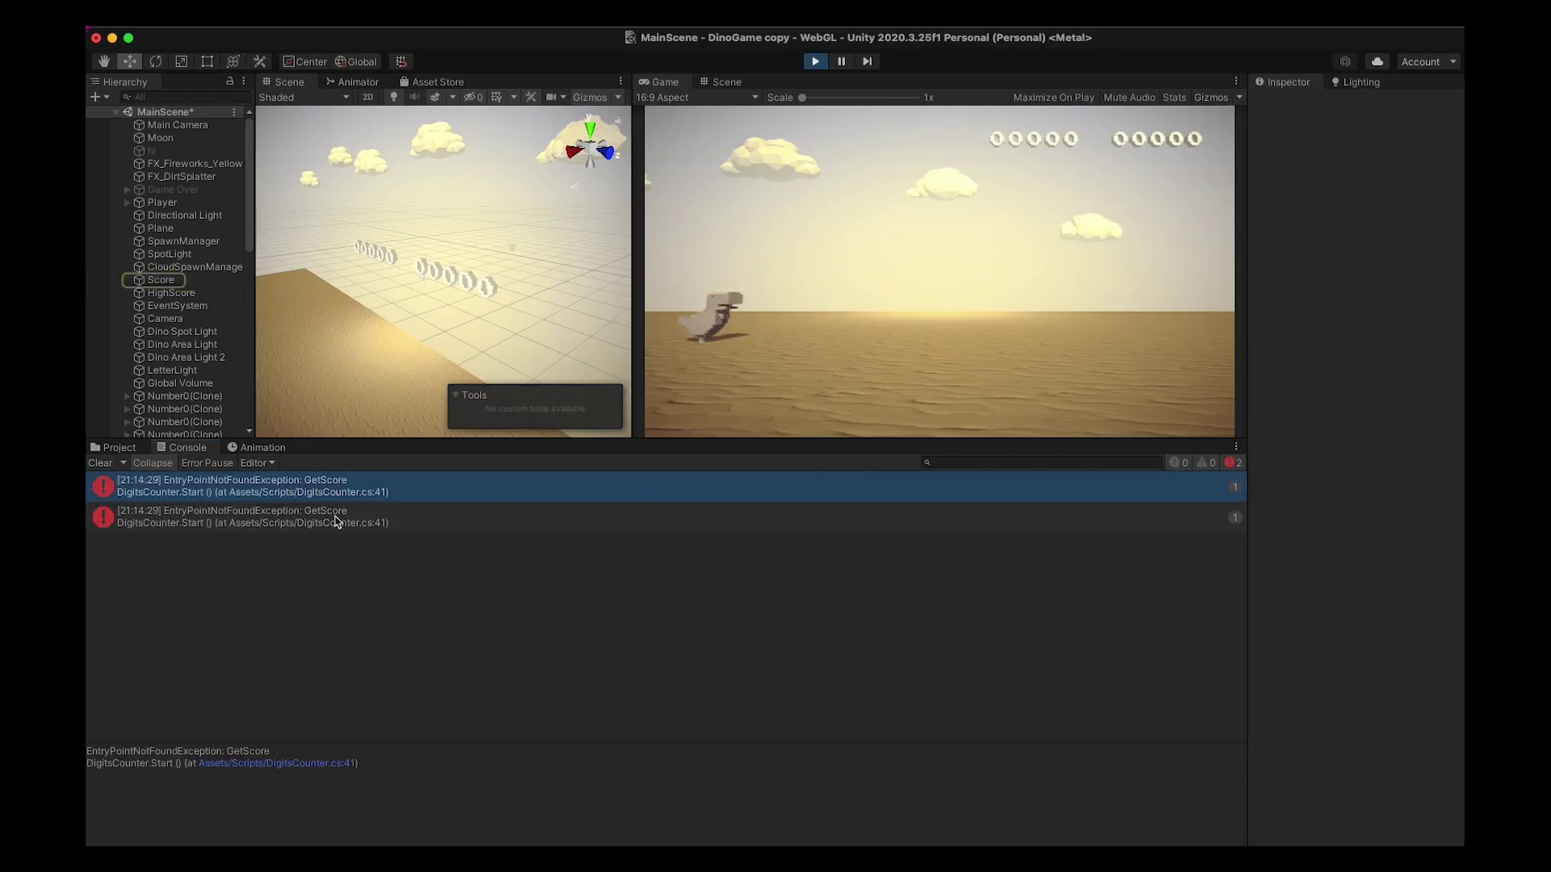
{"action": "left_click", "coordinate": [336, 521]}
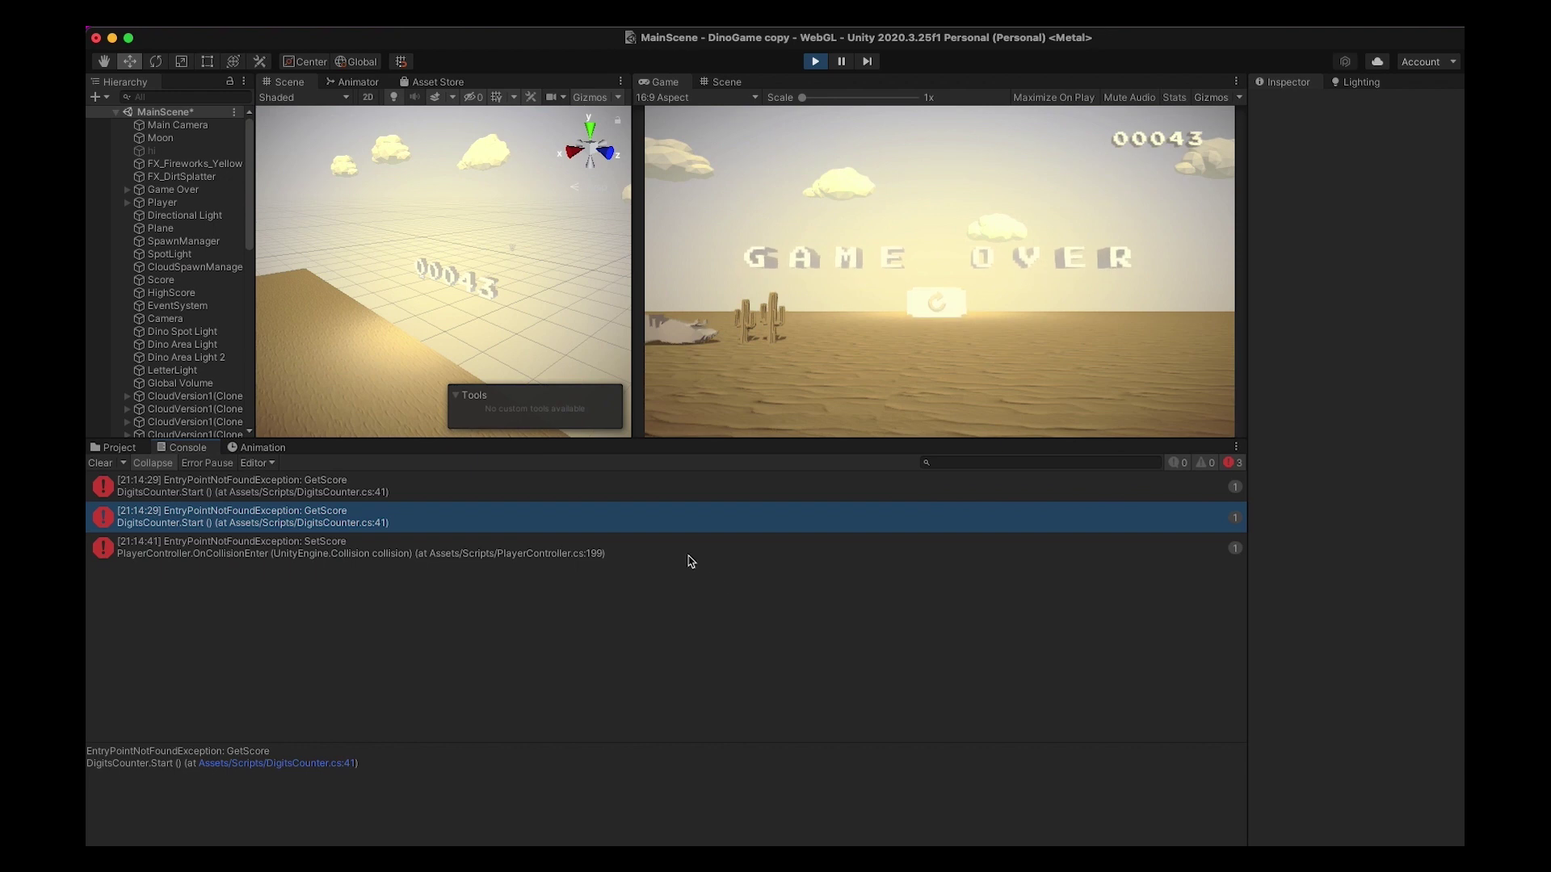
{"action": "left_click", "coordinate": [648, 551]}
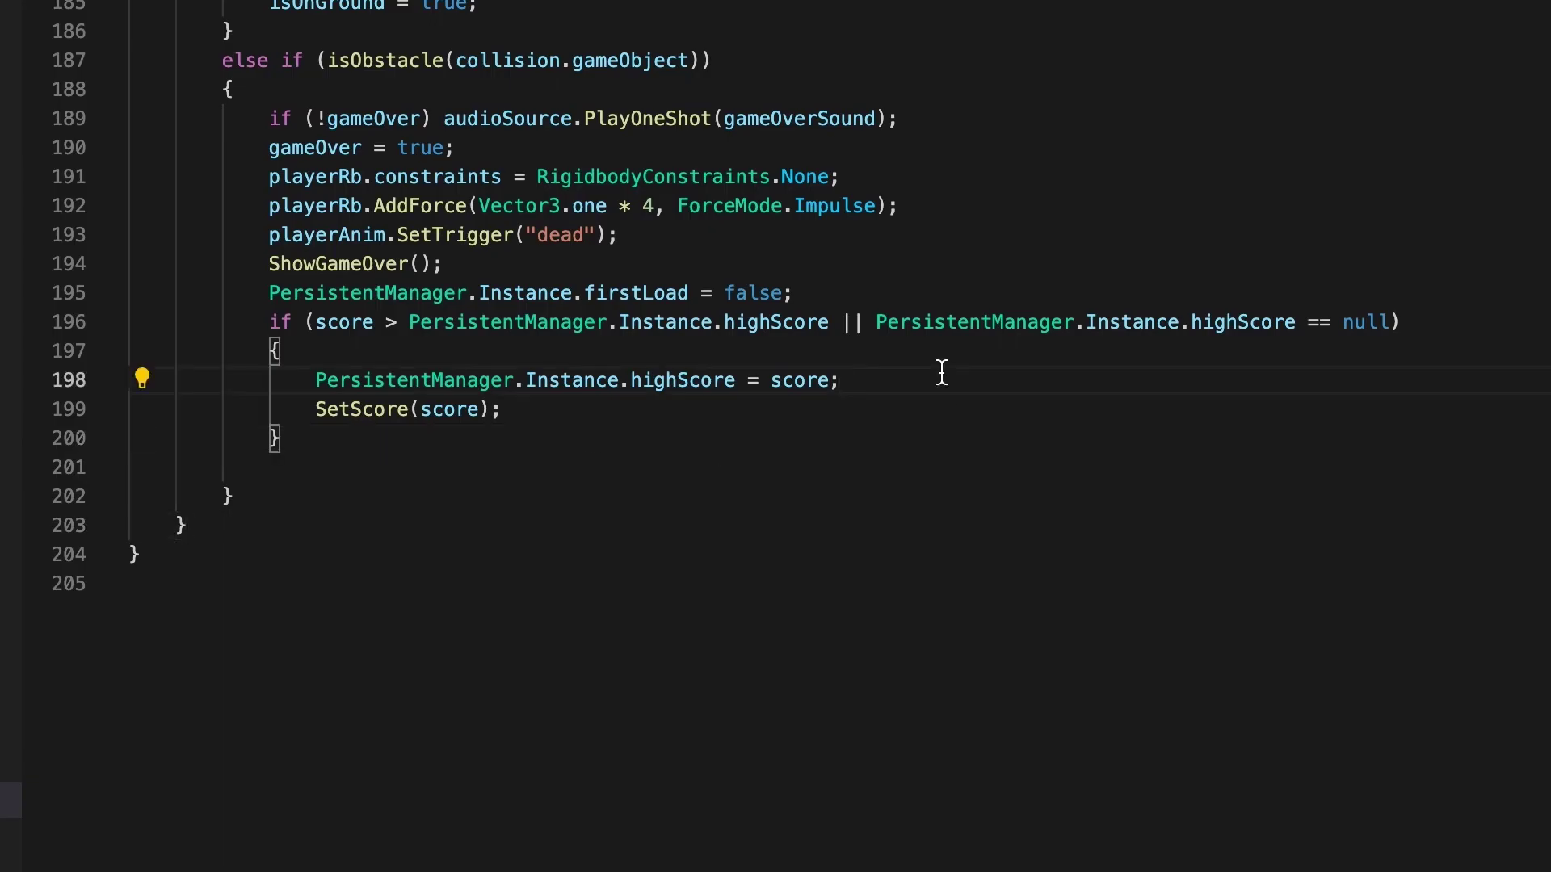
Put SetScore(score) inside a try block followed by catch (Exception e).
{"action": "key", "text": "Return"}
{"action": "type", "text": "try {"}
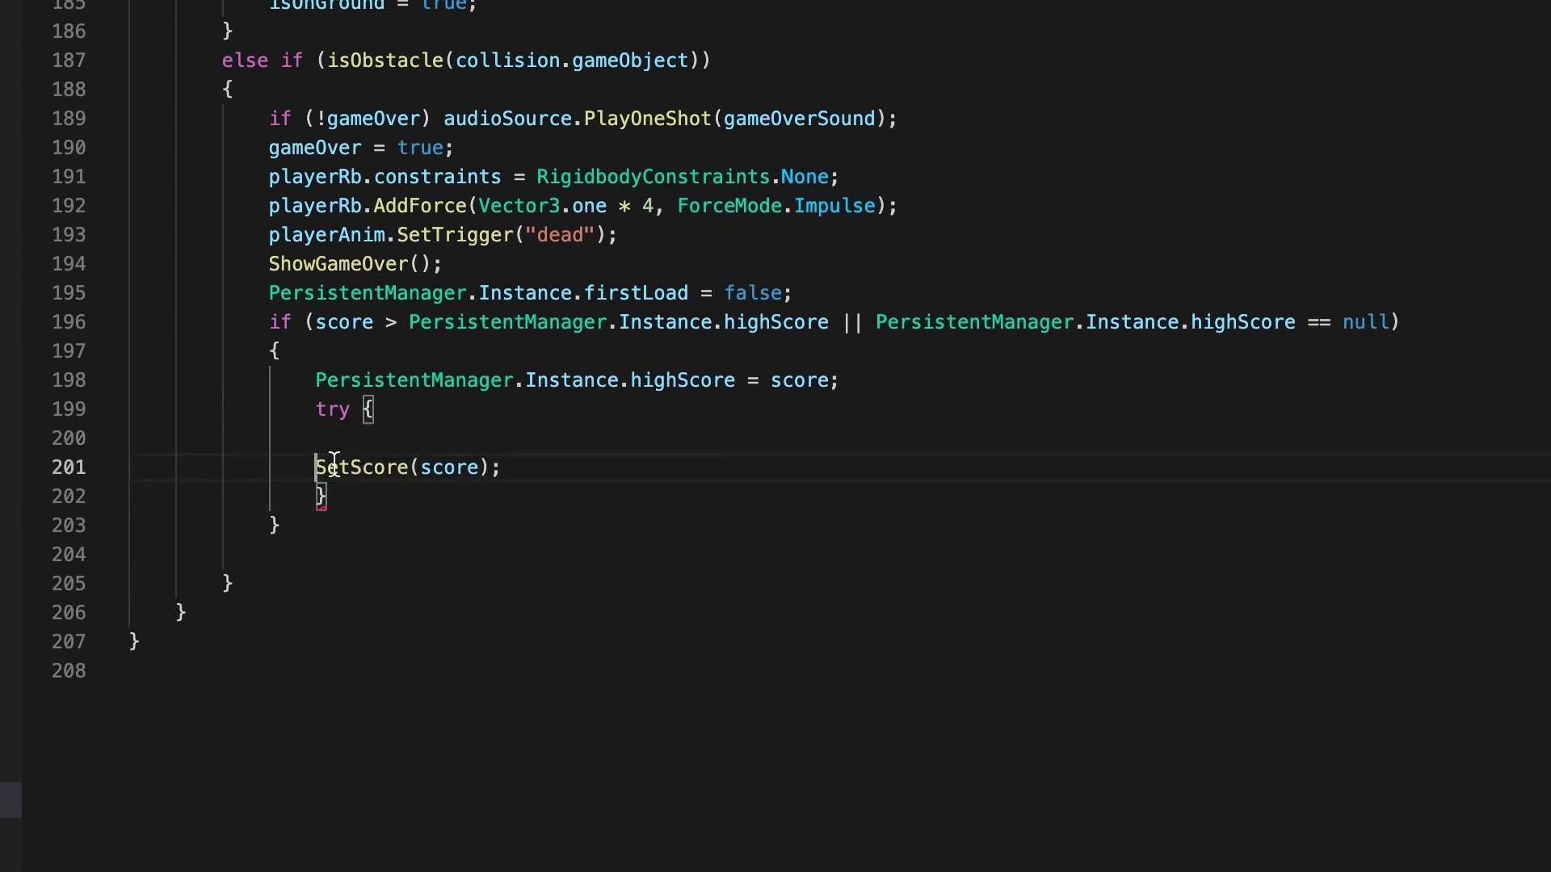
{"action": "type", "text": "(Exception e"}
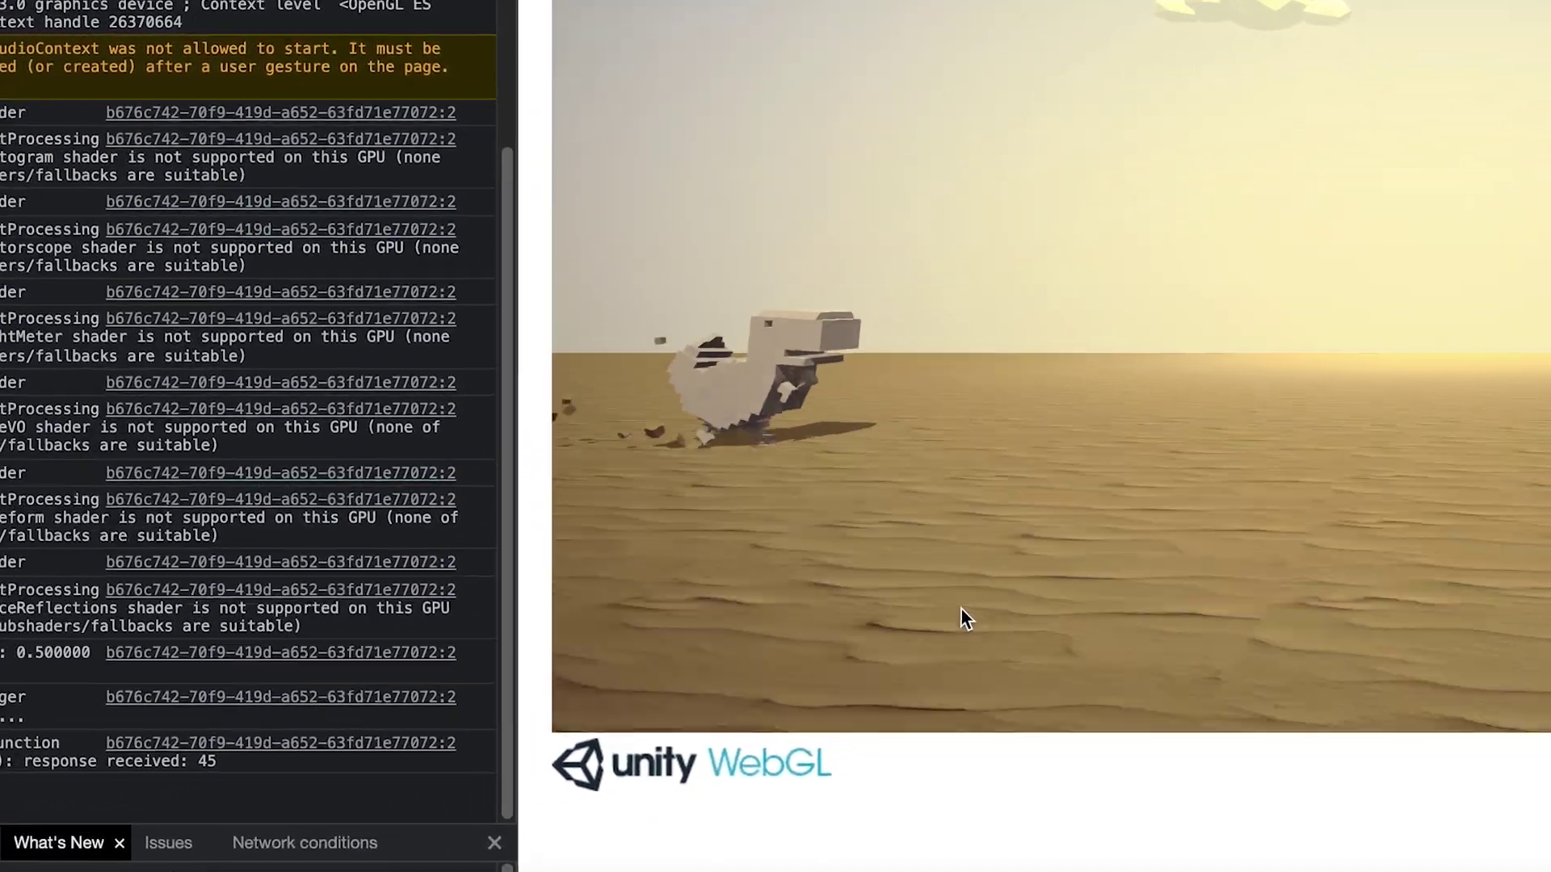
Play the WebGL build, then check the console messages for SetScore and GetScore with value 64.
{"action": "key", "text": "space"}
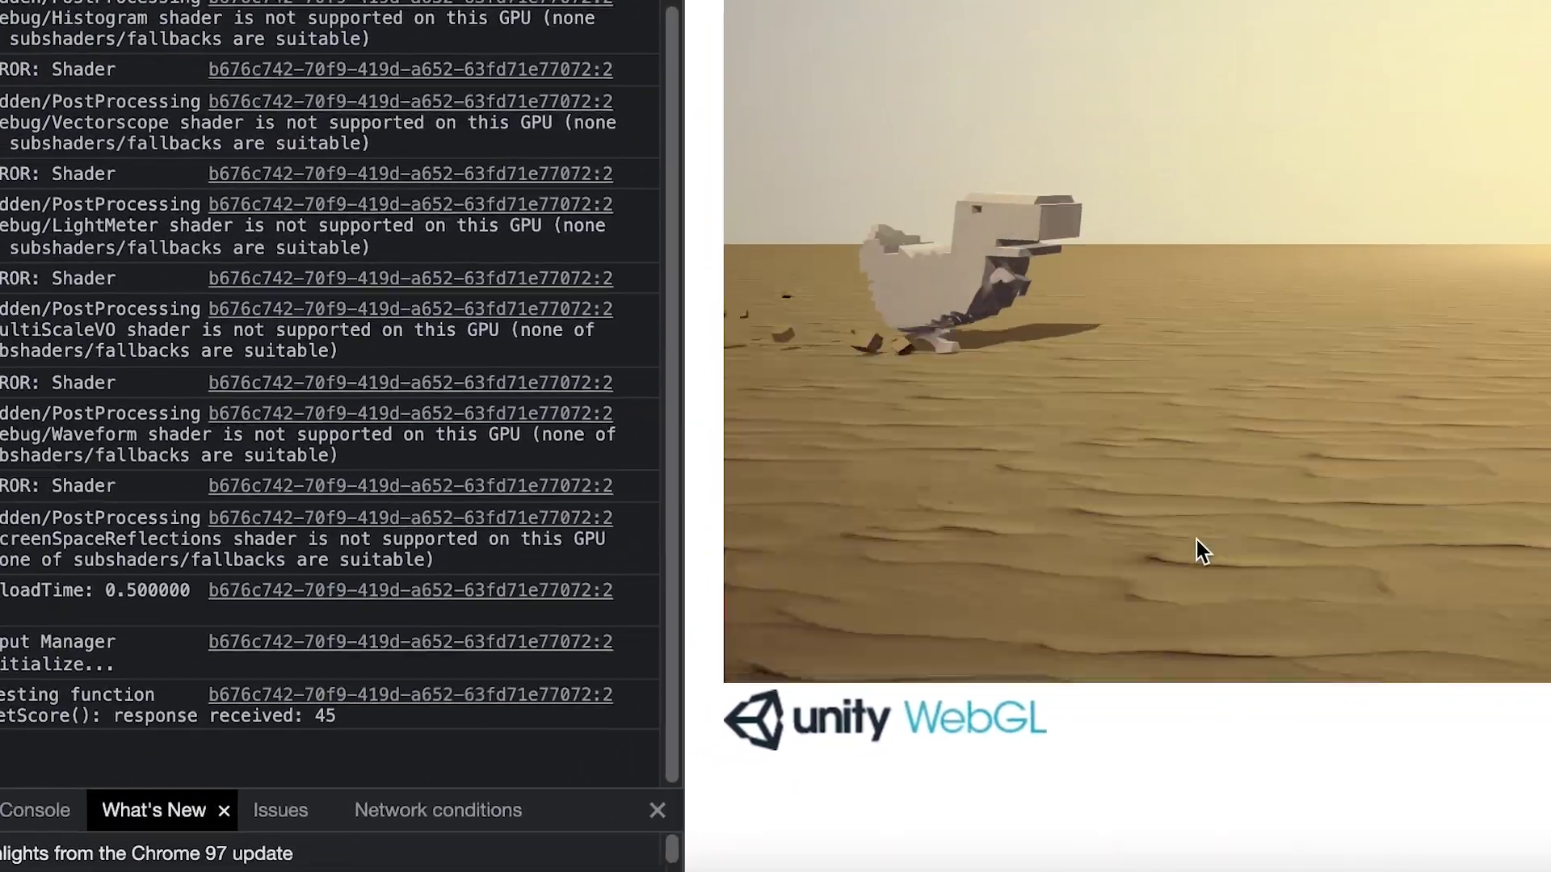
{"action": "key", "text": "space"}
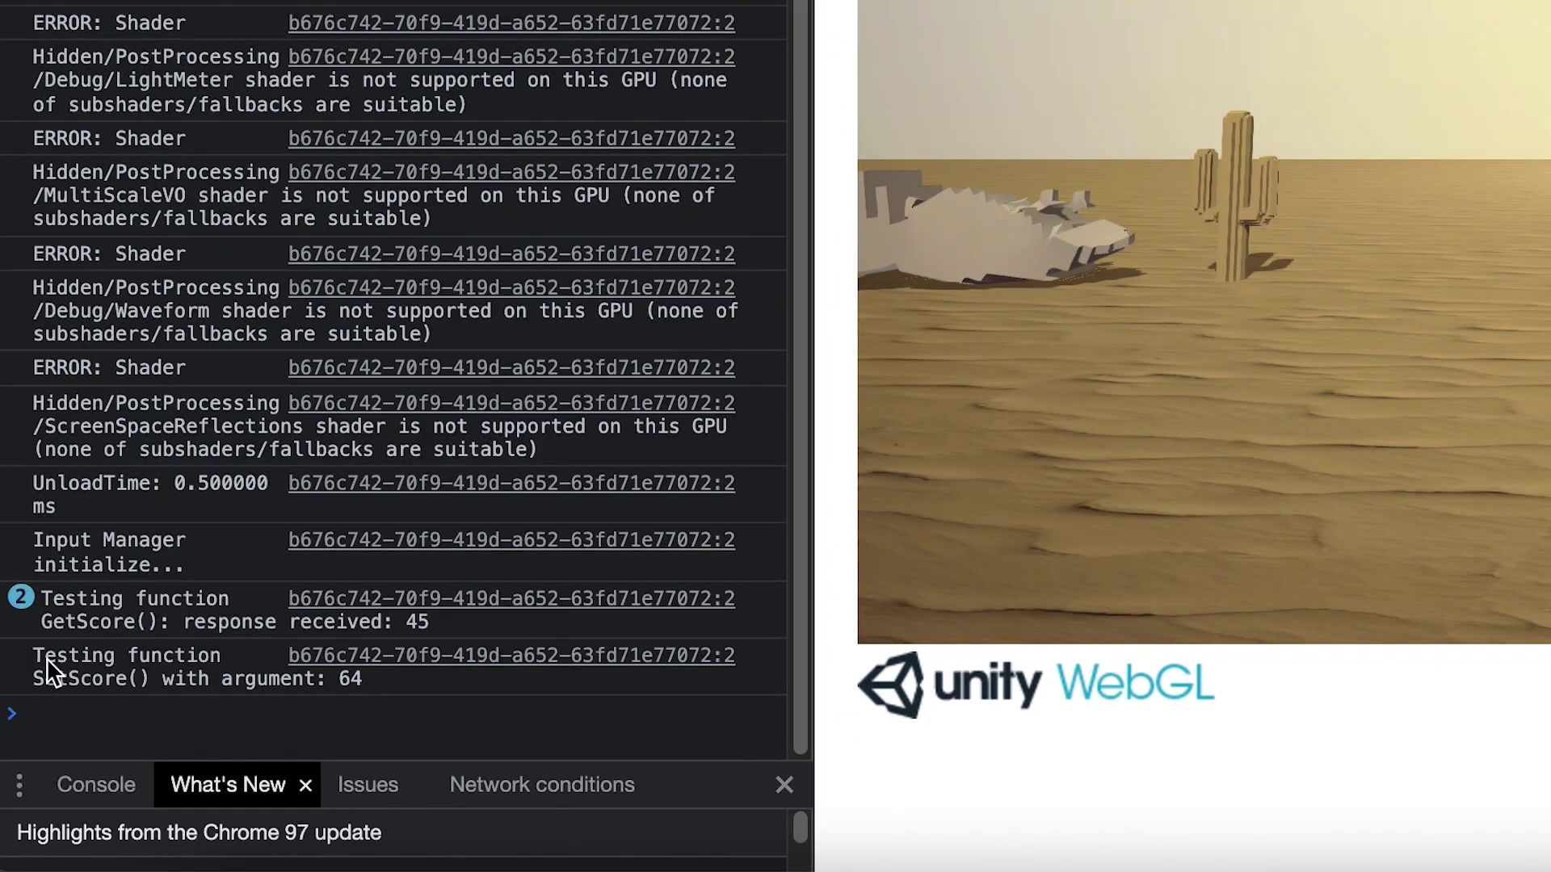
{"action": "left_click_drag", "start_coordinate": [39, 652], "coordinate": [342, 670]}
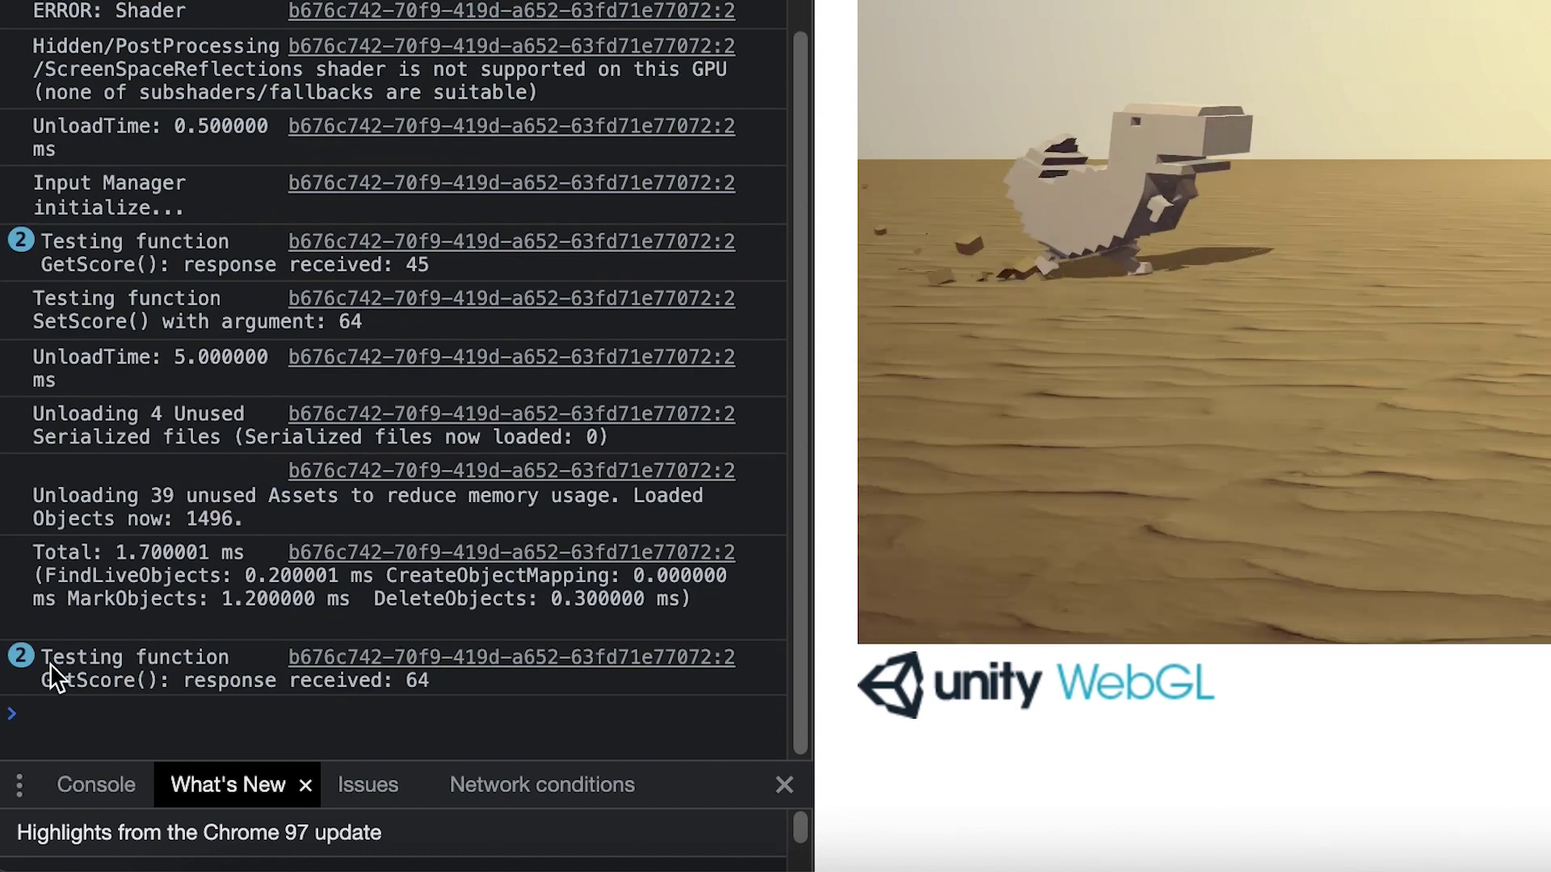
{"action": "left_click_drag", "start_coordinate": [53, 662], "coordinate": [288, 697]}
{"action": "left_click", "coordinate": [415, 716]}
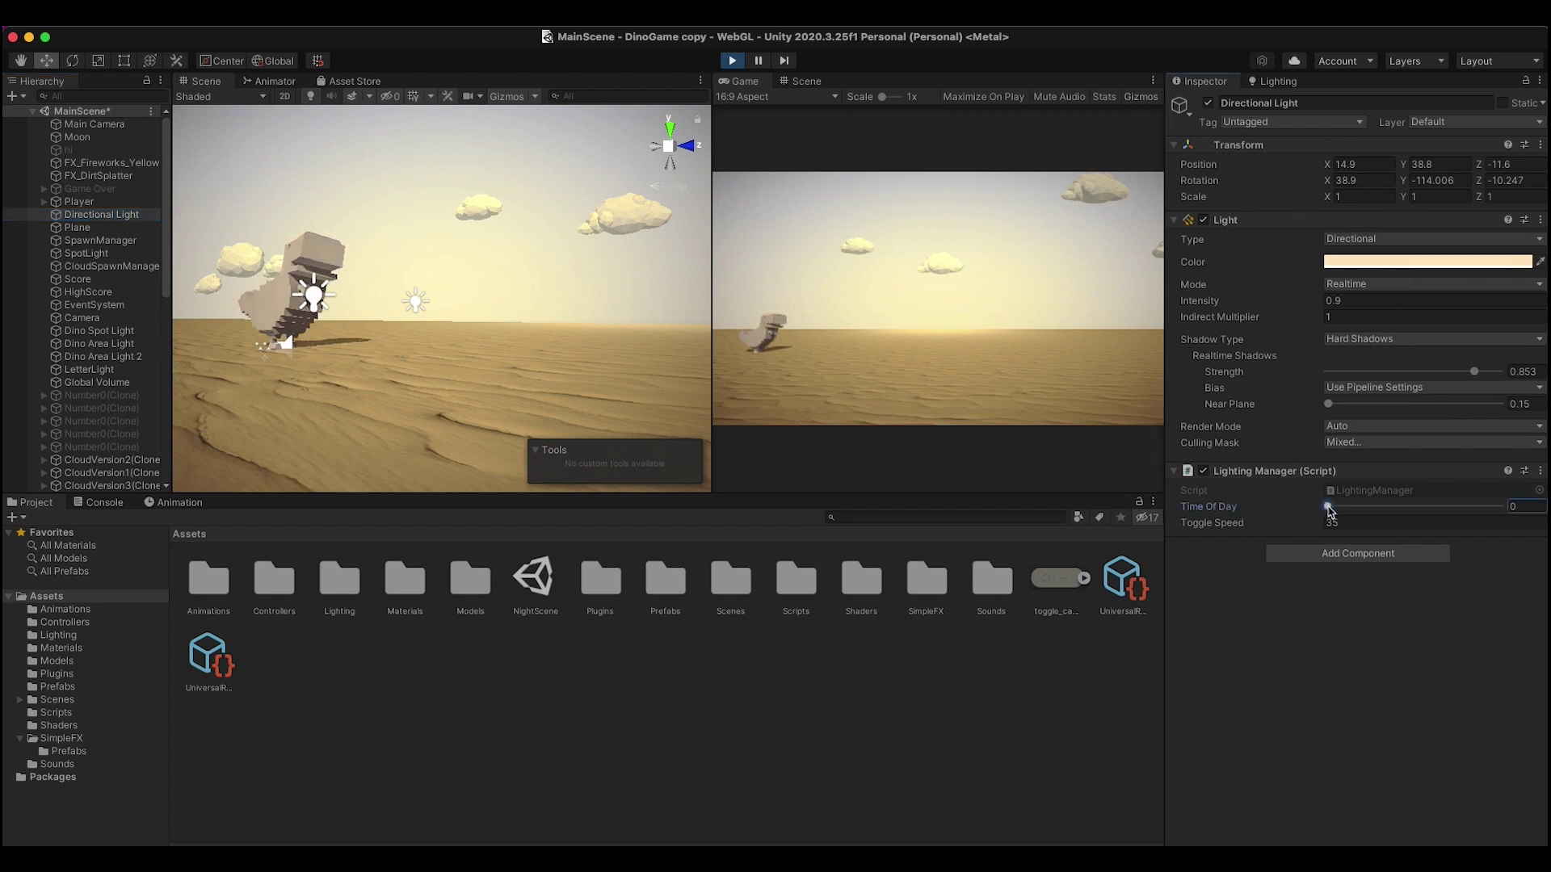
Push Time Of Day toward night and place a cactus prefab from Assets/Prefabs in the scene.
{"action": "mouse_move", "coordinate": [1329, 508]}
{"action": "left_mouse_down"}
{"action": "mouse_move", "coordinate": [1506, 515]}
{"action": "mouse_move", "coordinate": [1310, 530]}
{"action": "mouse_move", "coordinate": [1451, 507]}
{"action": "mouse_move", "coordinate": [1507, 518]}
{"action": "mouse_move", "coordinate": [1307, 523]}
{"action": "left_mouse_up"}
{"action": "double_click", "coordinate": [683, 606]}
{"action": "left_click_drag", "start_coordinate": [405, 580], "coordinate": [557, 315]}
{"action": "left_click_drag", "start_coordinate": [1327, 506], "coordinate": [1496, 516]}
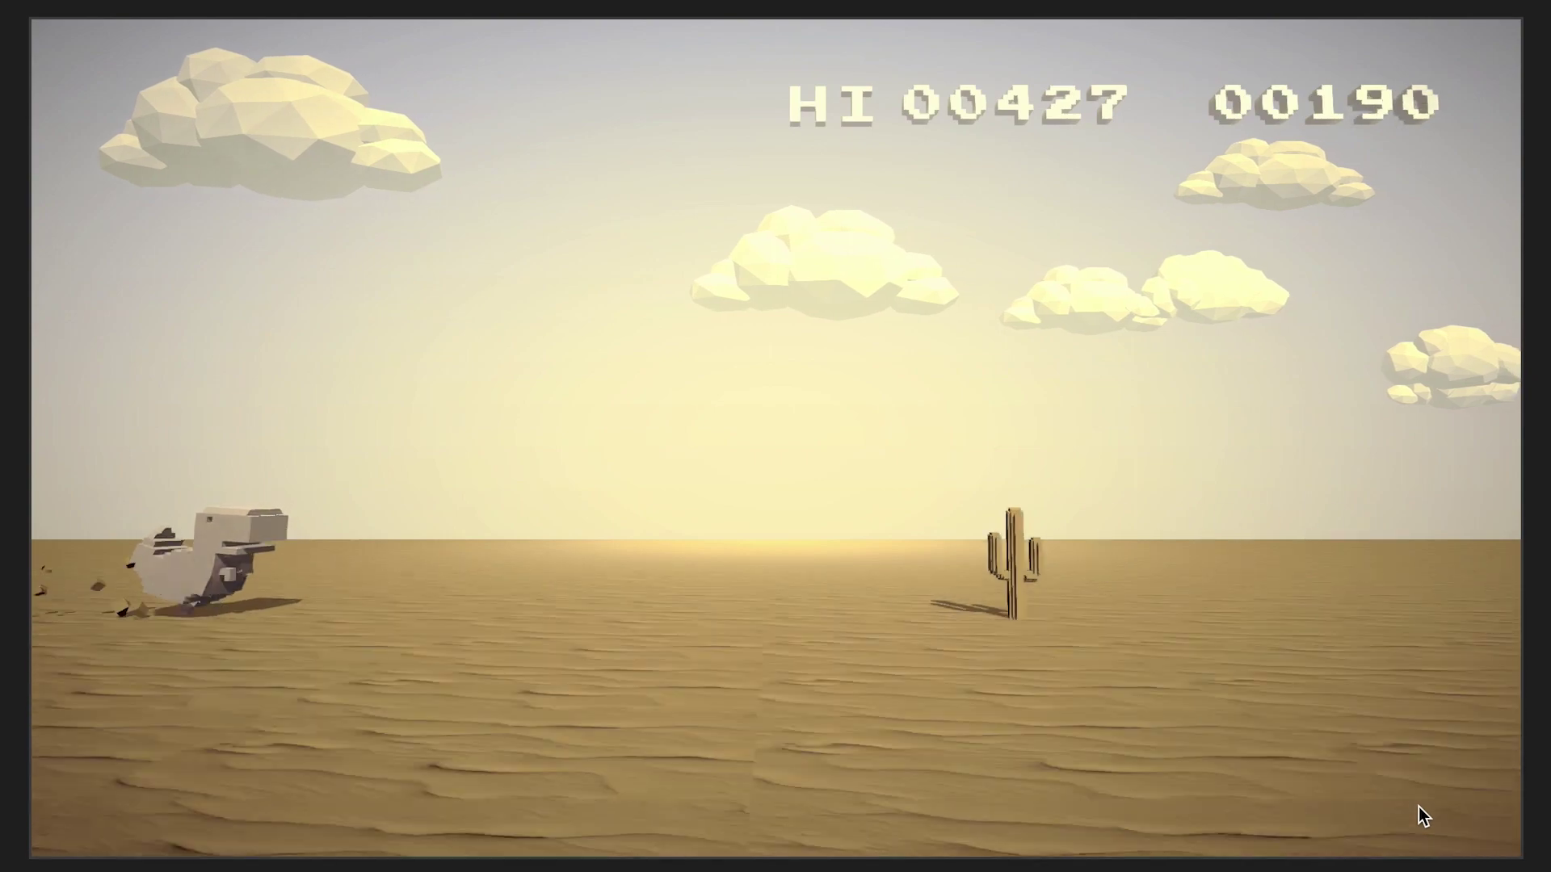
Jump over five cactus groups in the WebGL run while day turns to night.
{"action": "key", "text": "space"}
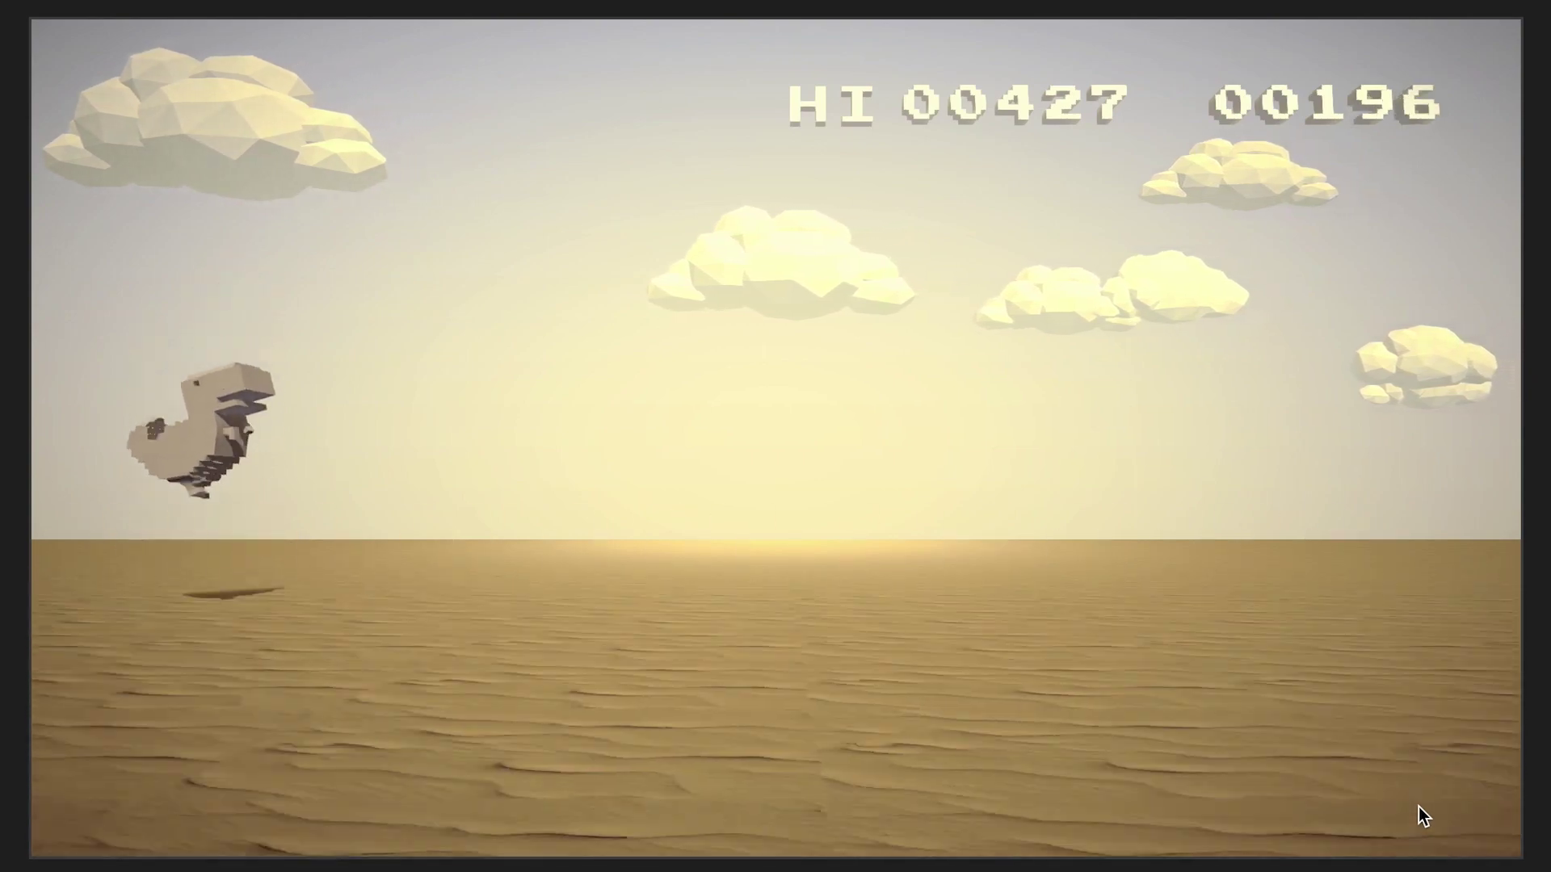
{"action": "key", "text": "space"}
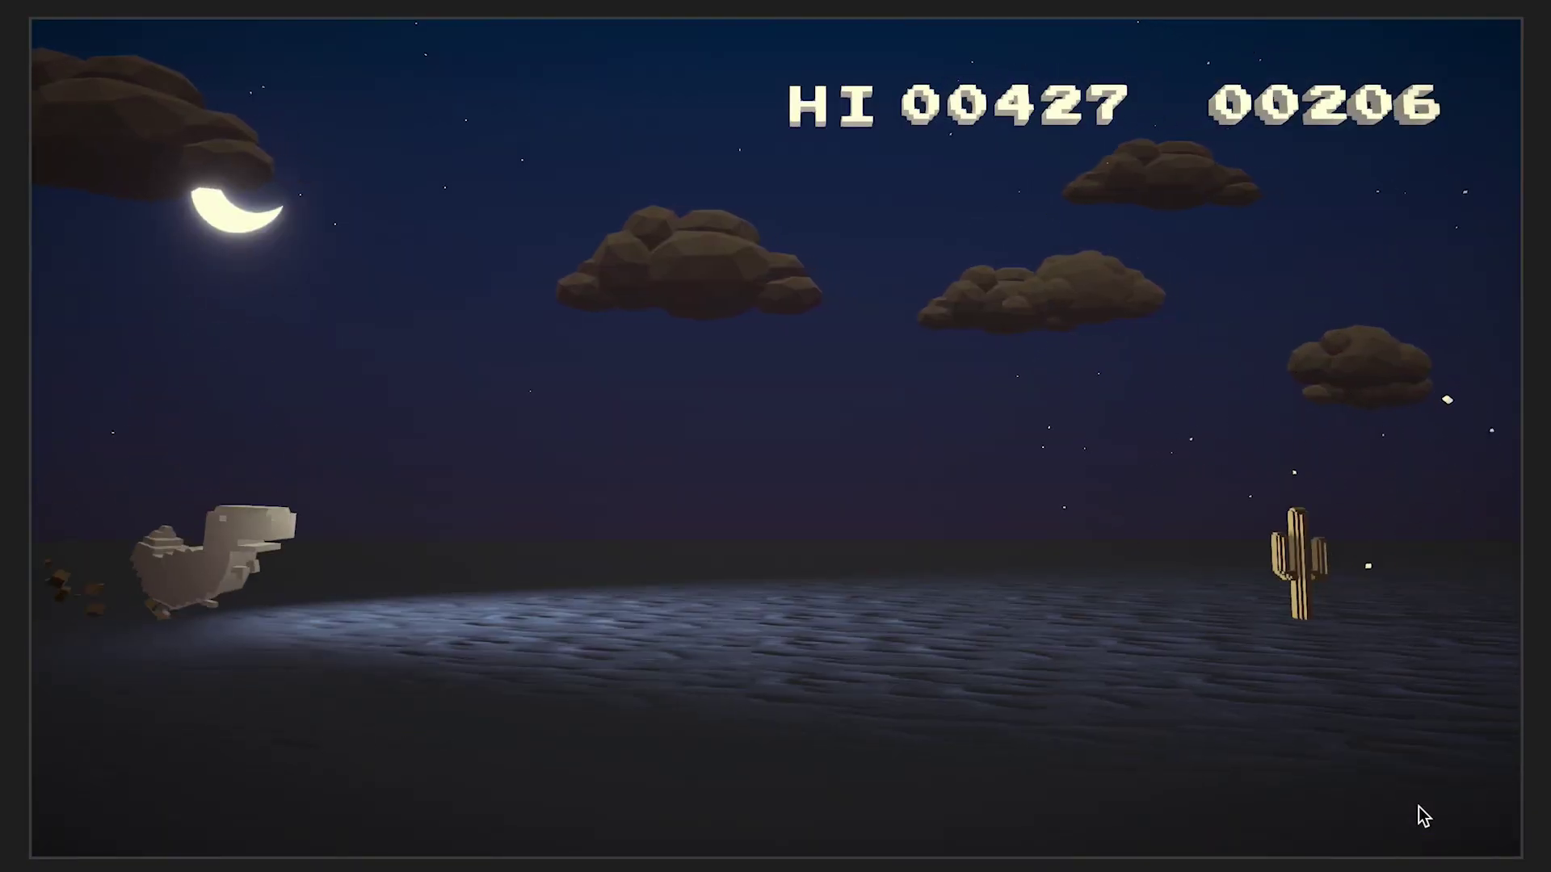
{"action": "key", "text": "space"}
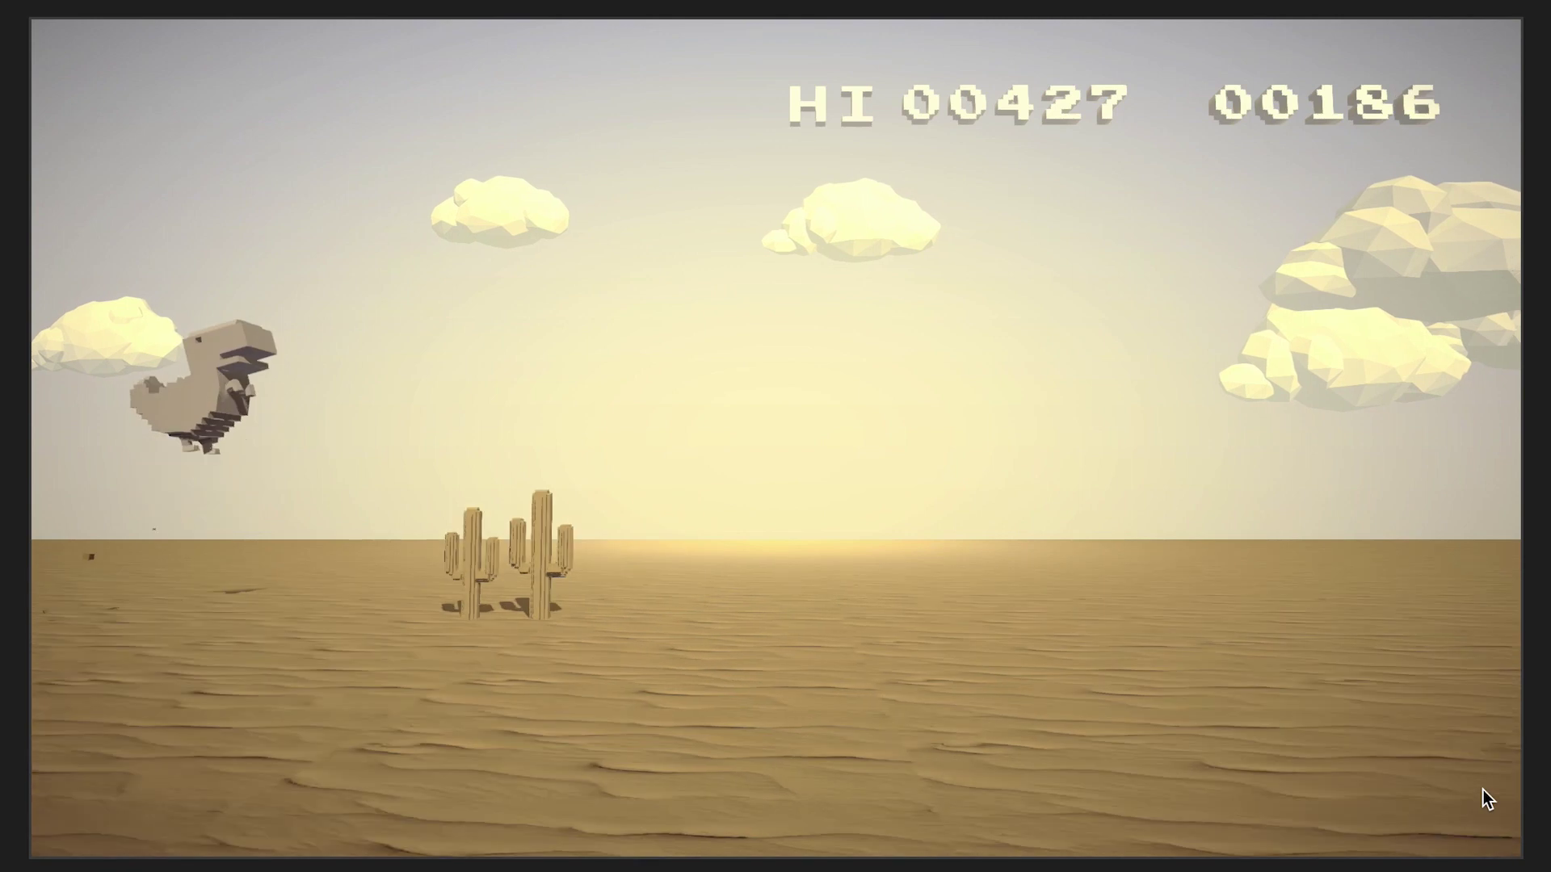
{"action": "key", "text": "space"}
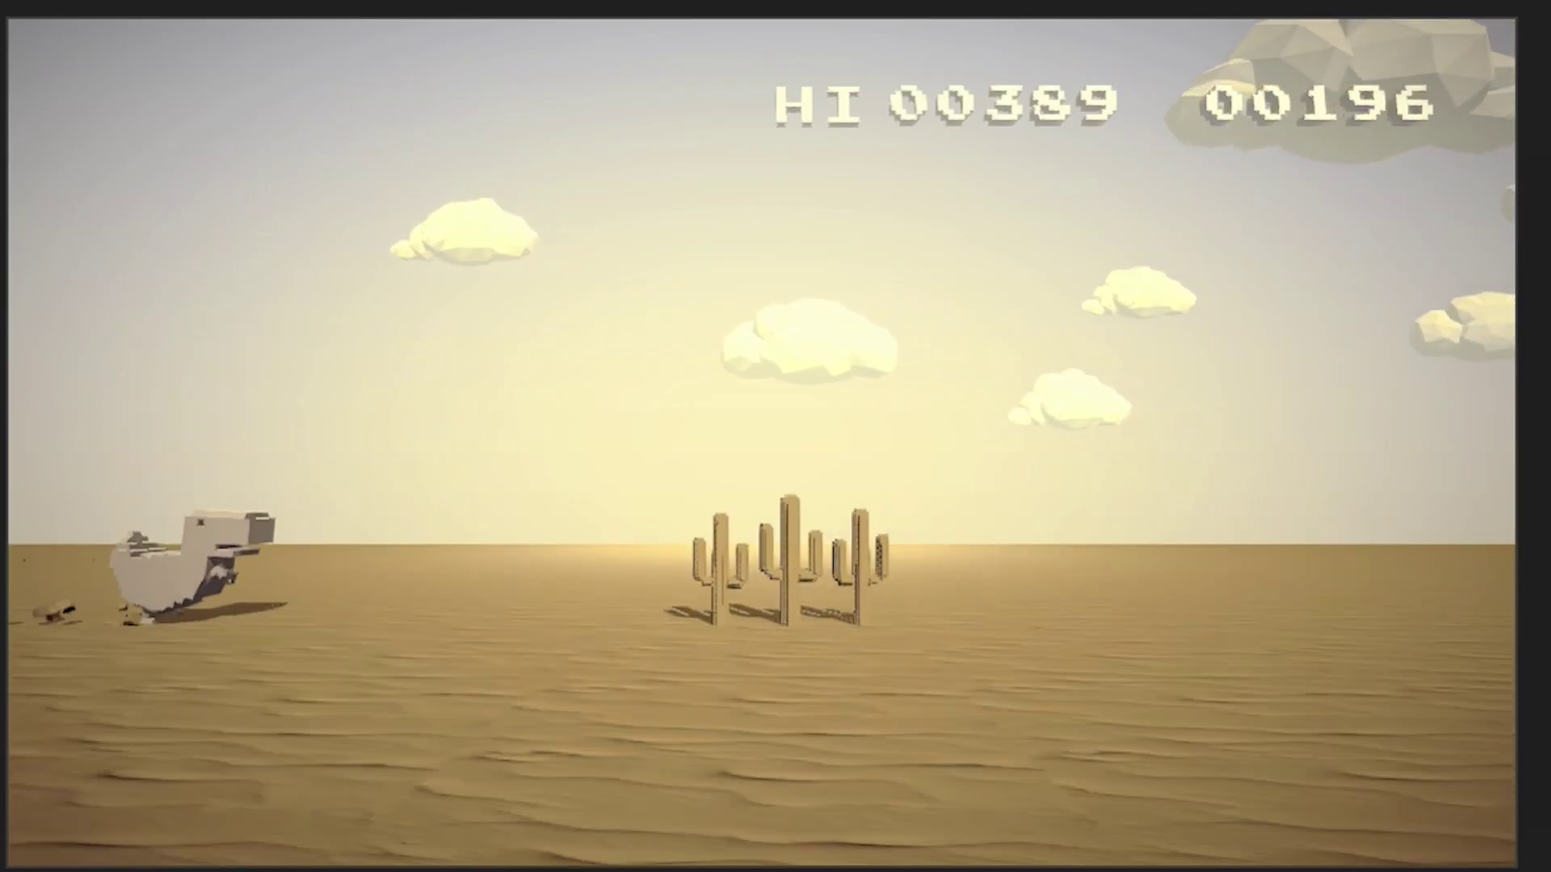
{"action": "key", "text": "space"}
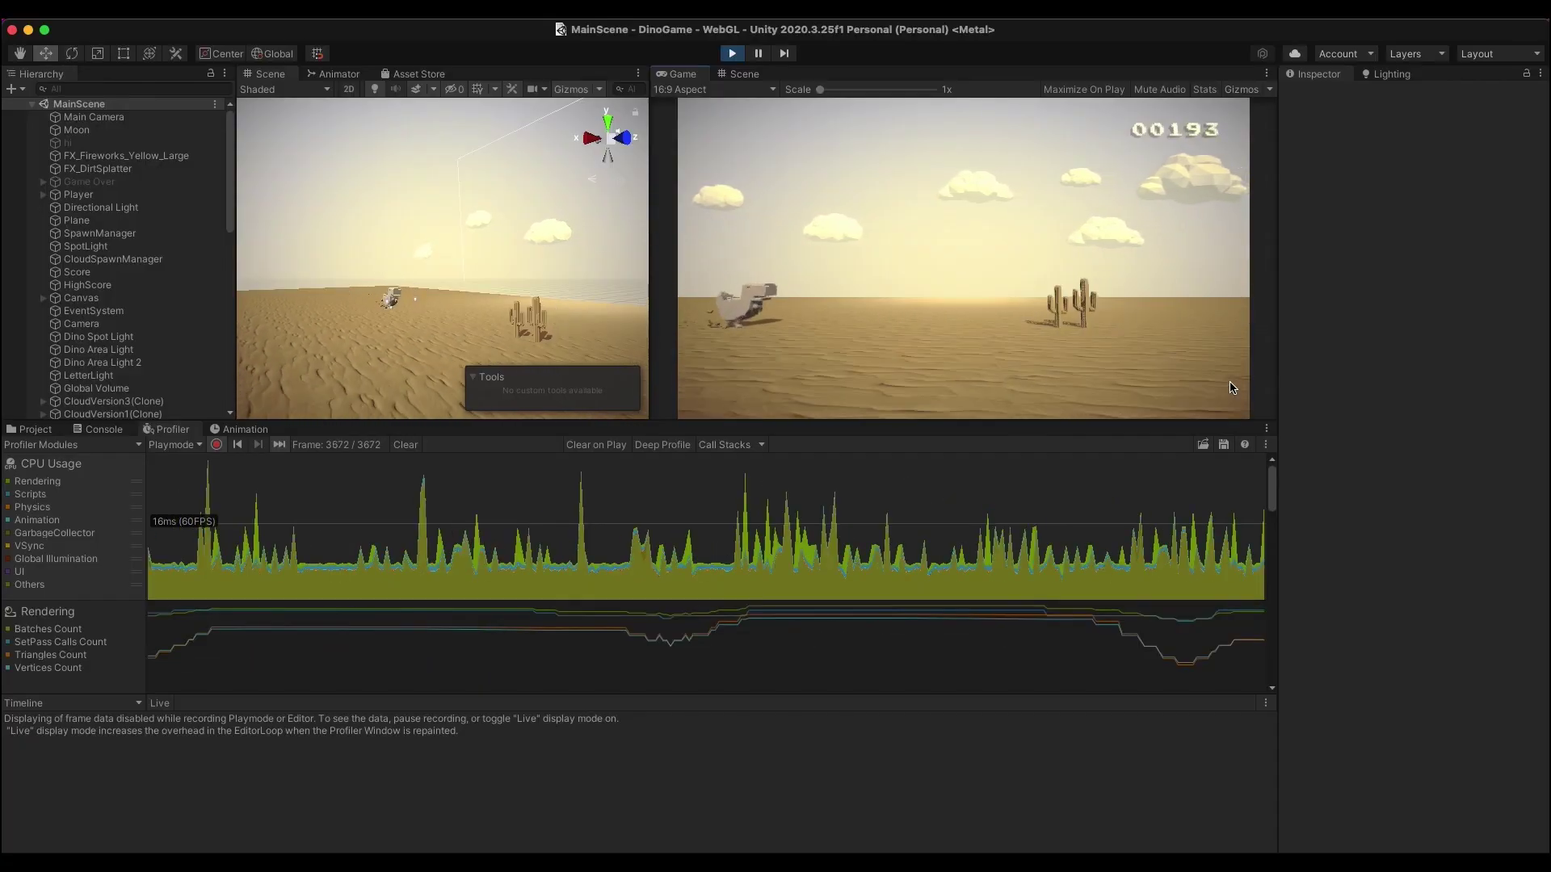
Make the dino jump three times in the night run while the Profiler records.
{"action": "key", "text": "space"}
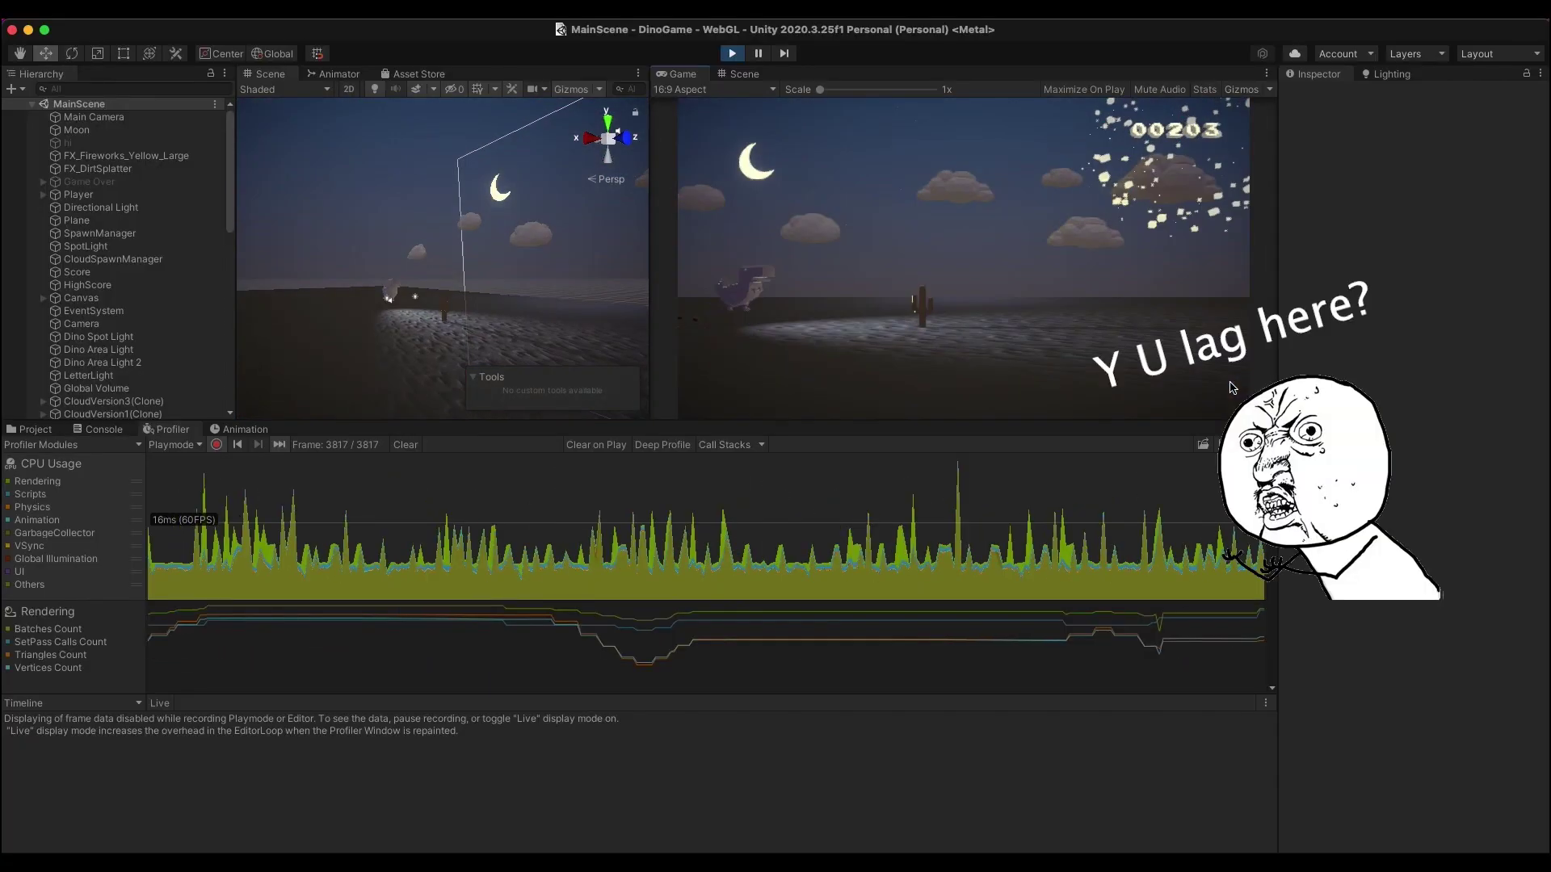
{"action": "key", "text": "space"}
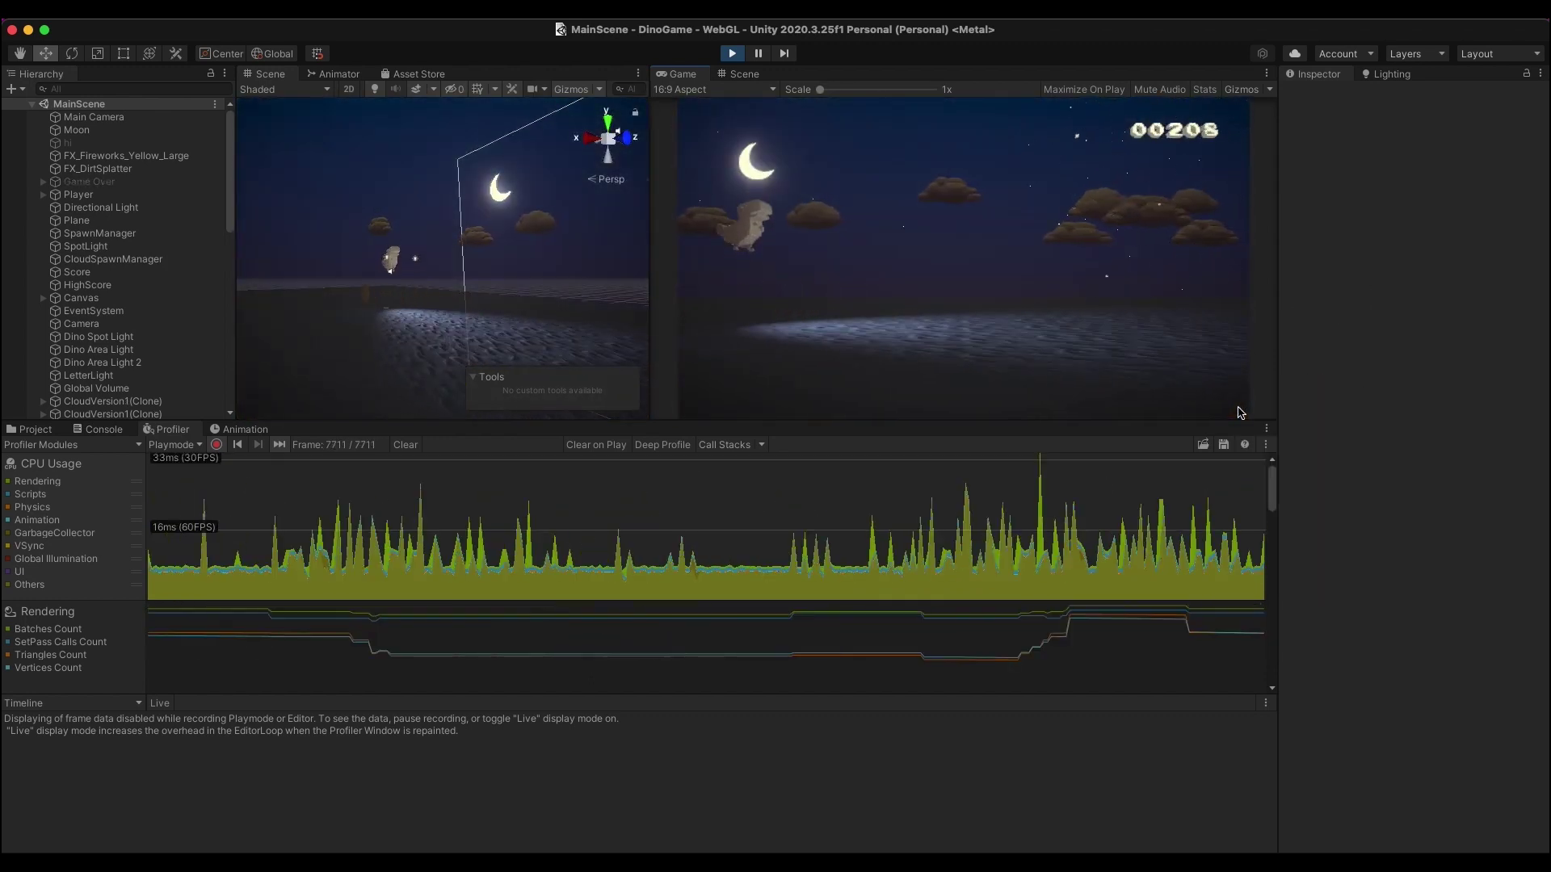
{"action": "key", "text": "space"}
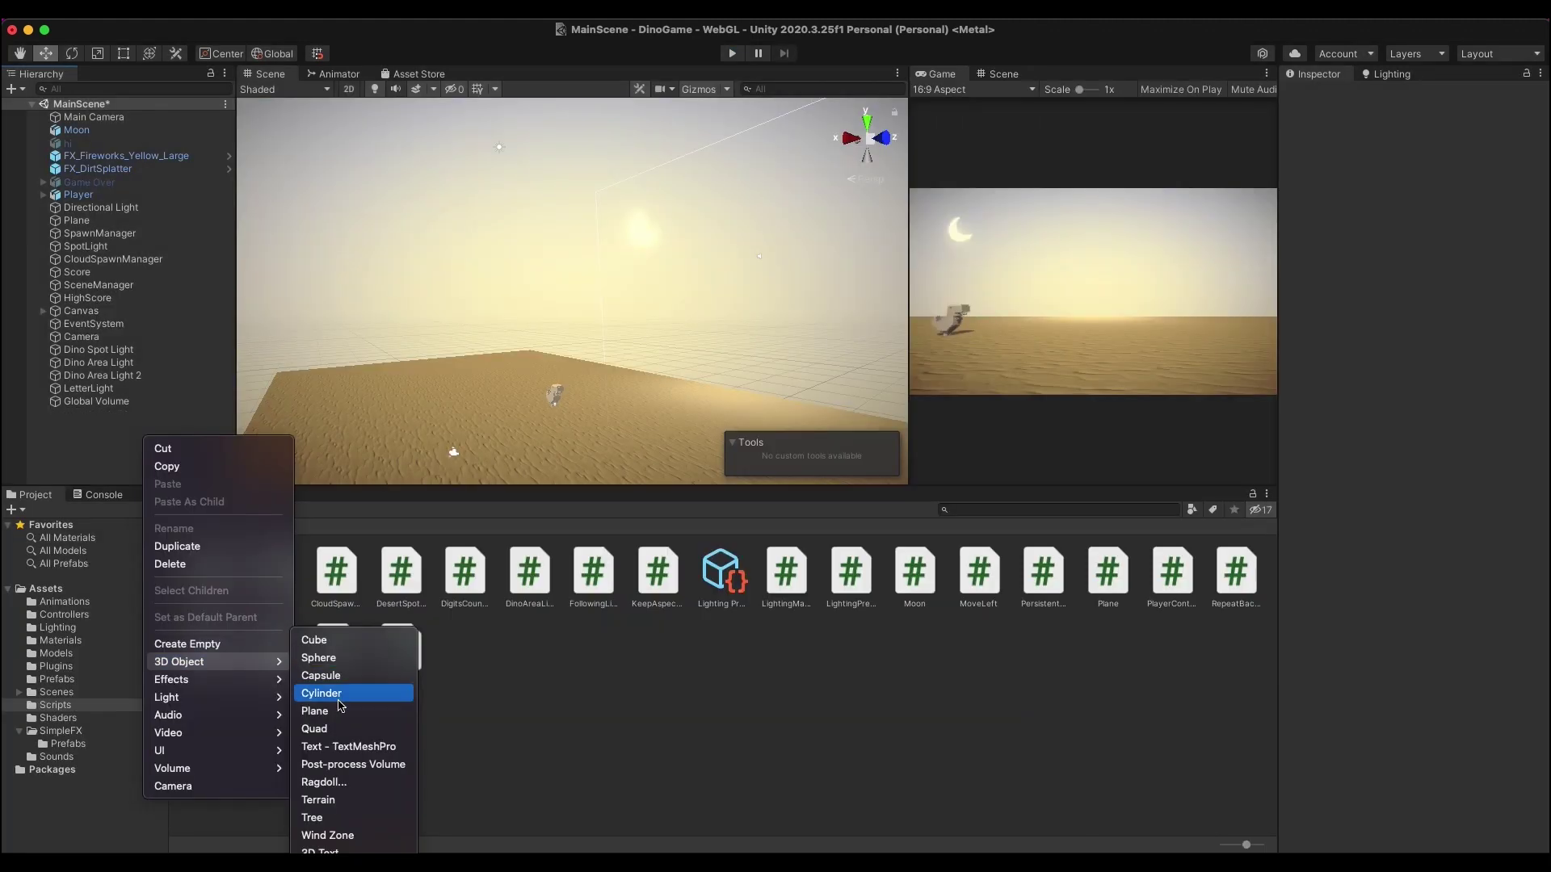
Add a new 3D plane and move it toward the camera with the Move tool.
{"action": "left_click", "coordinate": [323, 713]}
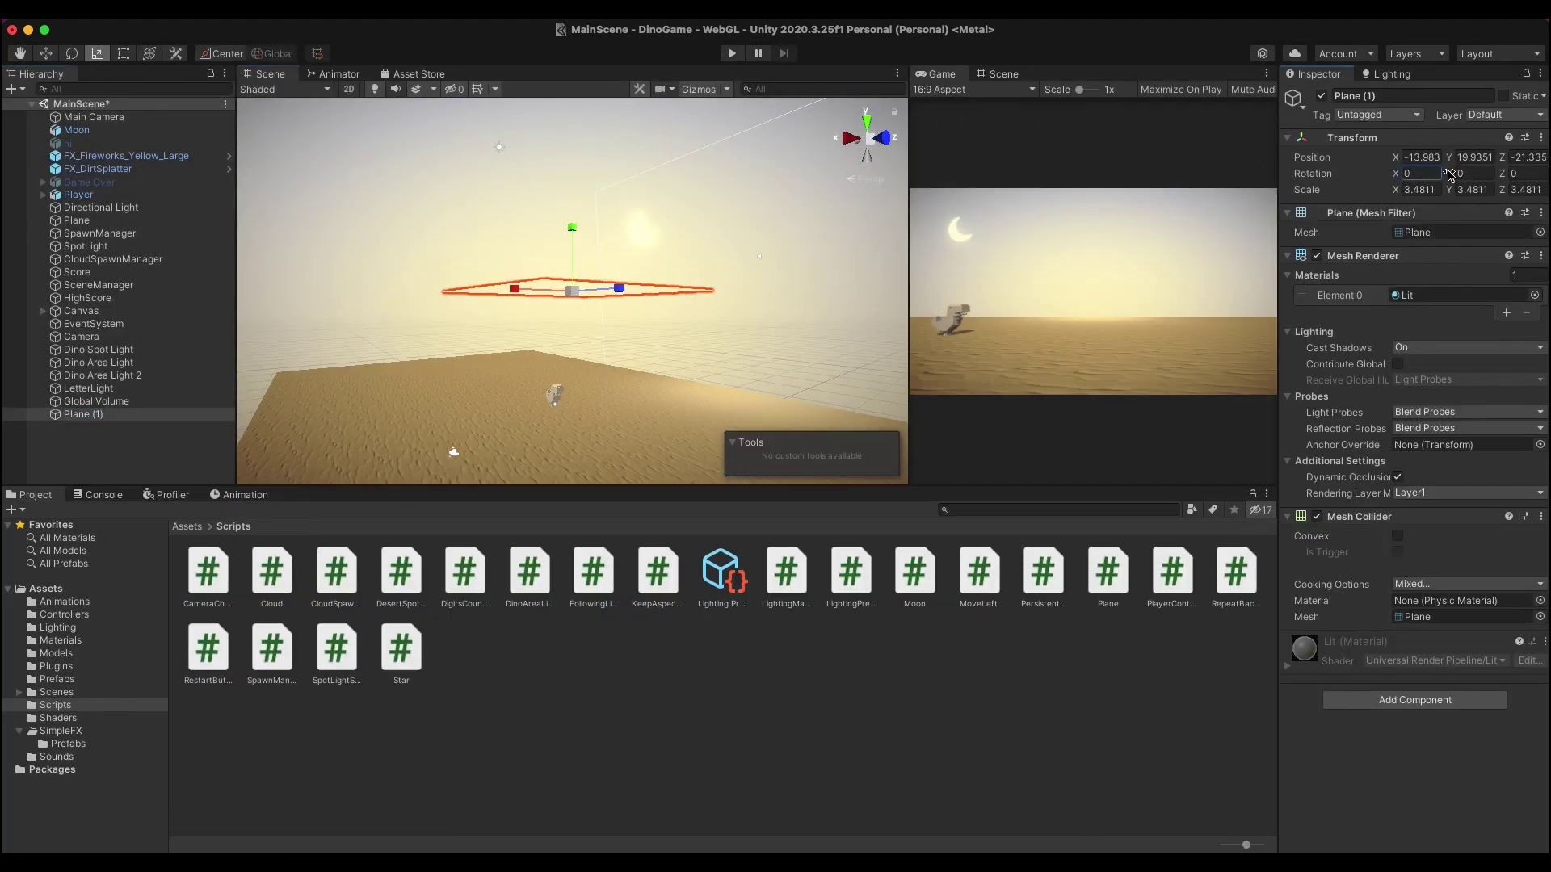
{"action": "key", "text": "w"}
{"action": "left_click_drag", "start_coordinate": [525, 290], "coordinate": [348, 270]}
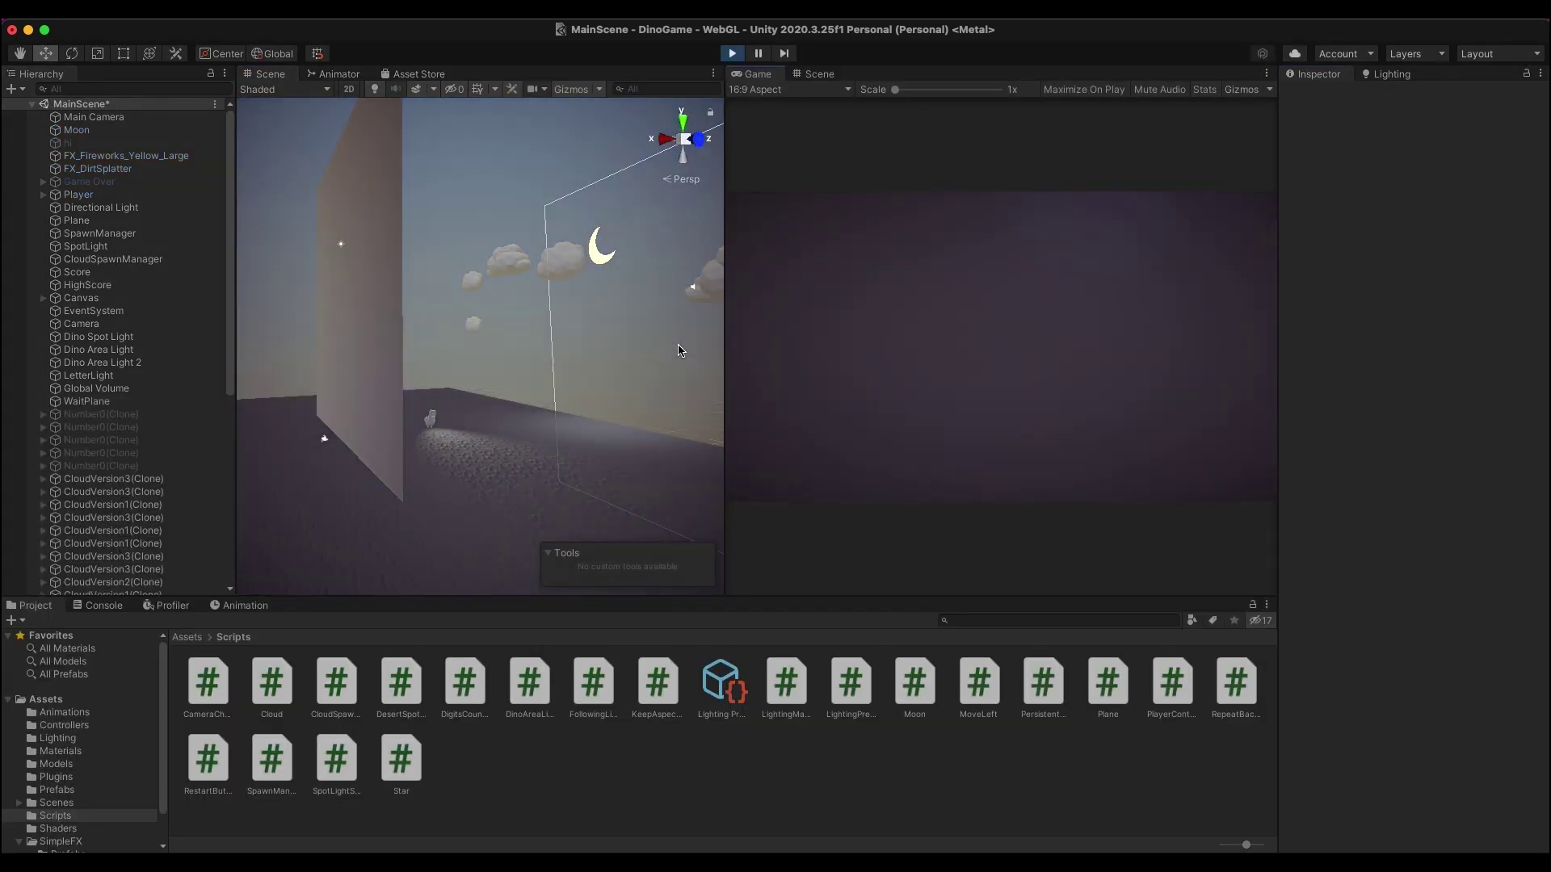